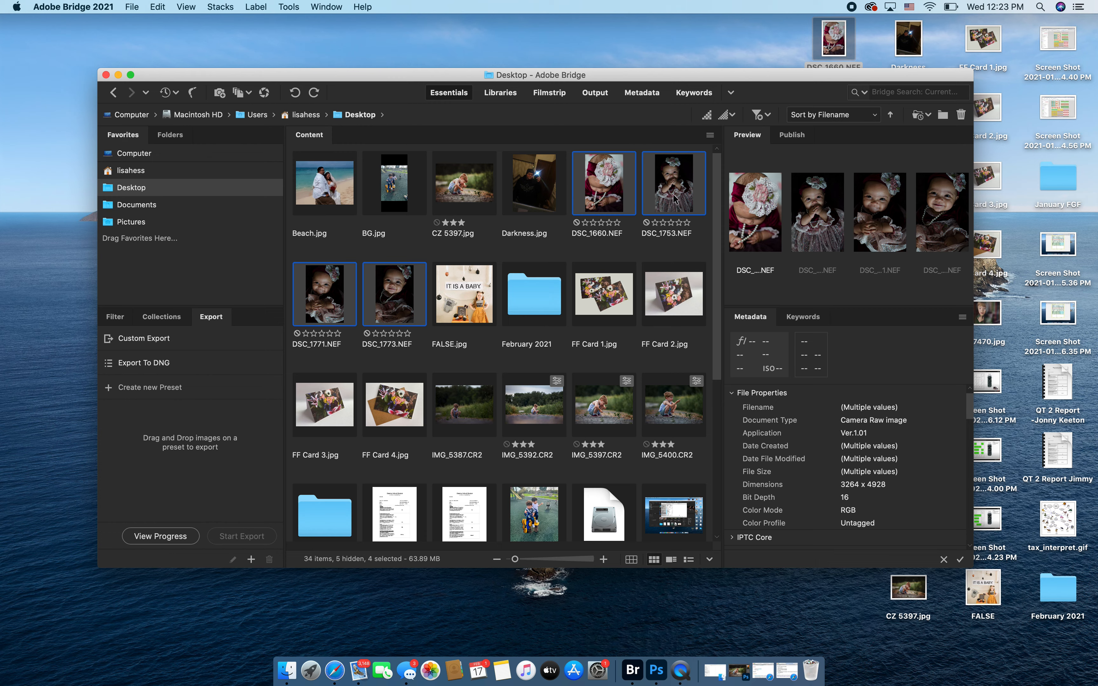
- Open the four selected NEF photos together in Camera Raw
right_click(389, 303)
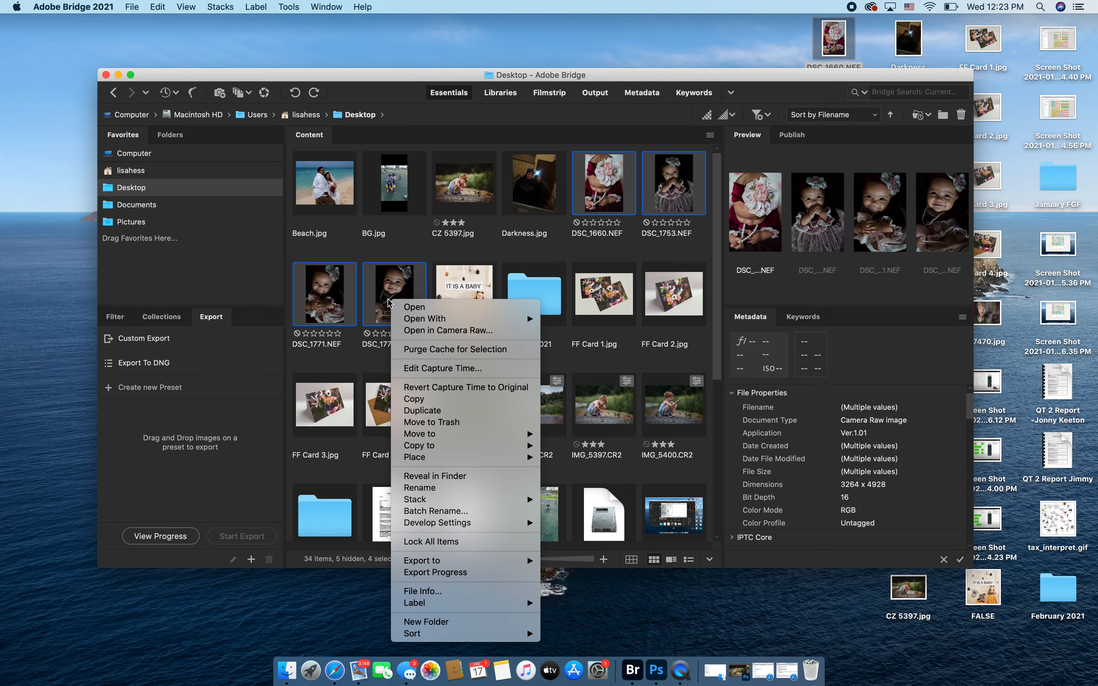
left_click(424, 331)
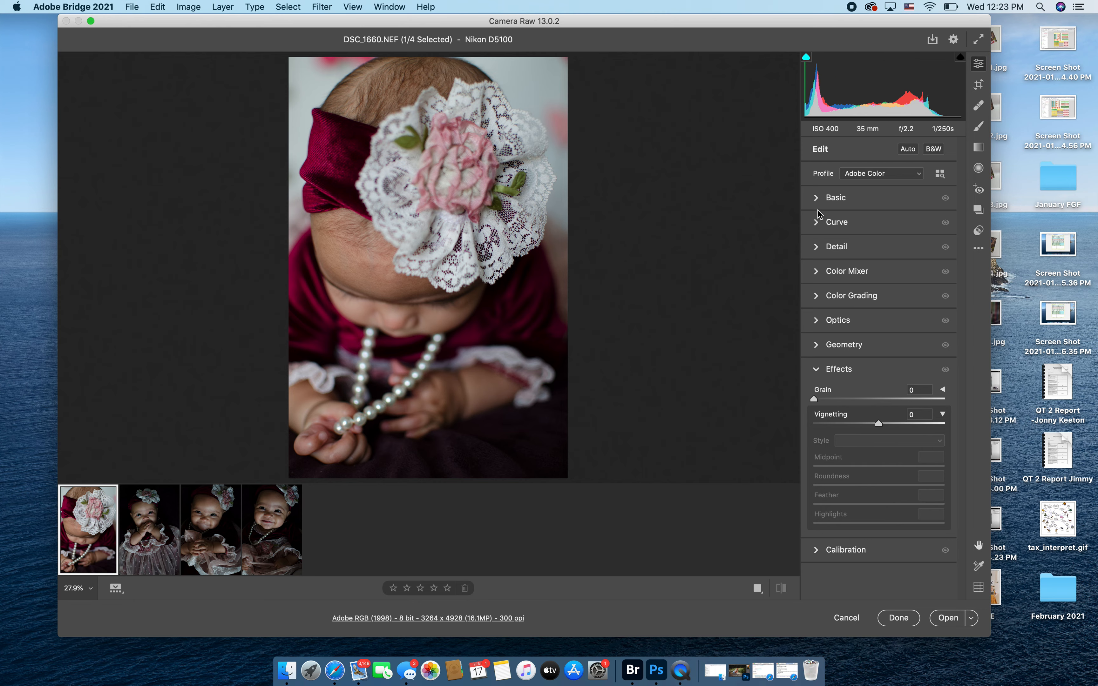
- In the Basic adjustments of DSC_1660.NEF, set Contrast to +25, Blacks to -21 and Exposure to +0.85
left_click(817, 199)
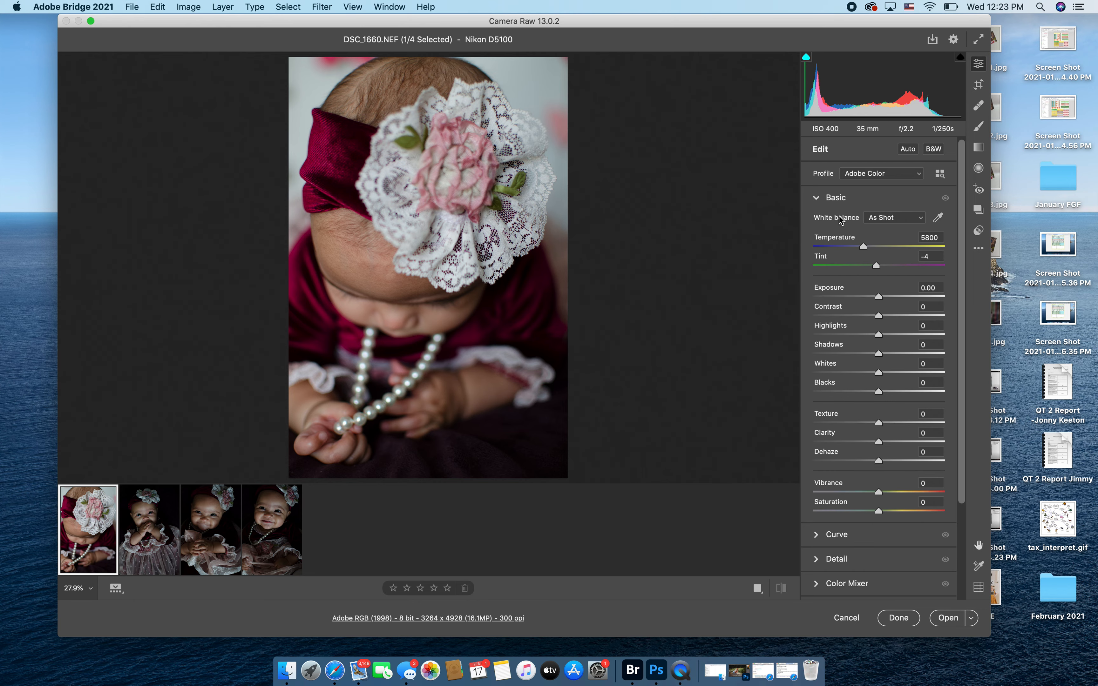
left_click(896, 316)
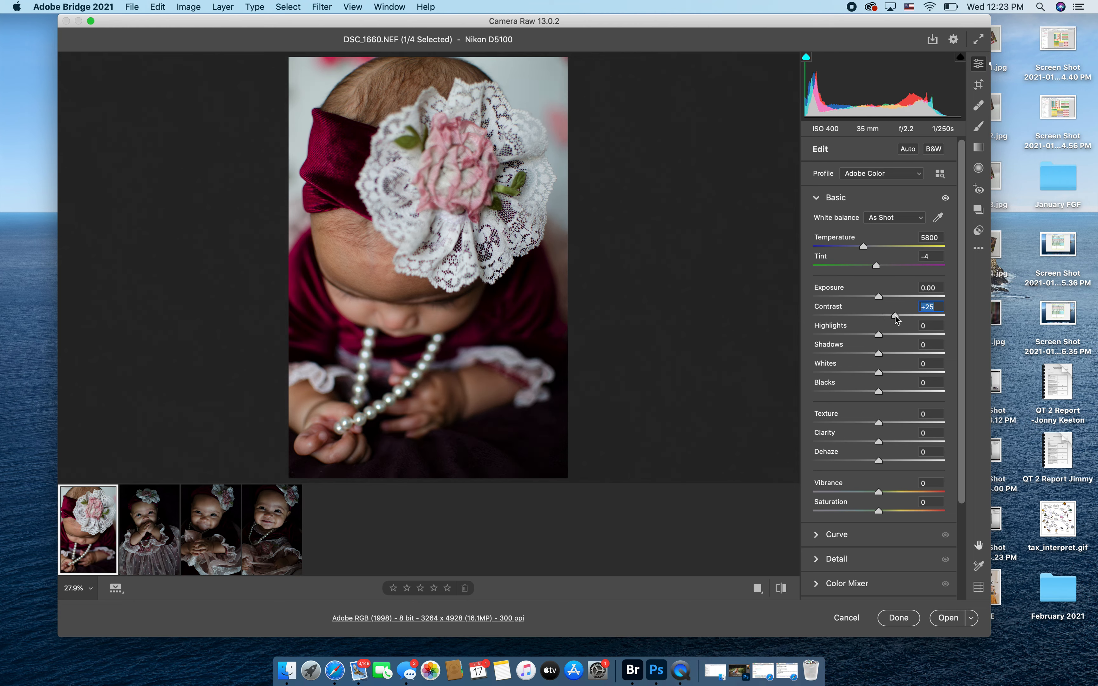
left_click(866, 392)
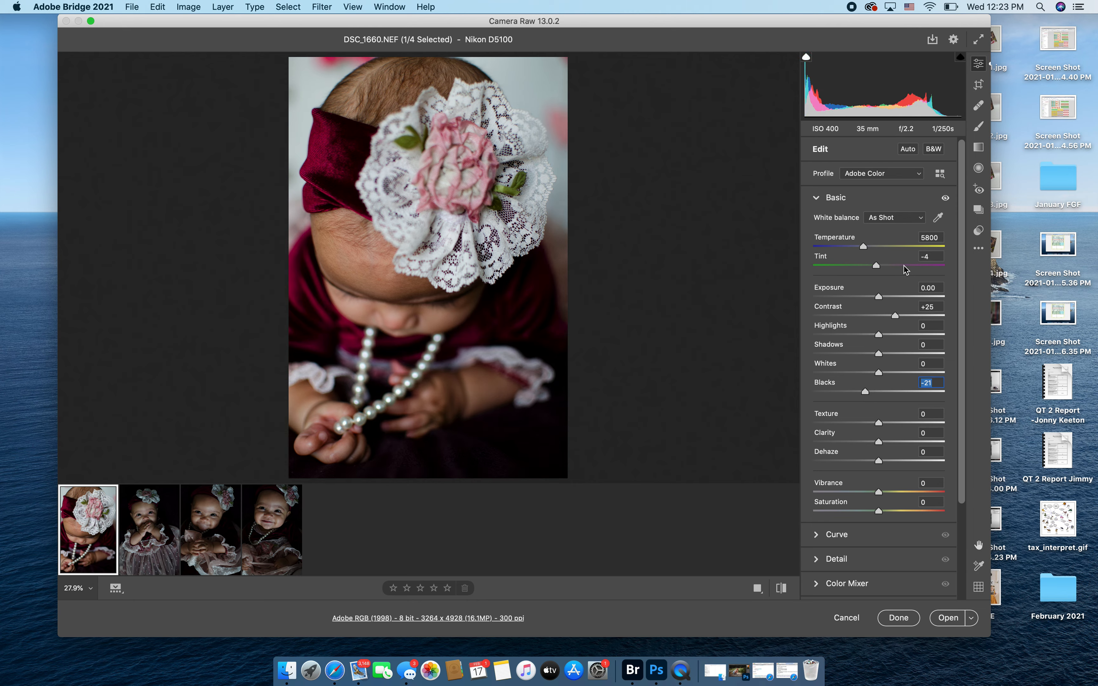
left_click(880, 297)
left_click_drag(880, 298, 891, 301)
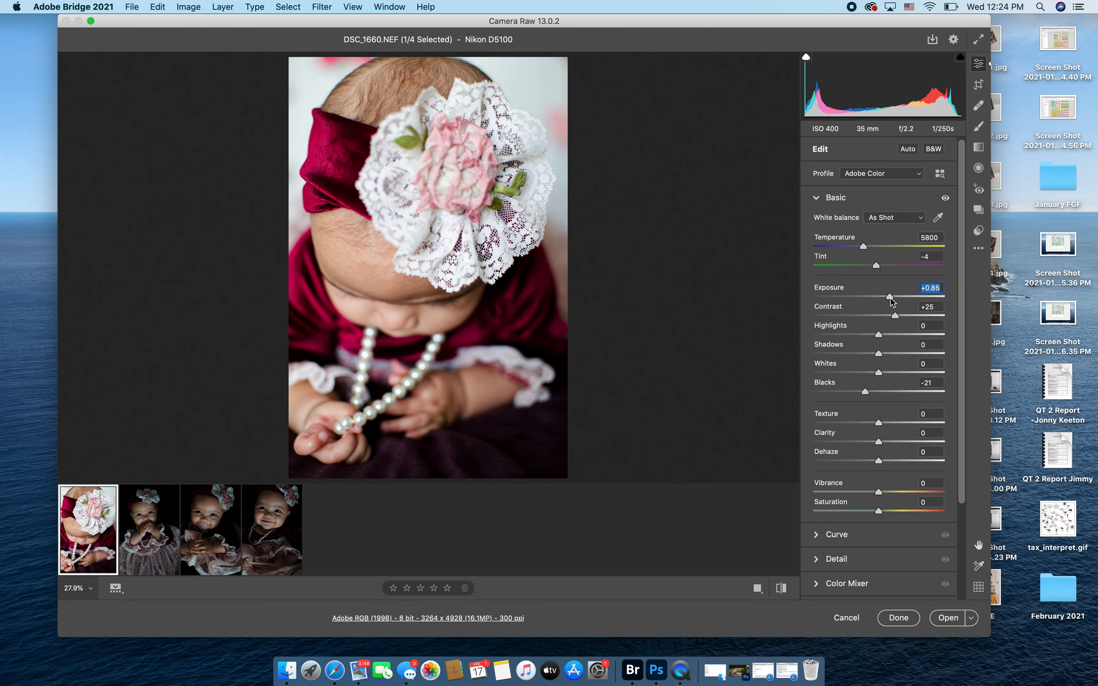
- Set Highlights to -42 and Texture to +10 for DSC_1660.NEF
left_click(862, 335)
left_click_drag(861, 334, 852, 335)
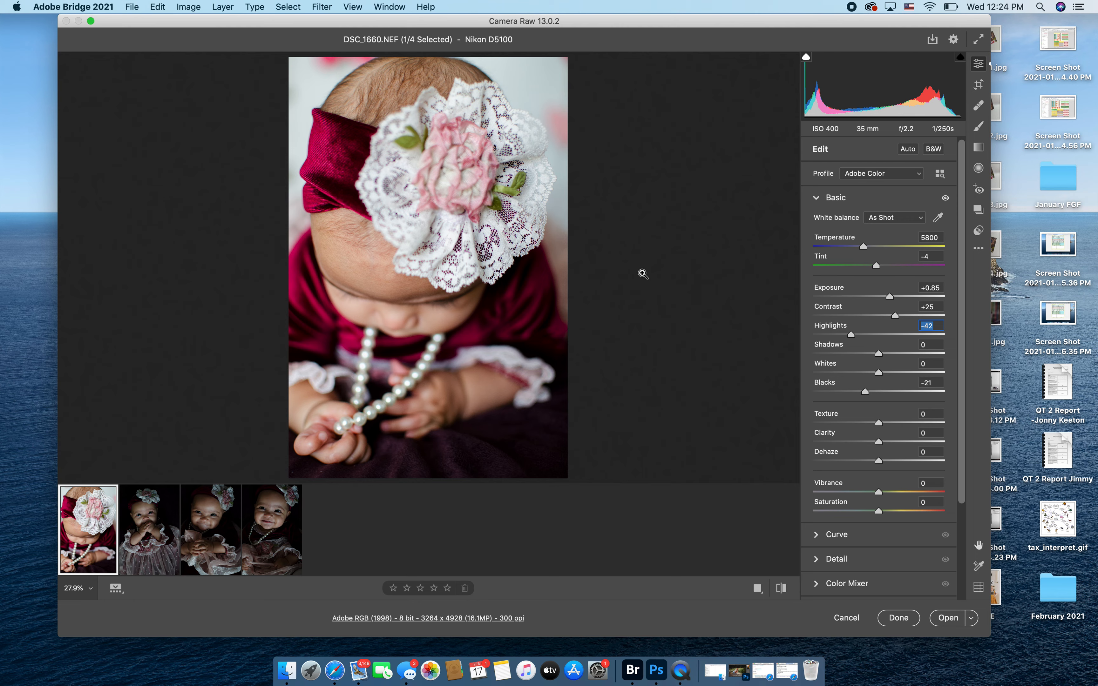
left_click(887, 423)
left_click_drag(886, 423, 886, 423)
- Try a Noise Reduction of 32 in the Detail adjustments and inspect the lace, pearls and face up close
scroll(876, 459, "down", 3)
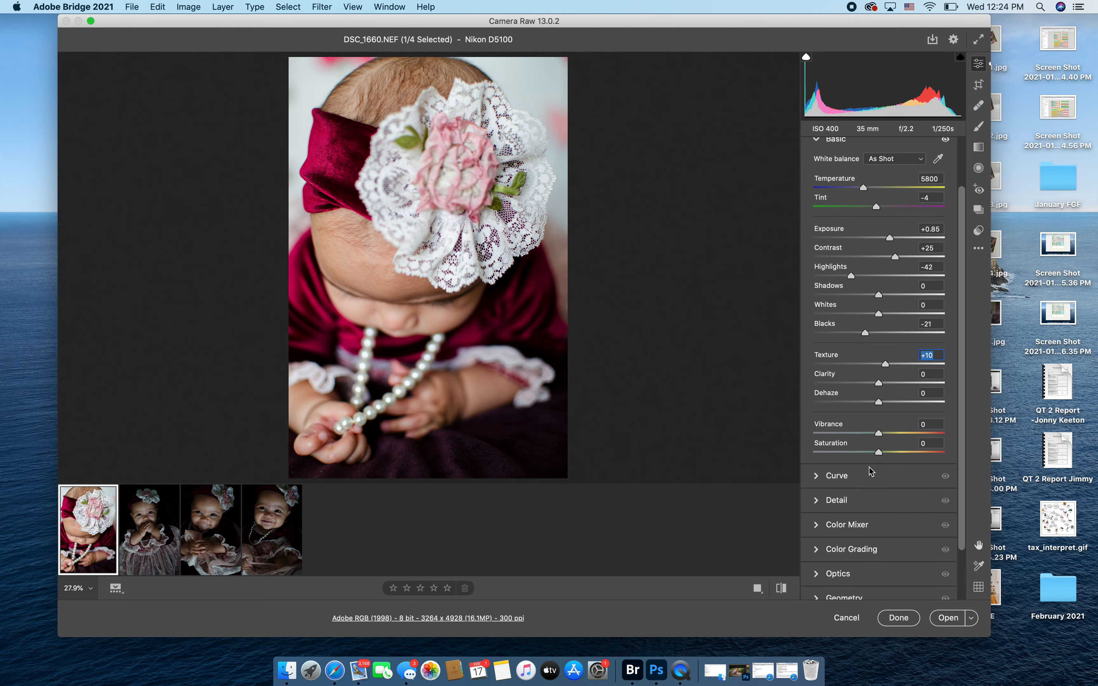
left_click(818, 492)
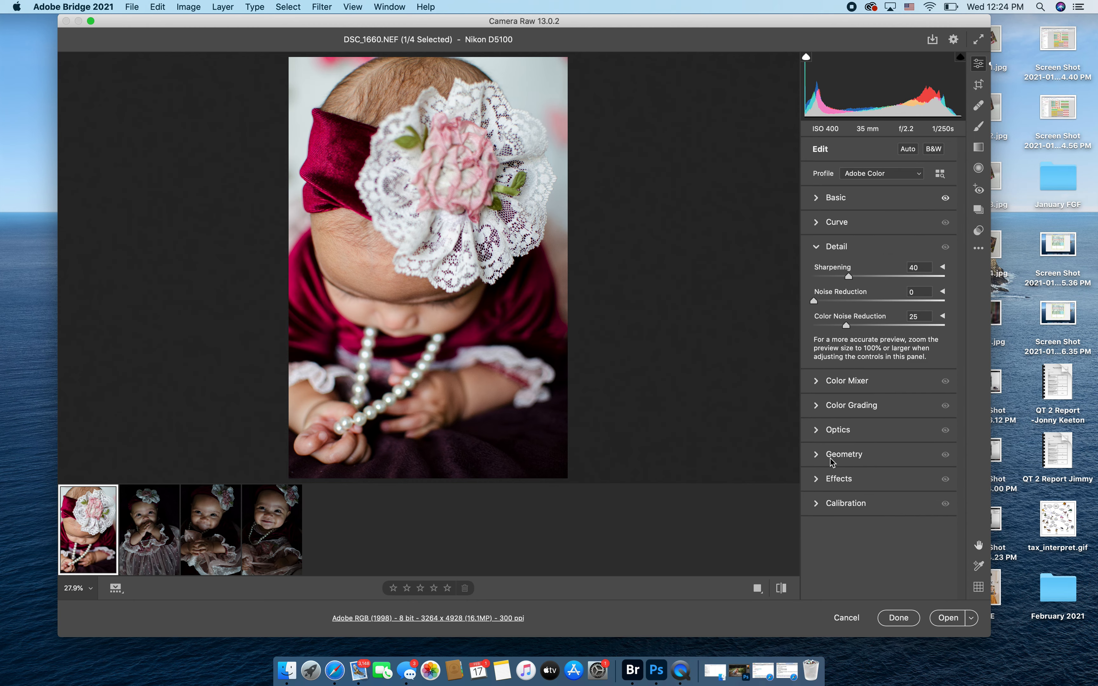
left_click(856, 300)
left_click(480, 254)
scroll(480, 263, "down", 10)
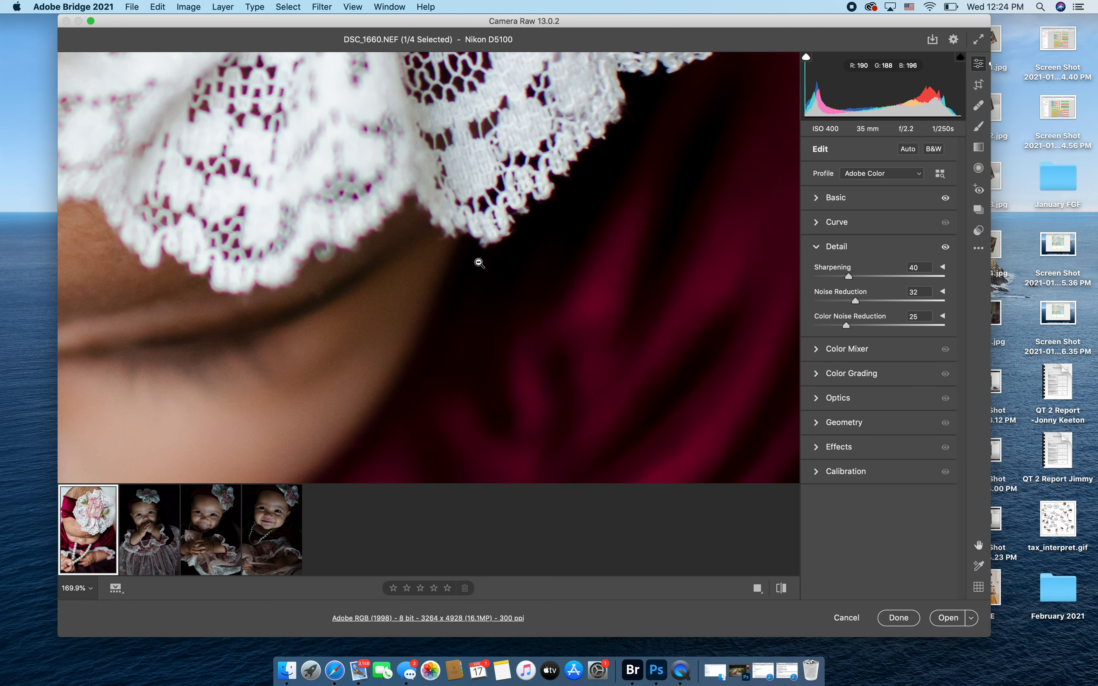
scroll(480, 263, "up", 10)
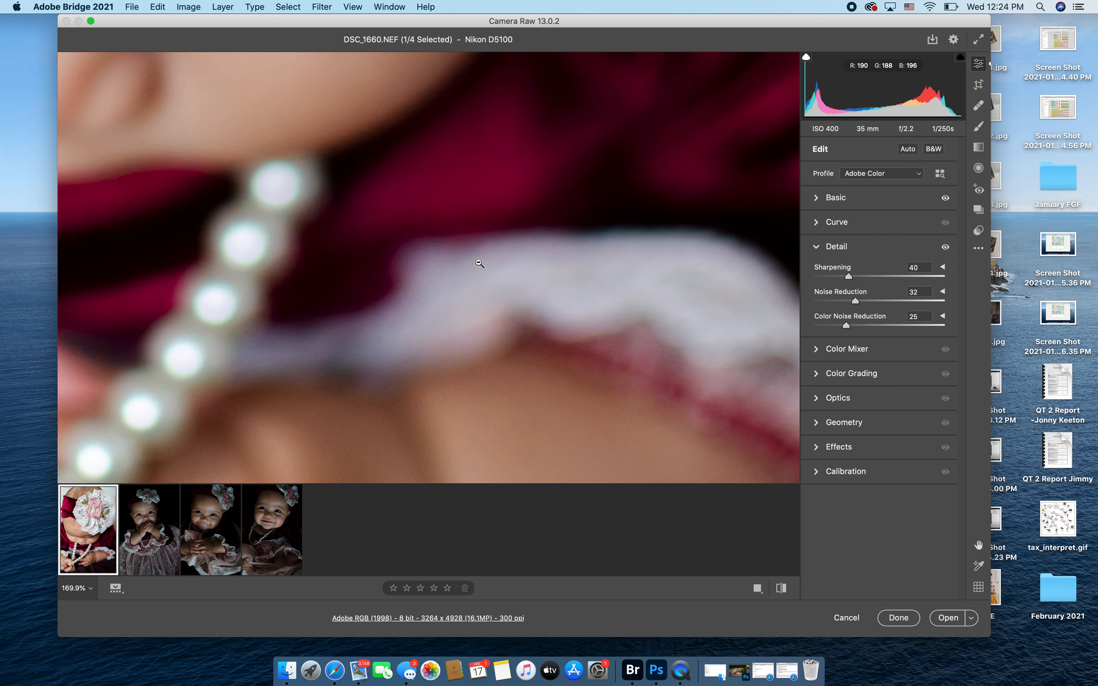
scroll(480, 264, "left", 5)
scroll(480, 263, "down", 3)
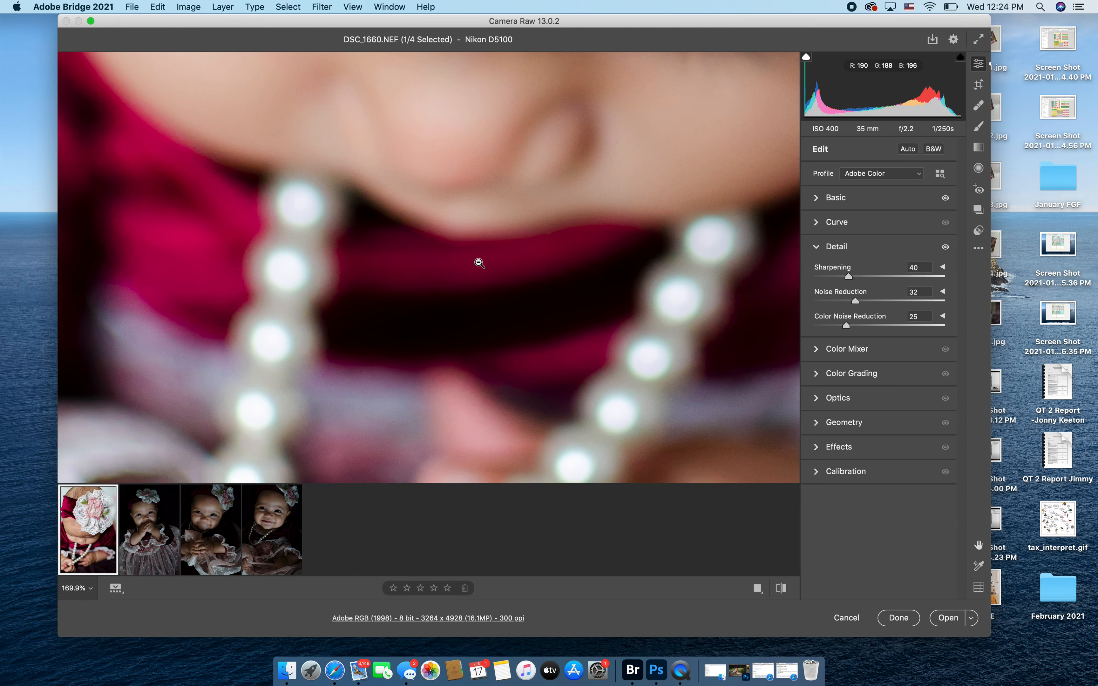
scroll(479, 263, "up", 2)
- Reset Noise Reduction to 0 to compare the grain on the skin, and set it to 37
left_click_drag(856, 302, 772, 301)
left_click_drag(539, 193, 705, 193)
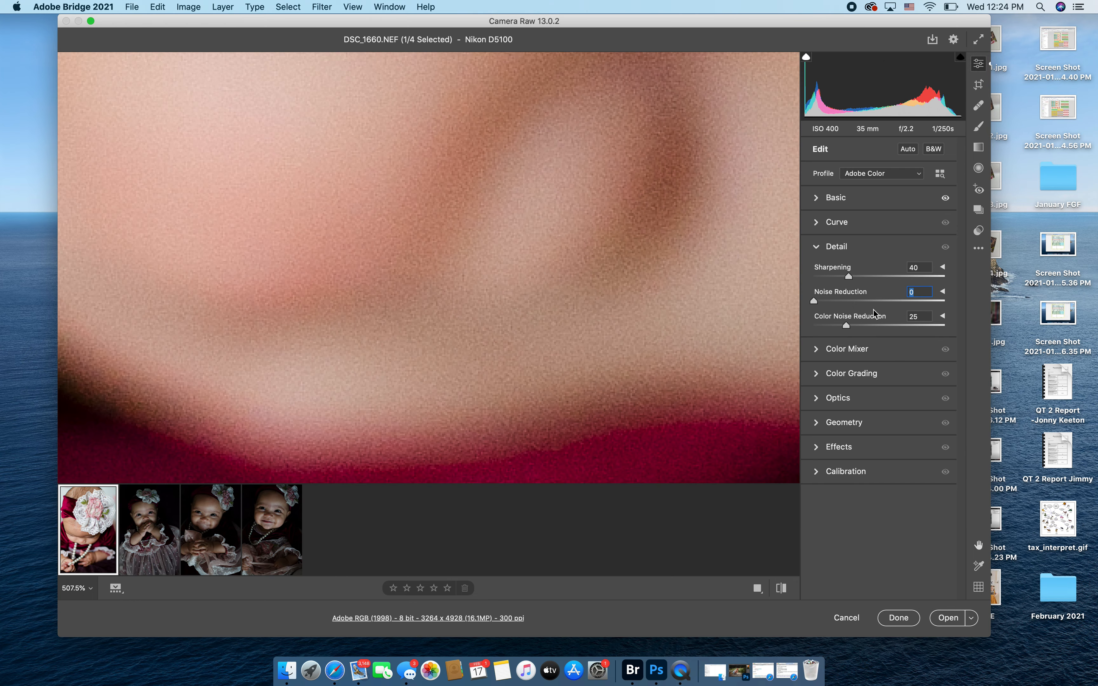
left_click(860, 301)
left_click(397, 205)
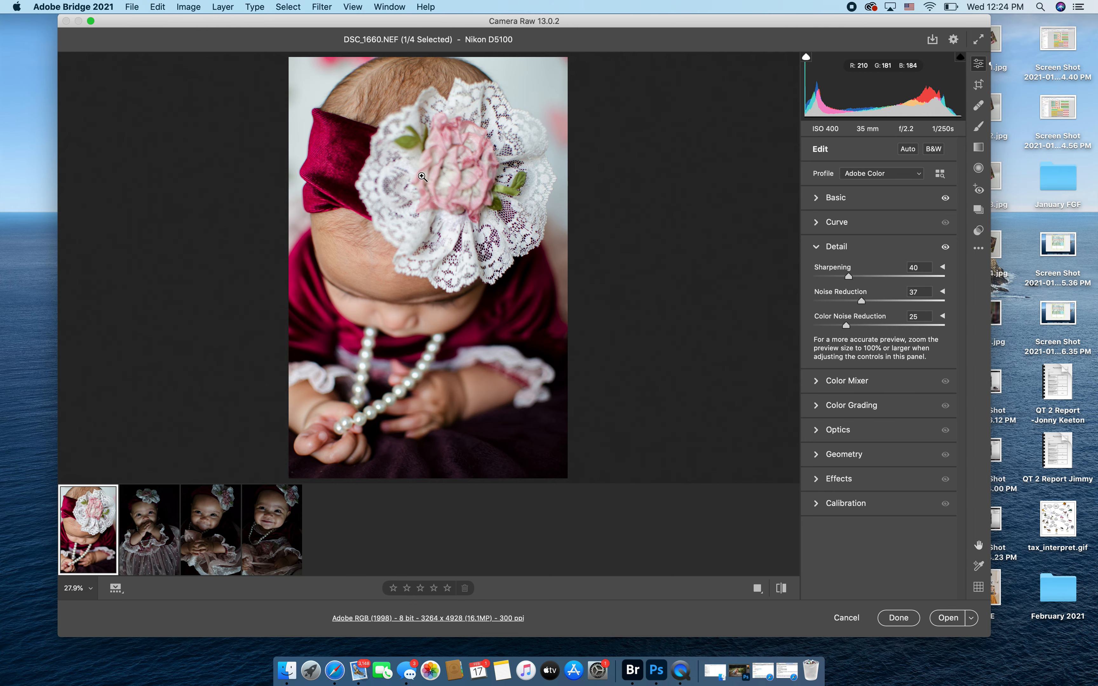
- Examine the pearls and the lace edges up close for colour fringing
left_click(427, 360)
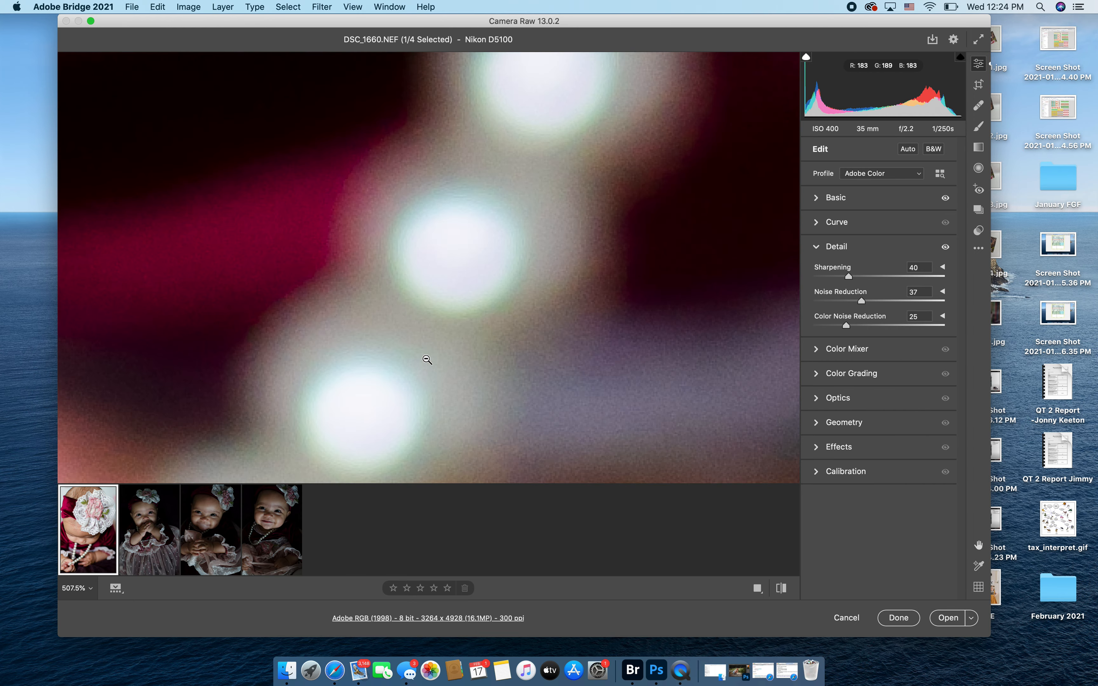
scroll(445, 263, "up", 15)
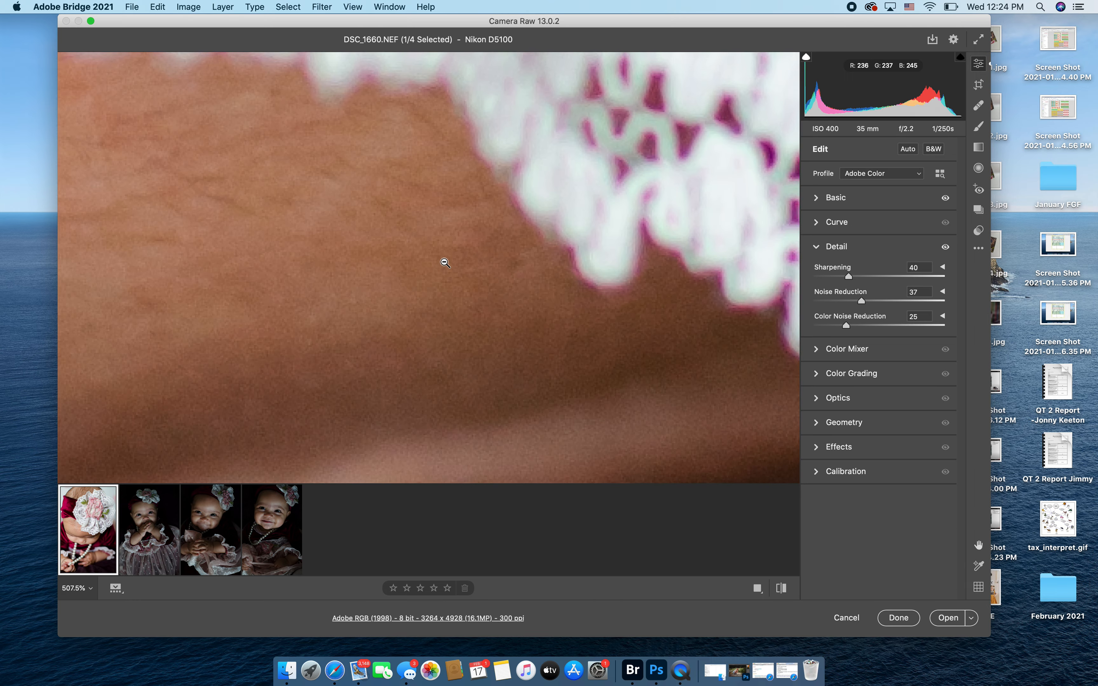
scroll(445, 264, "up", 10)
left_click(445, 263, "alt")
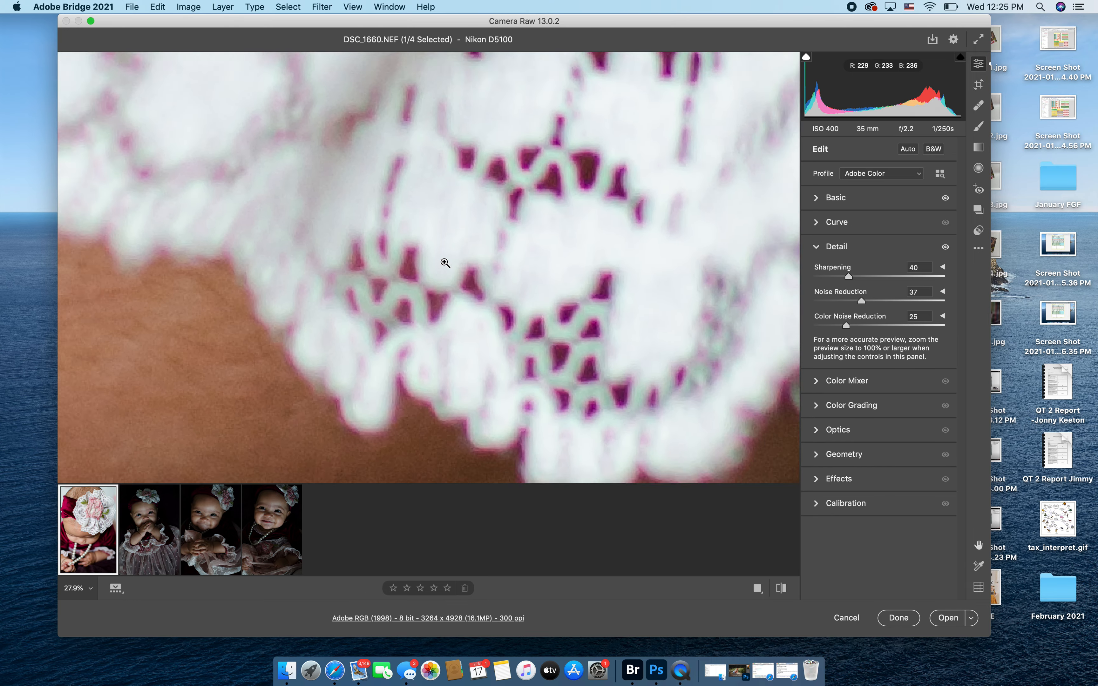
left_click(460, 268)
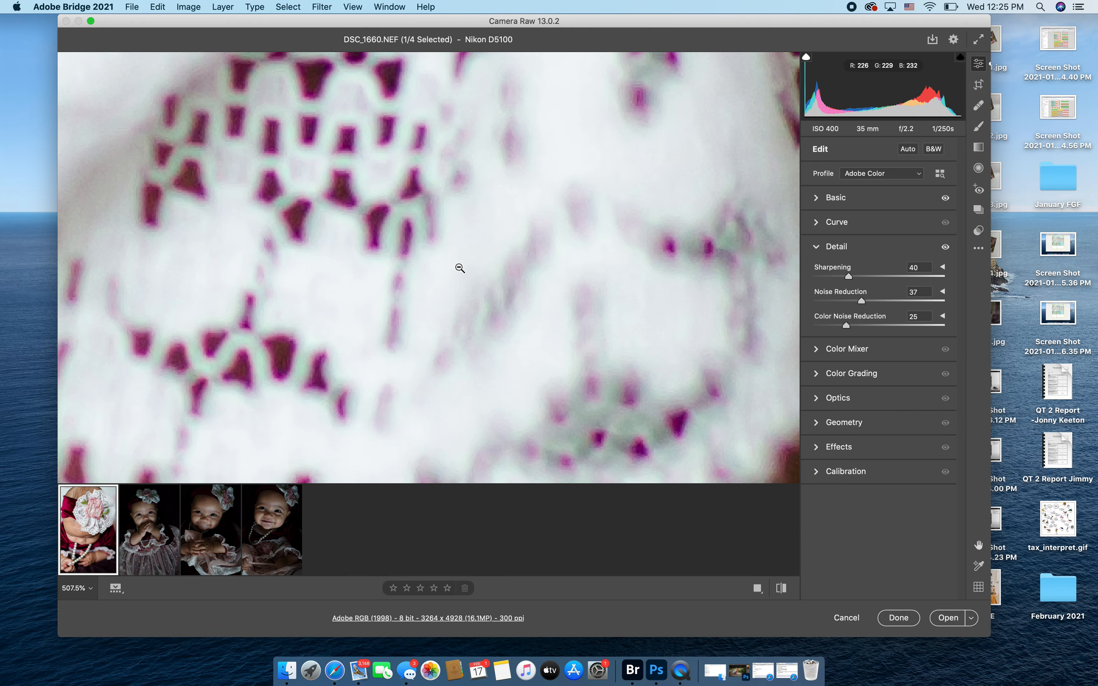
scroll(460, 268, "down", 12)
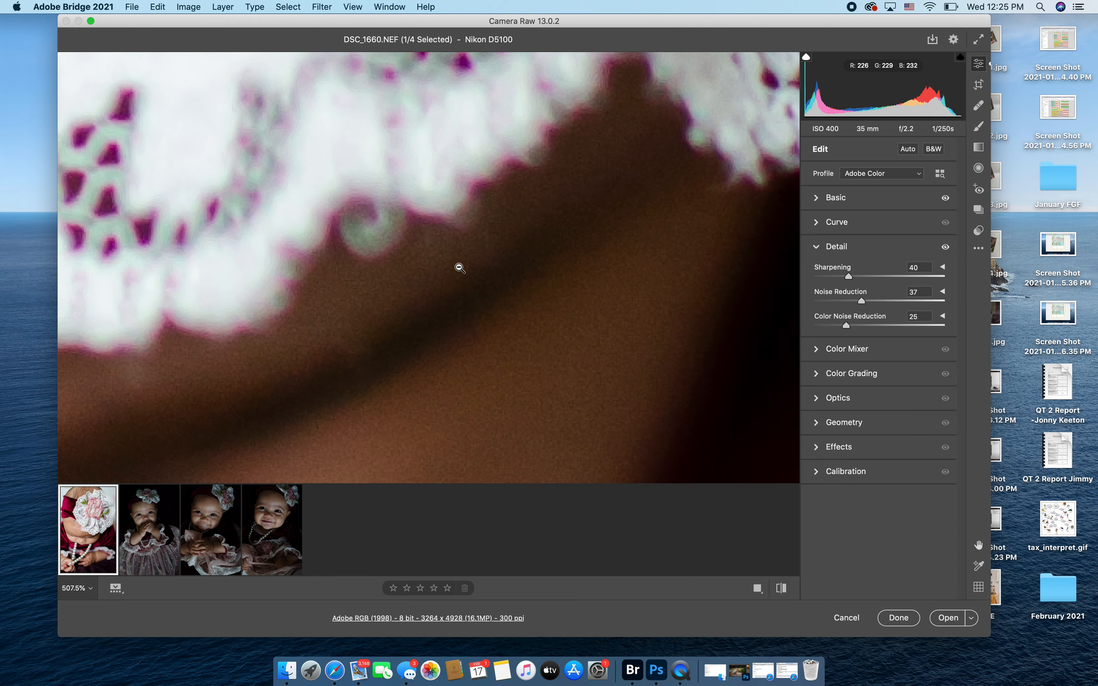
scroll(460, 267, "up", 10)
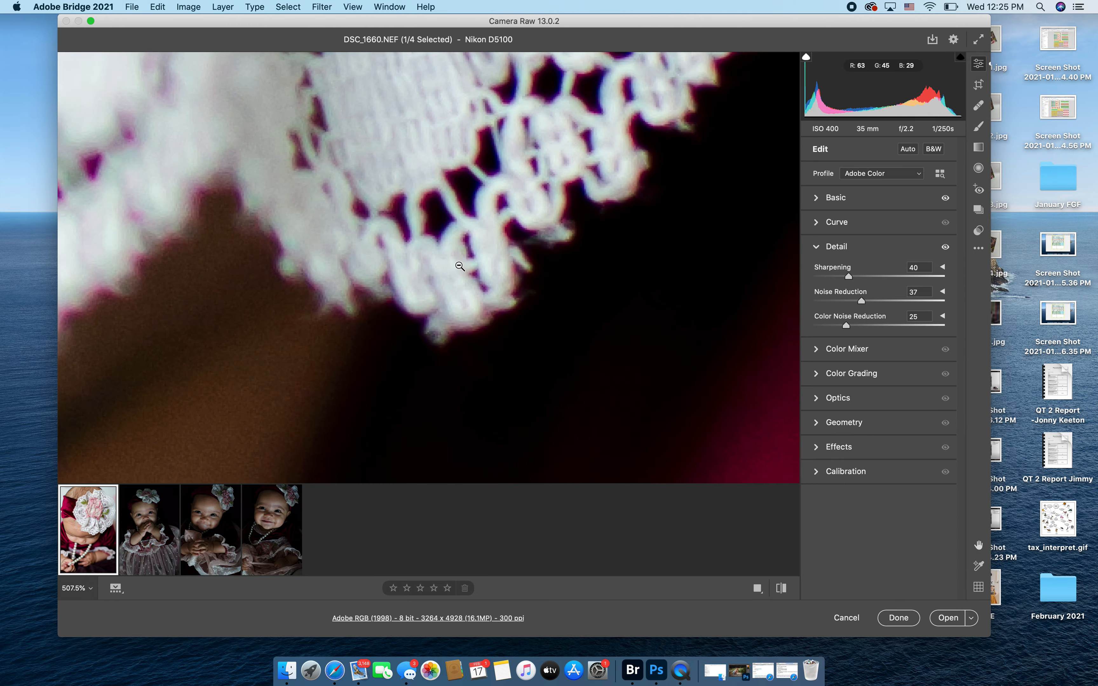
scroll(460, 267, "right", 5)
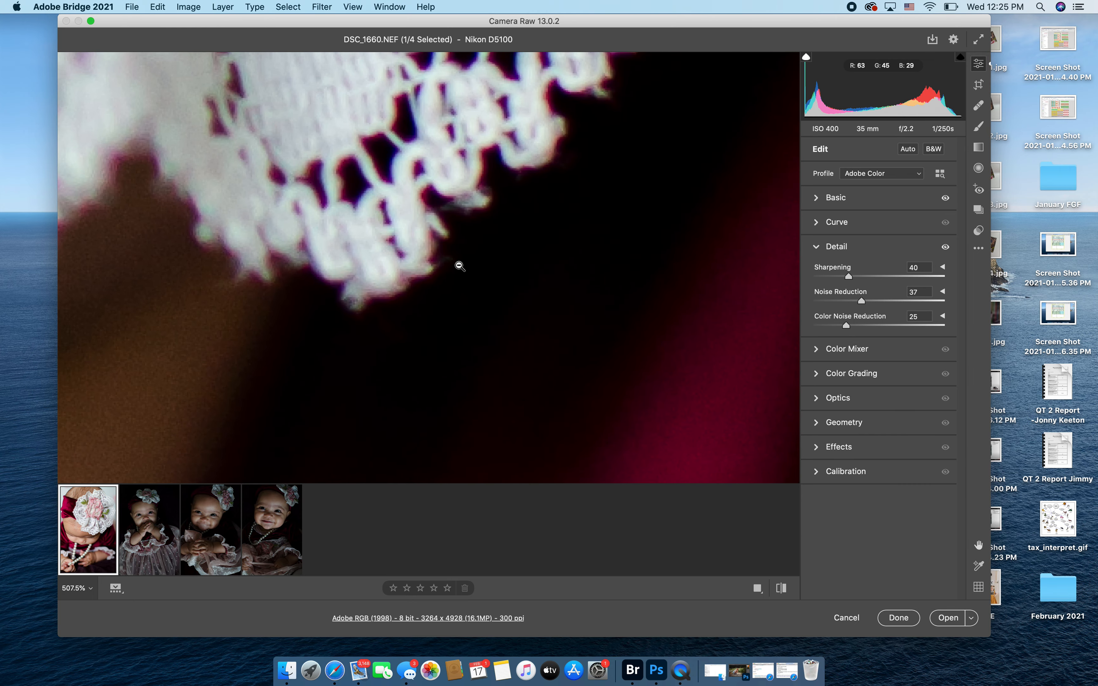
- Turn on Remove chromatic aberration in the Optics adjustments, switching it off and on to compare the magnified lace edges
left_click(820, 400)
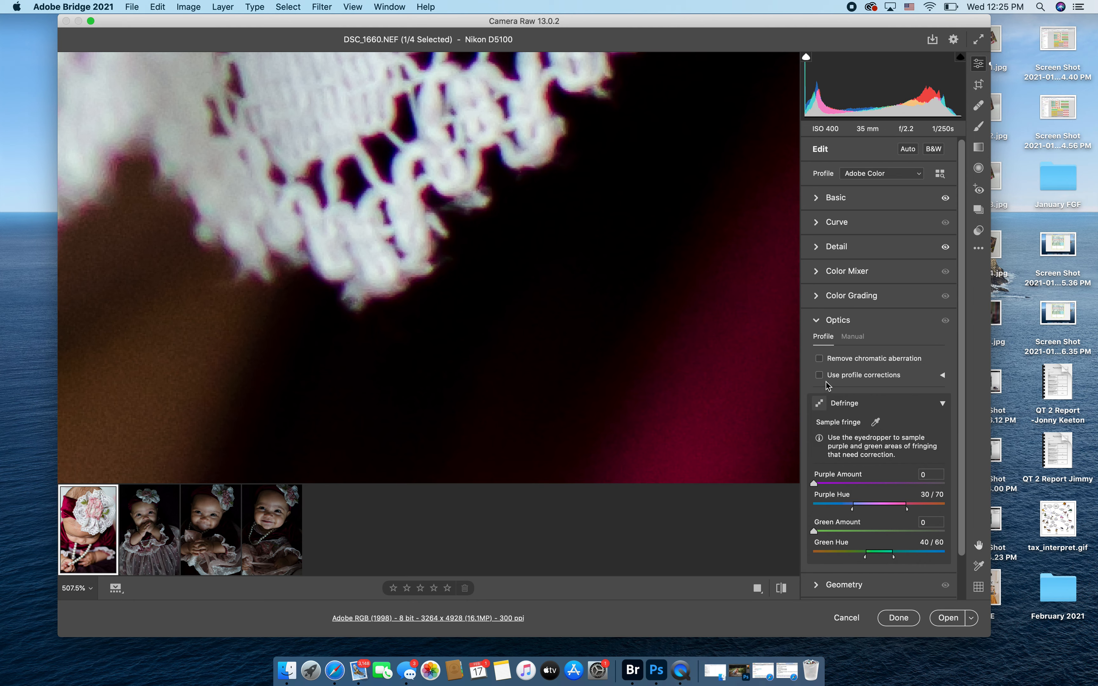
left_click(820, 359)
left_click(819, 359)
scroll(464, 233, "up", 5)
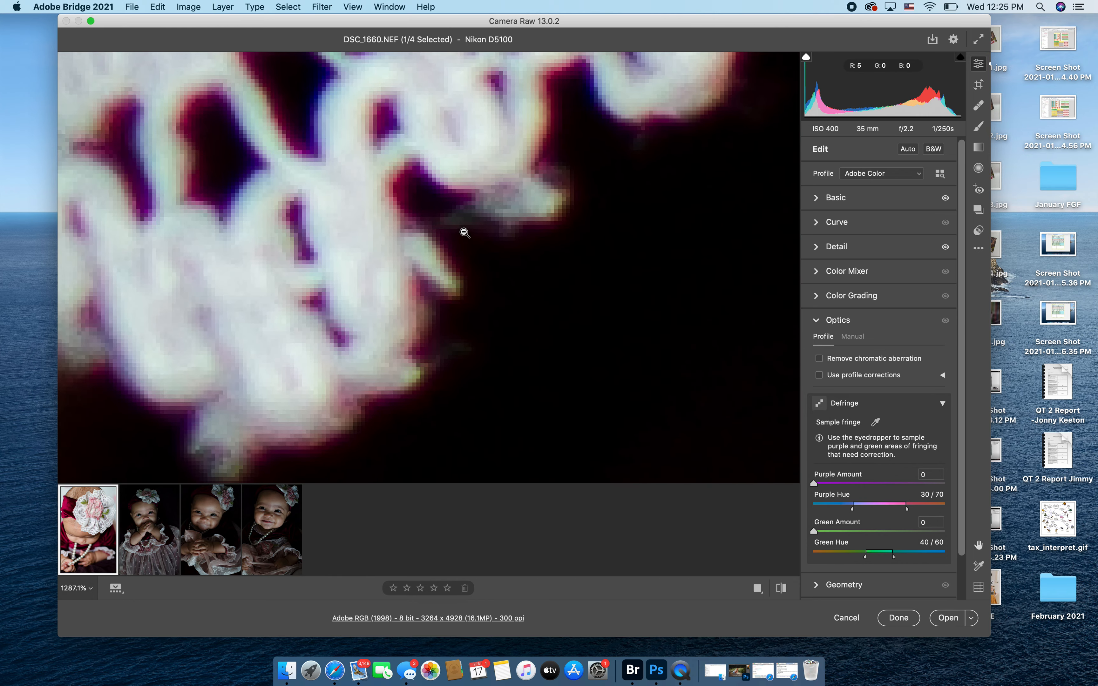
left_click(820, 358)
left_click(820, 358)
left_click(819, 359)
left_click(819, 359)
left_click(819, 359)
left_click(820, 359)
left_click(820, 359)
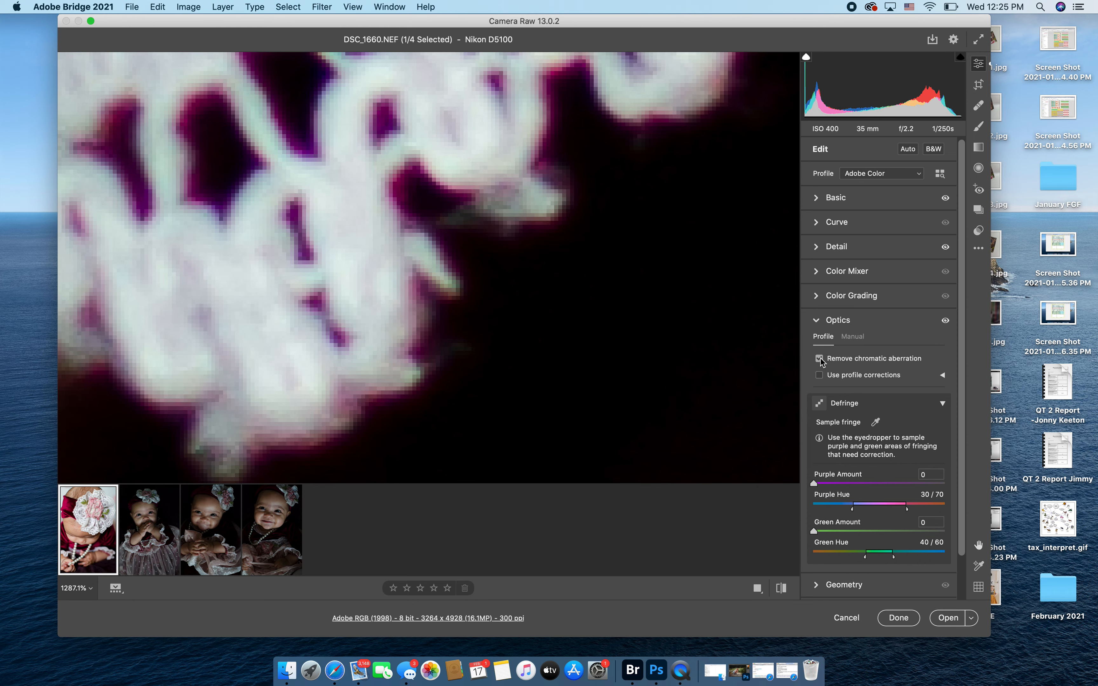
- Set the Defringe Purple Amount to 4 and return to the whole-photo view
left_click_drag(814, 483, 841, 485)
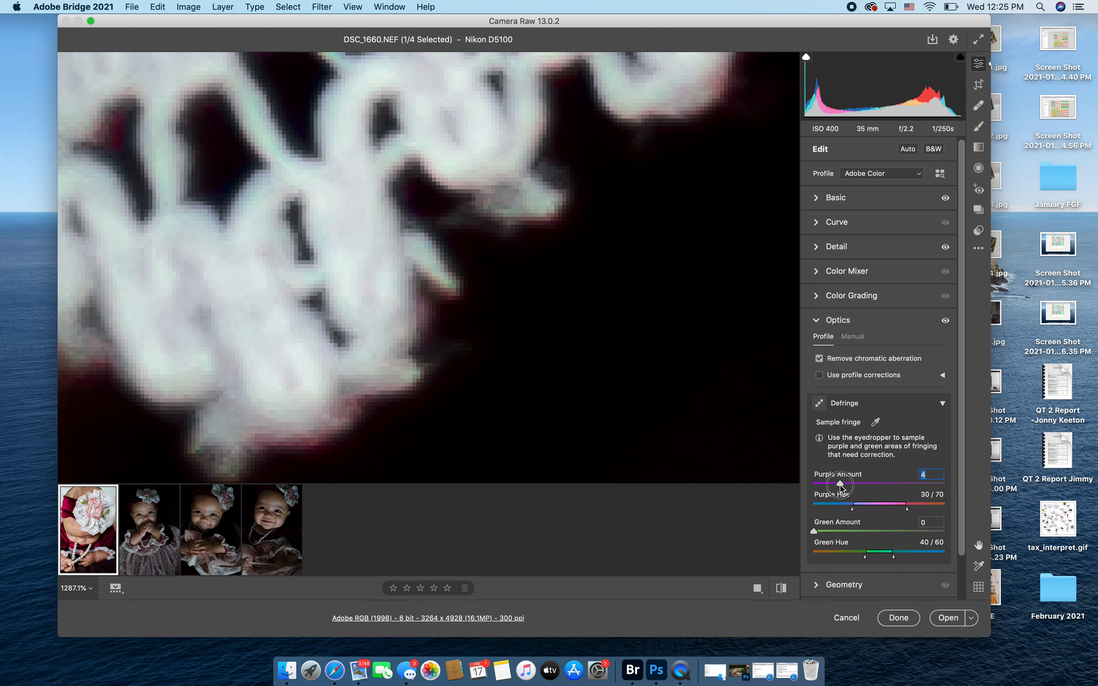
left_click(530, 324)
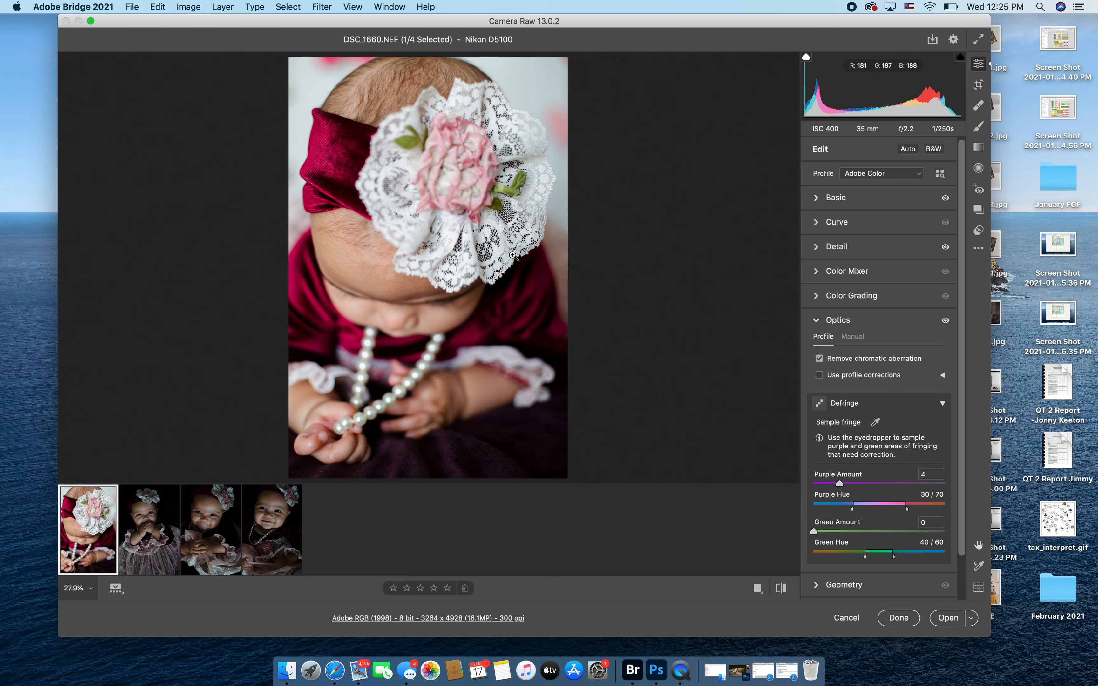
- Examine the lace flower and the pearl necklace up close for remaining purple and green fringes
scroll(510, 277, "up", 10)
scroll(326, 248, "left", 2)
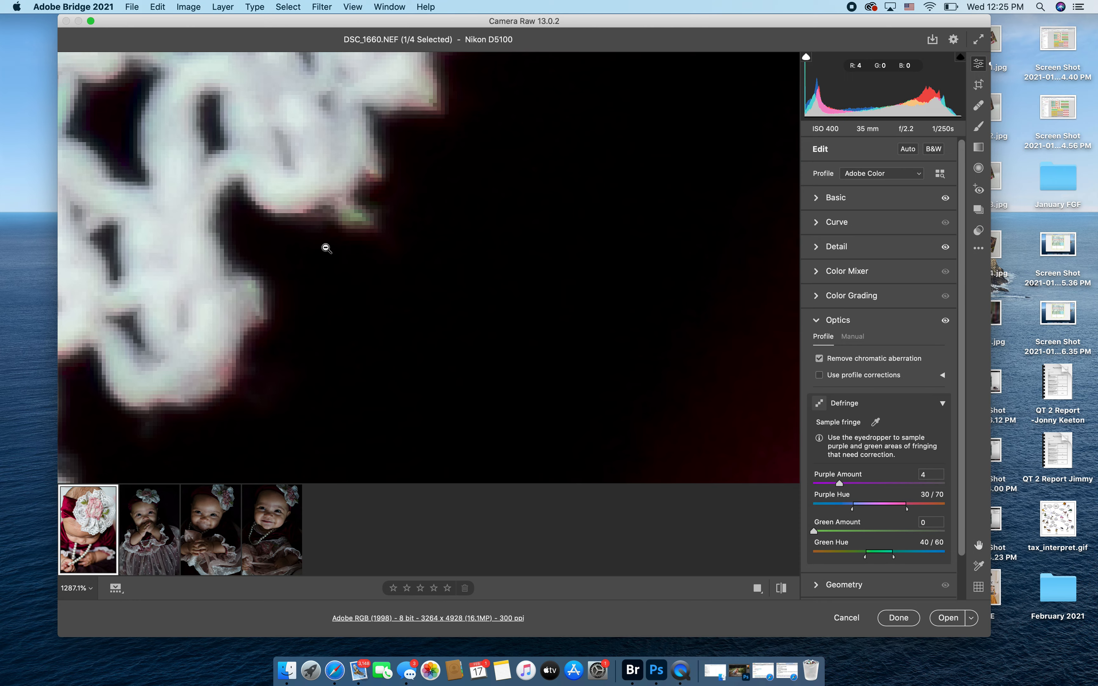
scroll(326, 248, "down", 4)
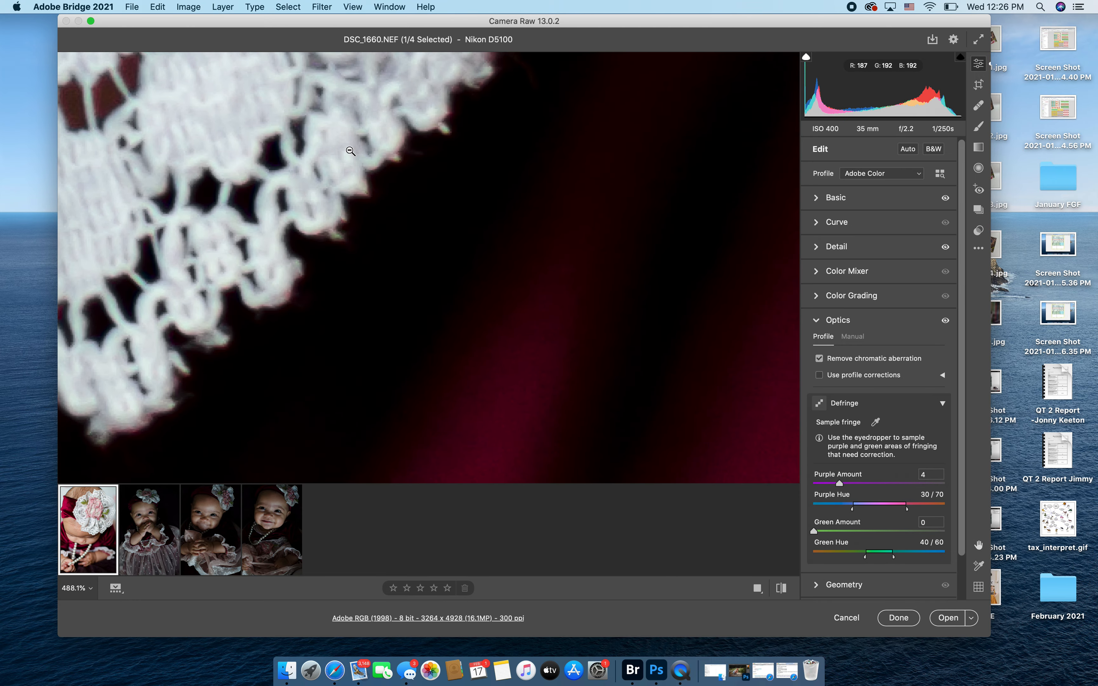
scroll(358, 145, "up", 10)
scroll(363, 143, "left", 6)
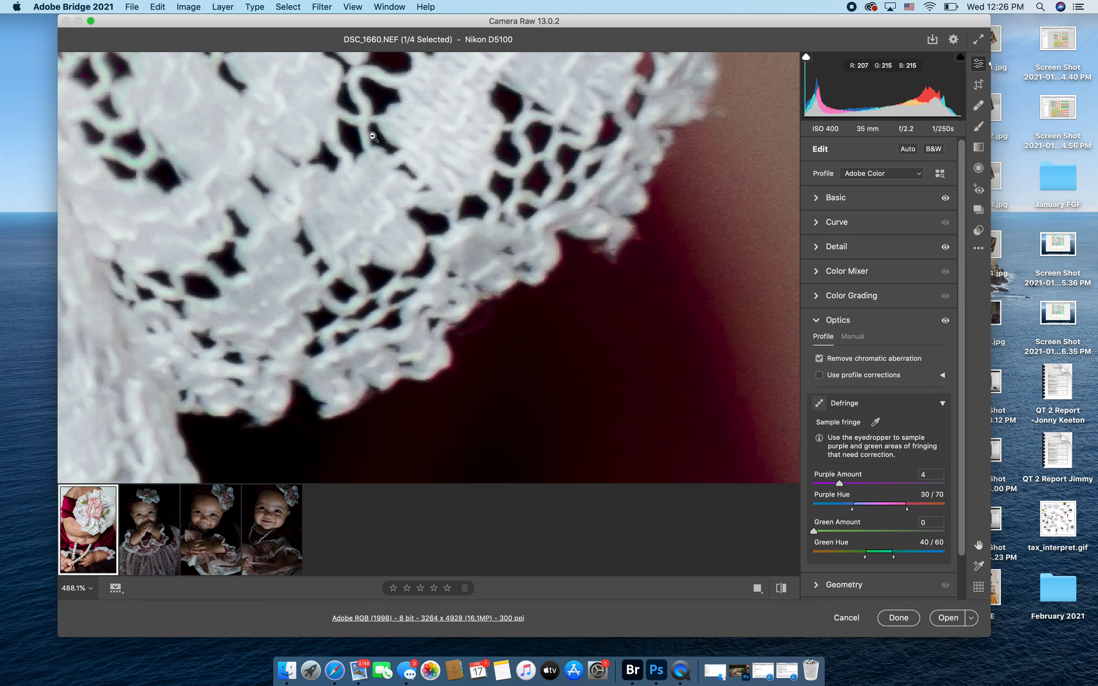
scroll(373, 136, "up", 10)
scroll(373, 137, "left", 5)
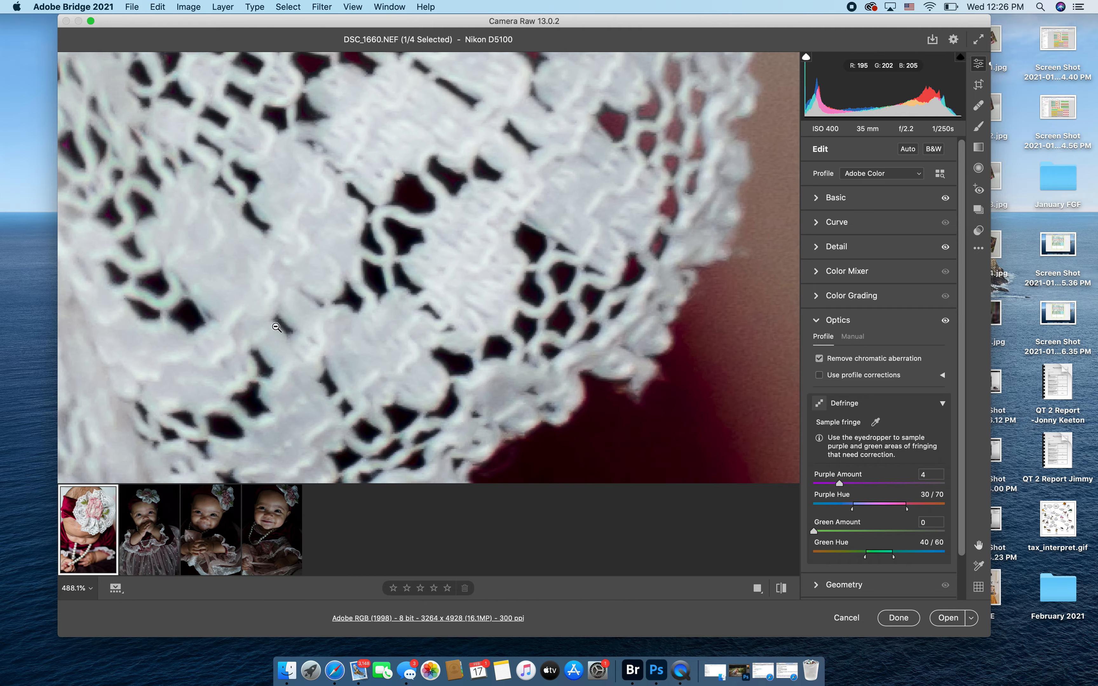
scroll(278, 321, "down", 10)
scroll(277, 320, "right", 5)
scroll(280, 315, "up", 10)
scroll(281, 315, "left", 5)
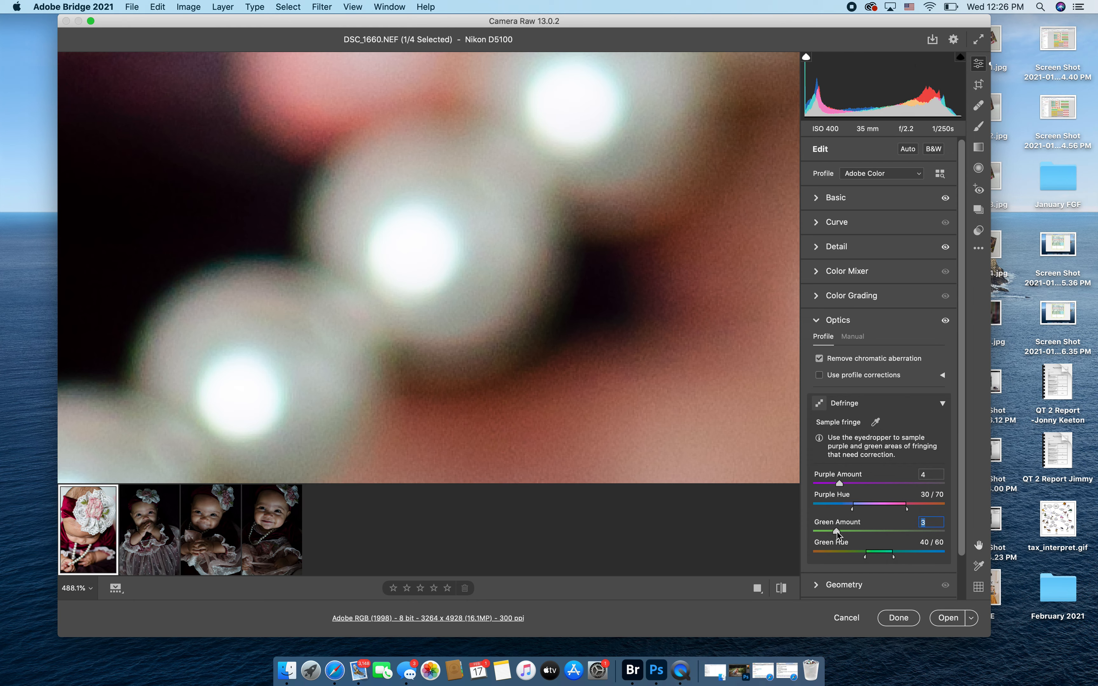
- Set the Defringe Green Amount to 6 and widen the Green Hue range to 40 / 86
left_click_drag(838, 533, 852, 535)
left_click_drag(895, 561, 927, 562)
left_click(646, 207)
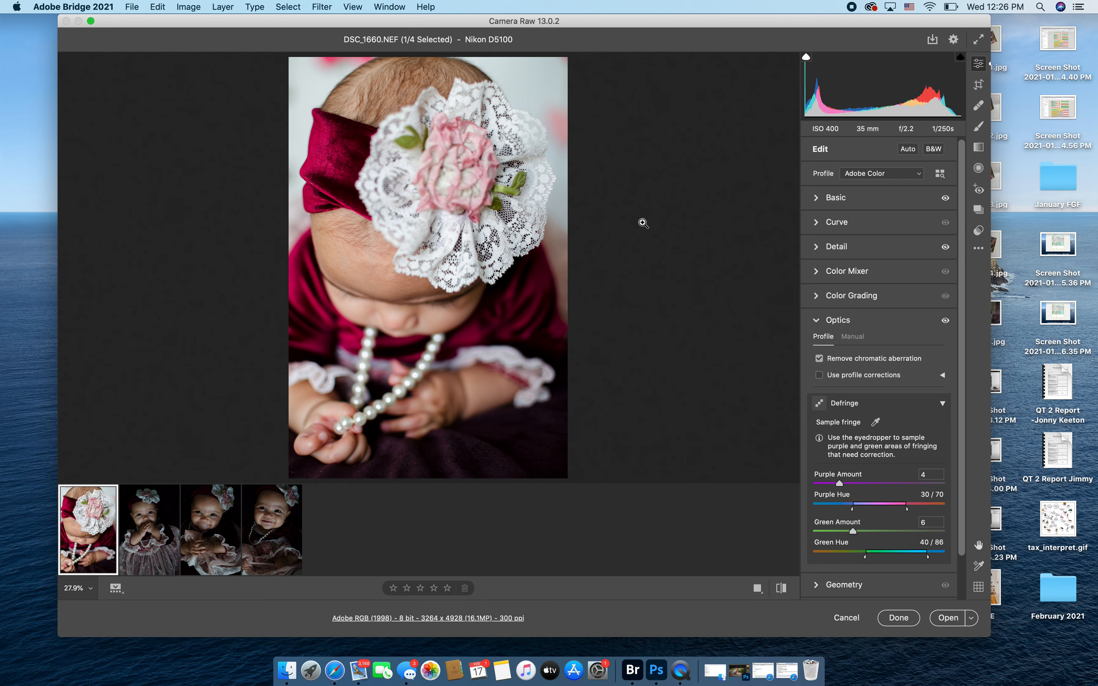
- Synchronize the edit settings of DSC_1660.NEF to all four photos with the Default subset
left_click(506, 261, "alt")
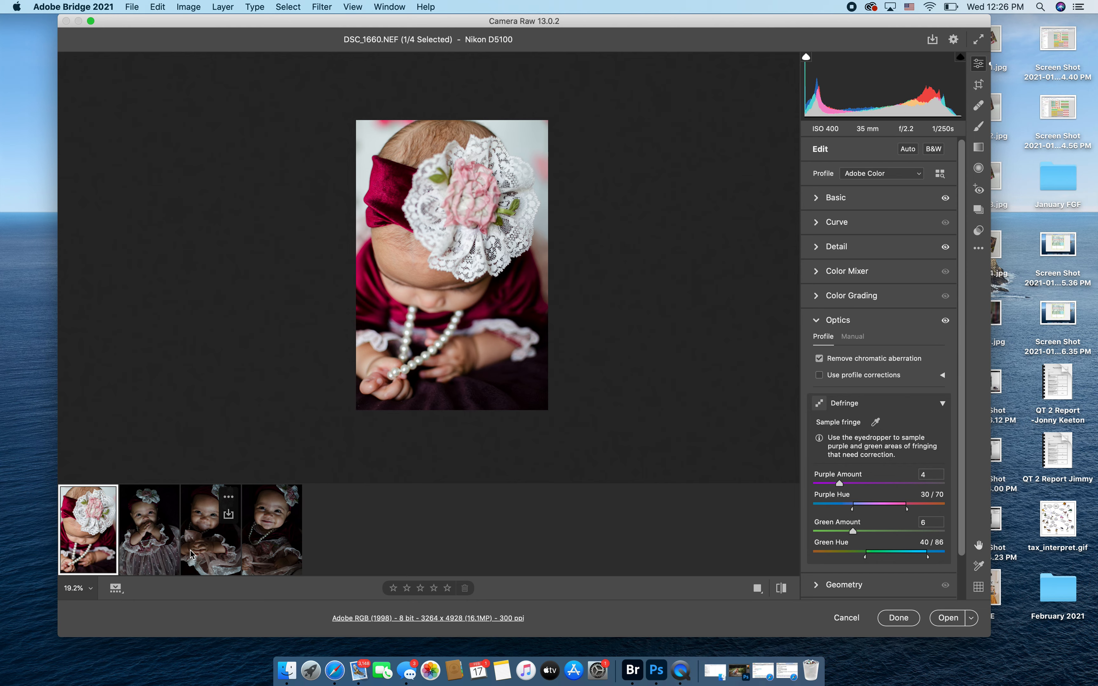
left_click(275, 554, "shift")
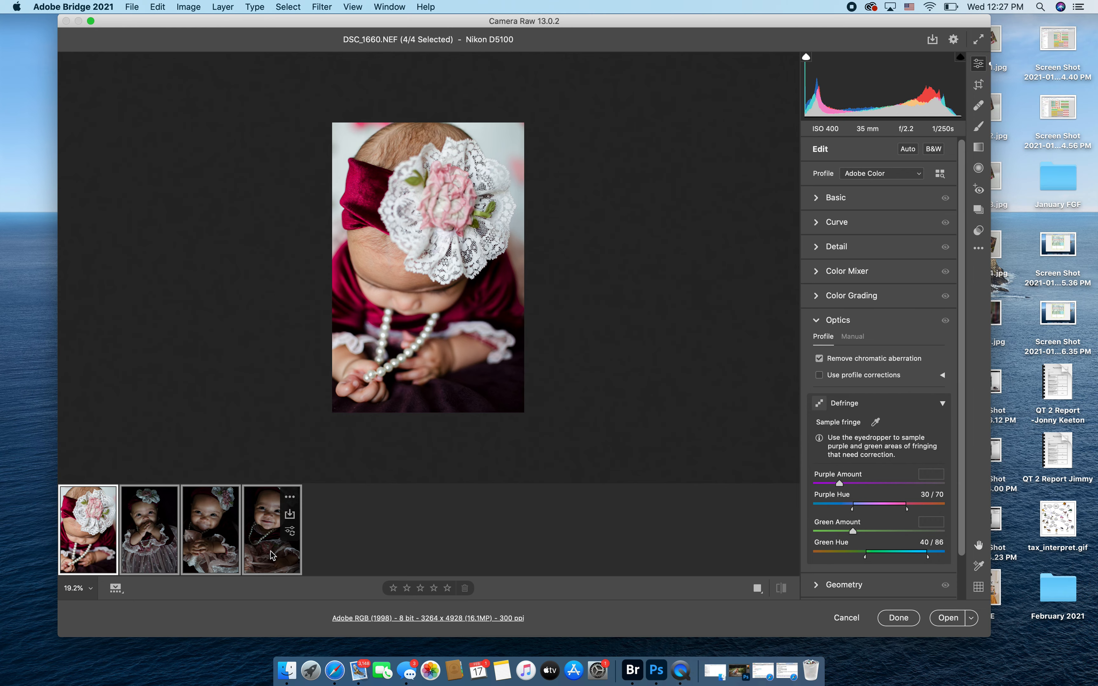
right_click(272, 555)
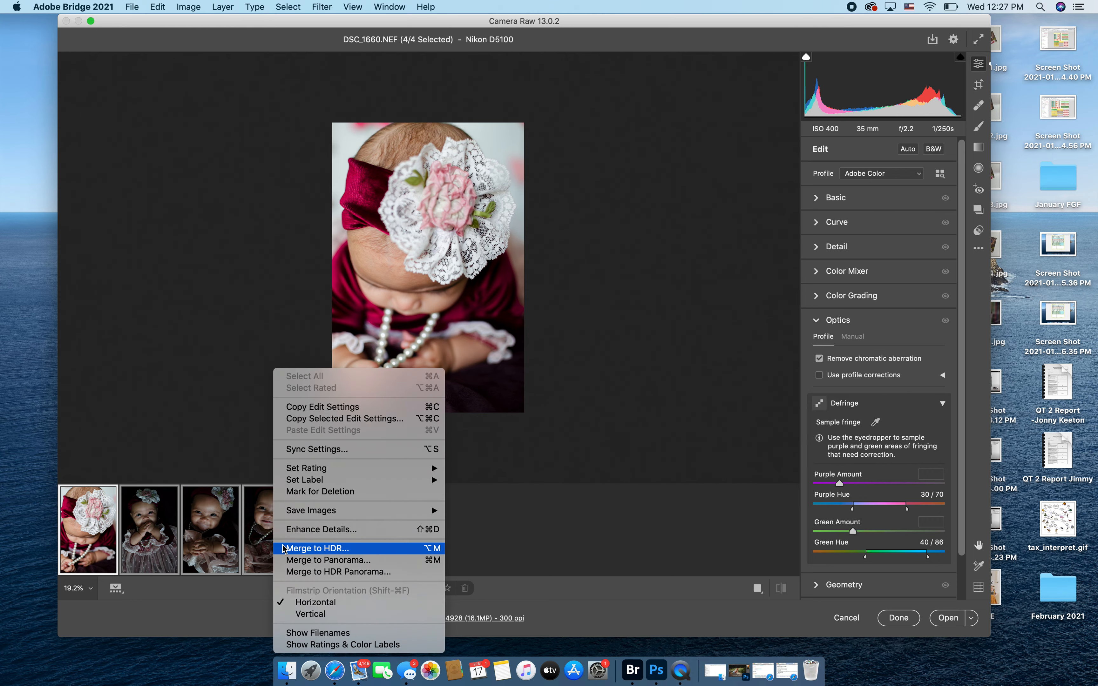
left_click(320, 449)
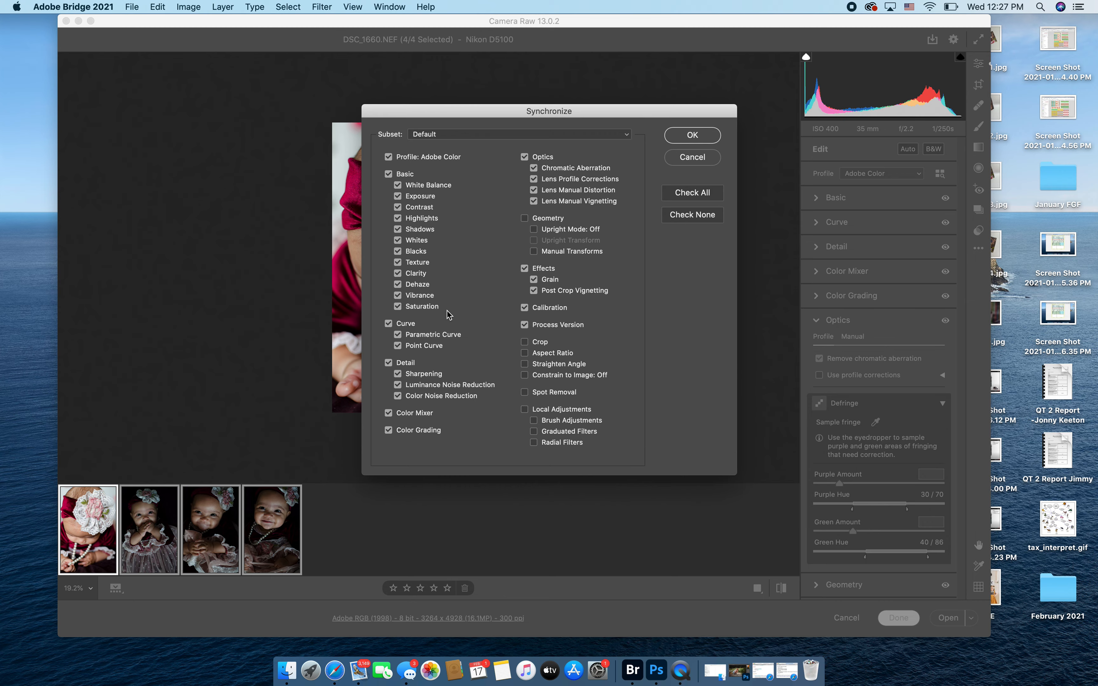
left_click(688, 139)
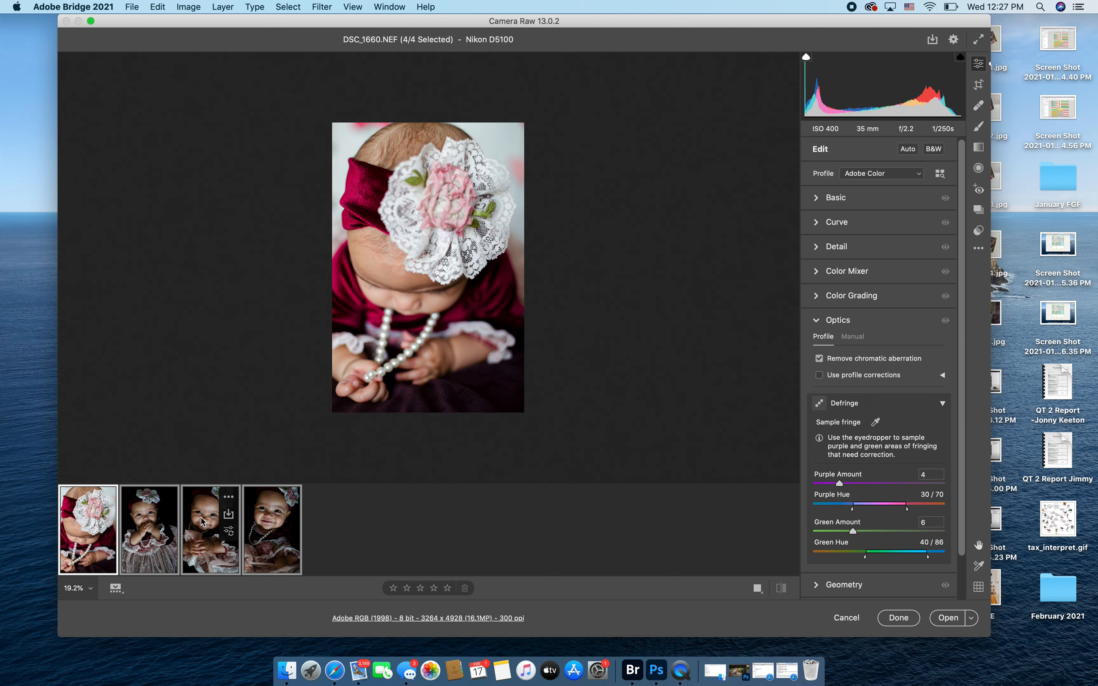
- In DSC_1753.NEF, set Exposure to +1.90, Highlights to -79 and Shadows to +49 in the Basic adjustments
left_click(162, 557)
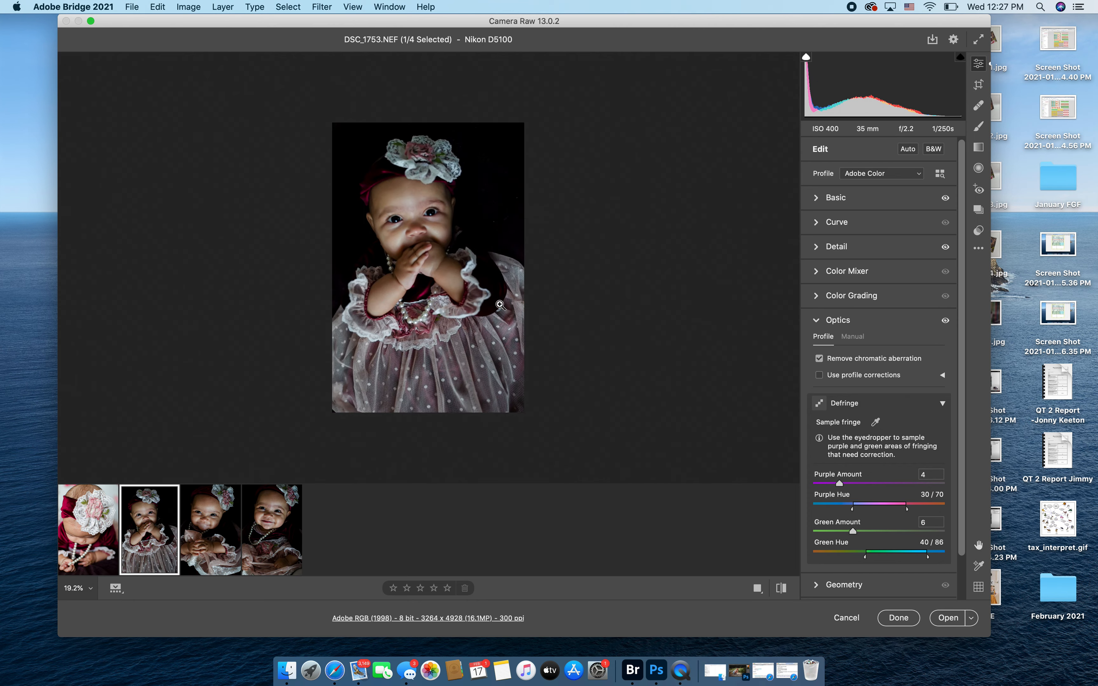
left_click(817, 200)
left_click_drag(891, 297, 896, 298)
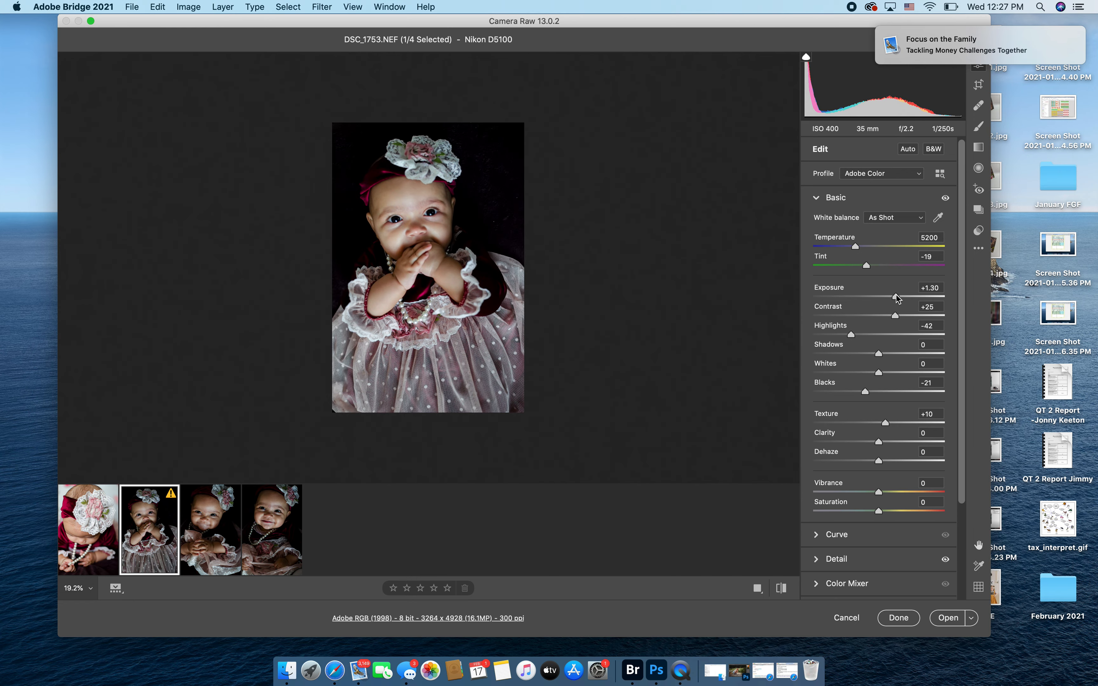
left_click(447, 279)
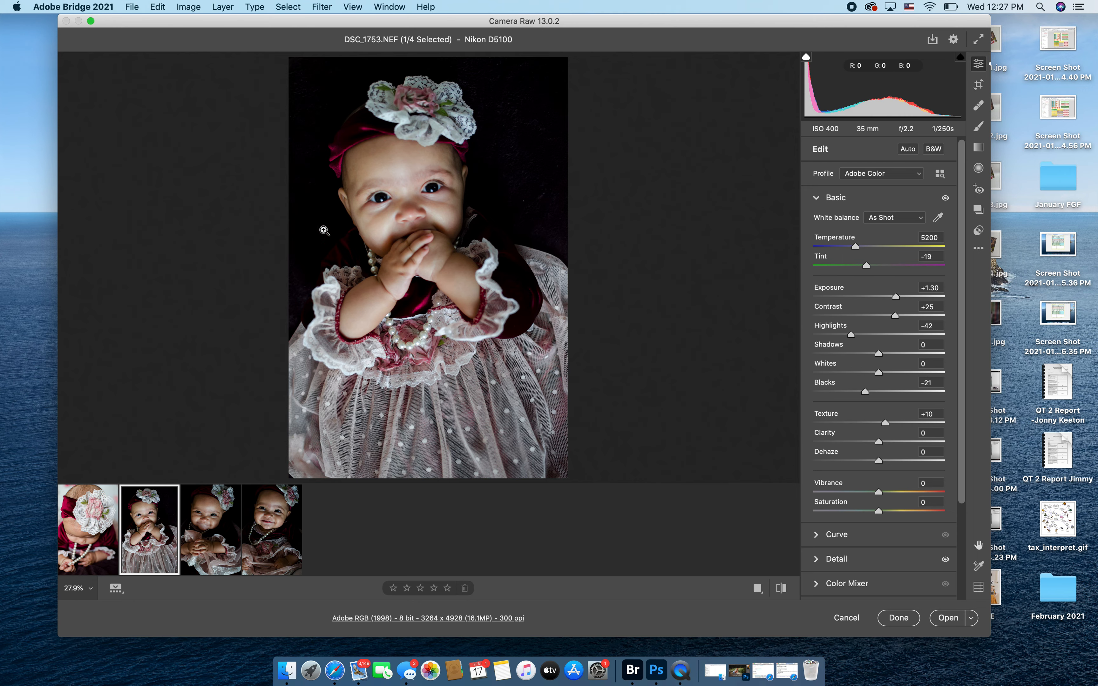
mouse_move(911, 355)
left_mouse_down()
mouse_move(967, 356)
mouse_move(910, 359)
left_mouse_up()
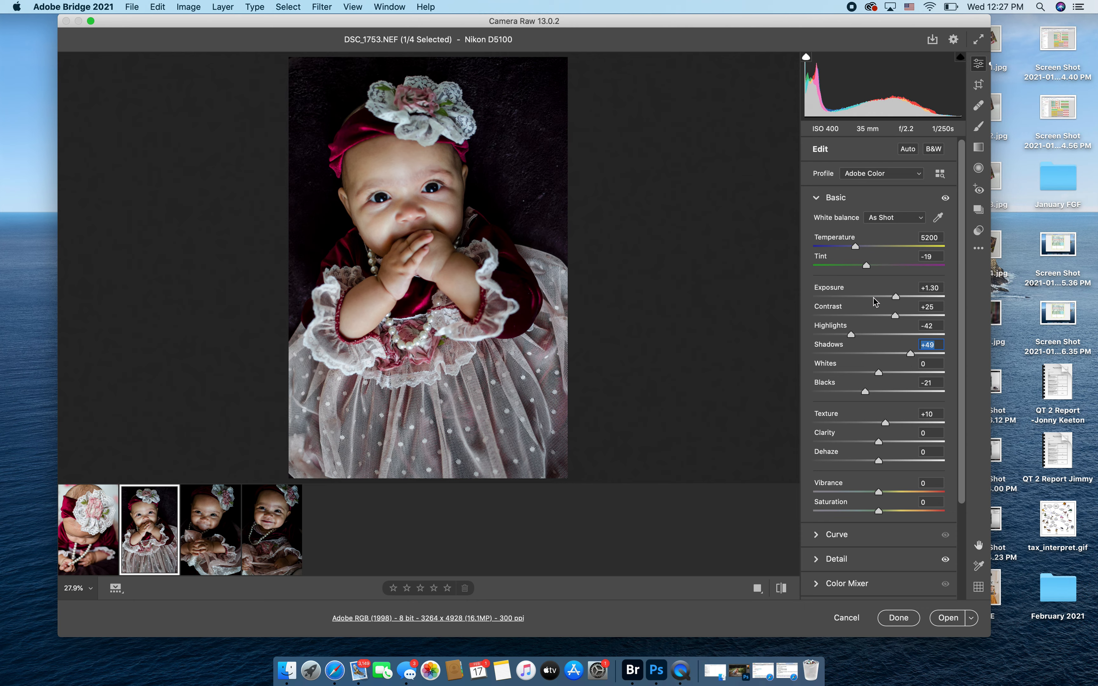
left_click(852, 333)
left_click_drag(852, 335, 827, 335)
left_click_drag(896, 299, 902, 298)
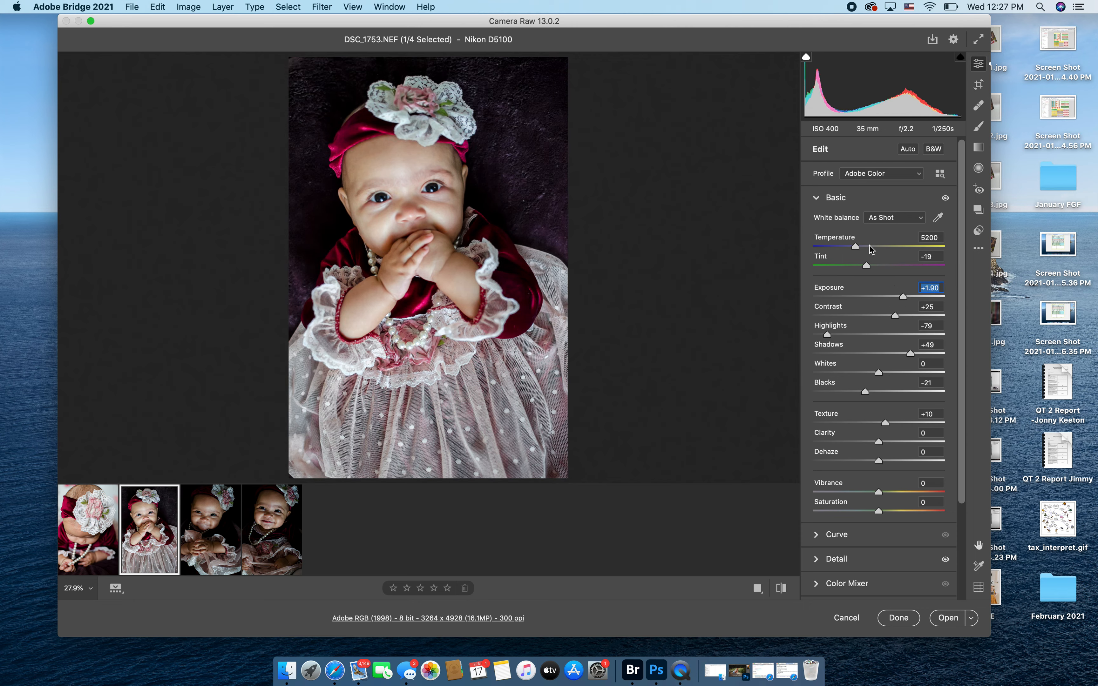
- Warm the white balance of DSC_1753.NEF to Temperature 5800 and Tint -13
left_click_drag(856, 247, 864, 249)
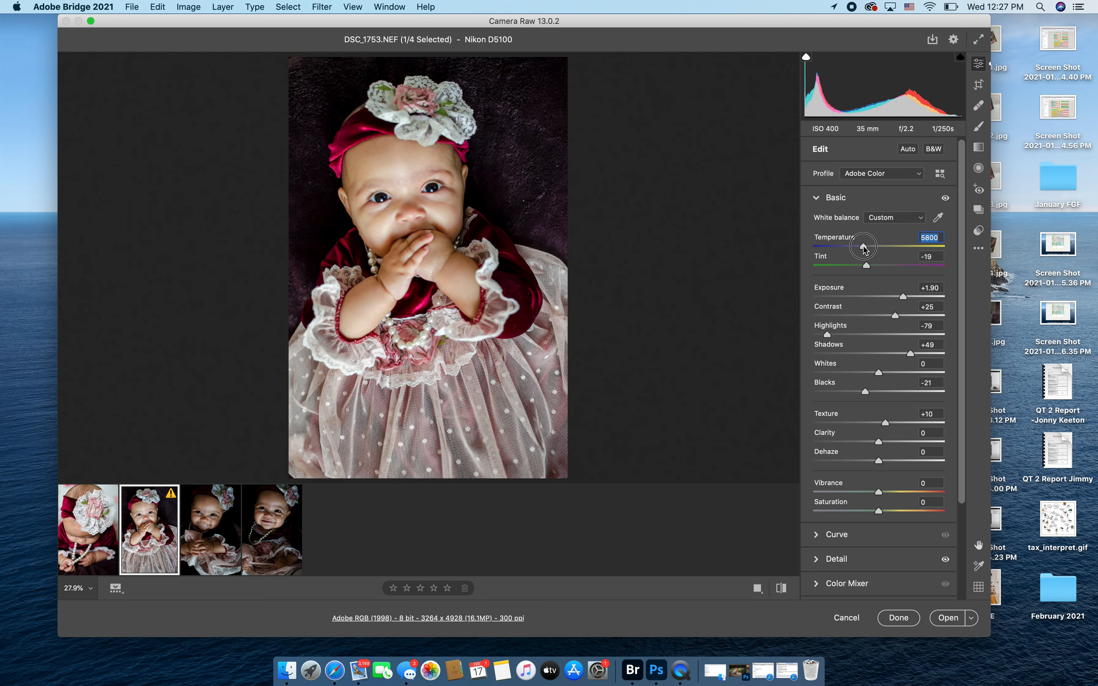
left_click_drag(866, 266, 871, 264)
left_click(428, 188)
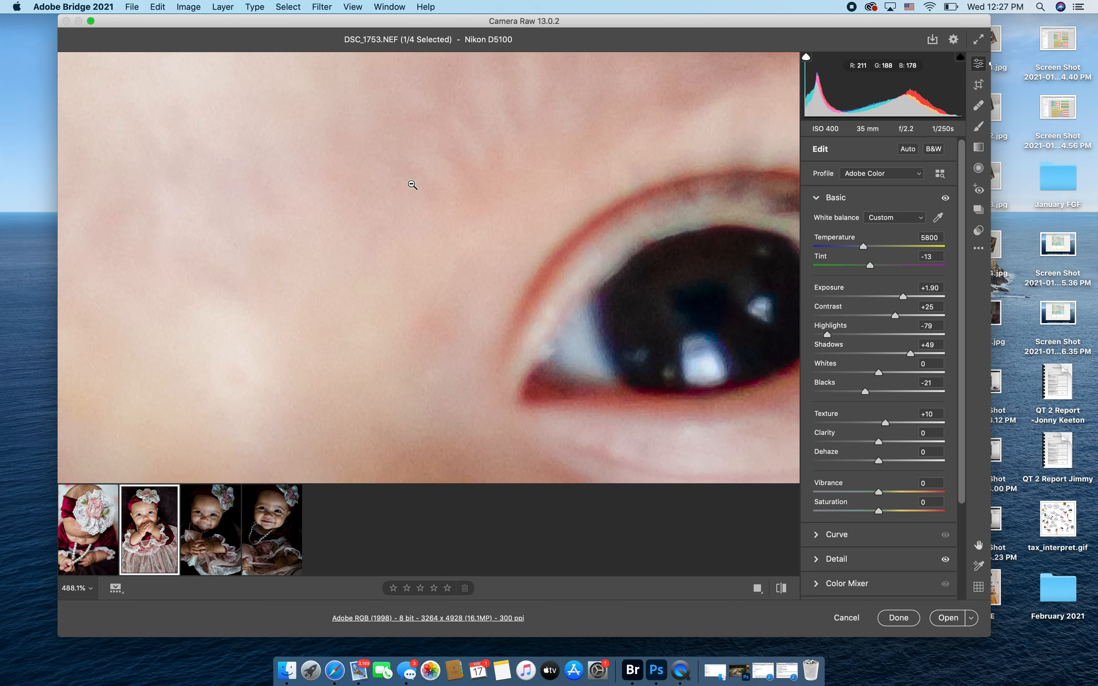
scroll(412, 185, "down", 5)
scroll(412, 184, "left", 3)
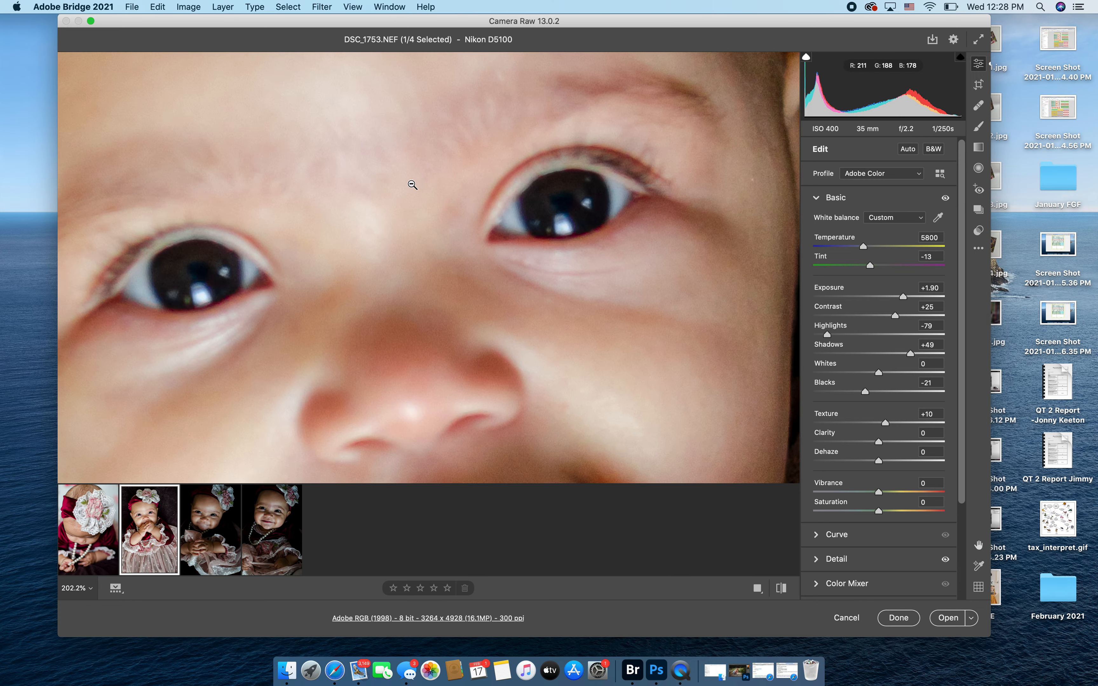
key("super+0")
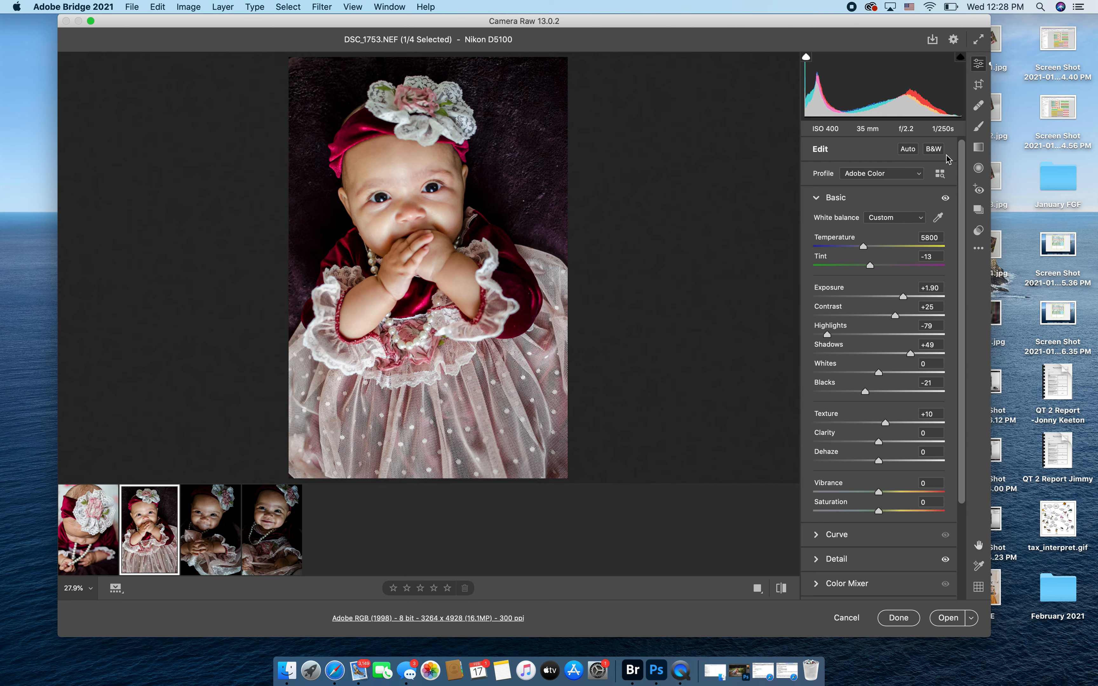
- Reset the adjustment brush's selective edits and set its Exposure to +1.35 and Shadows to +25
left_click(981, 127)
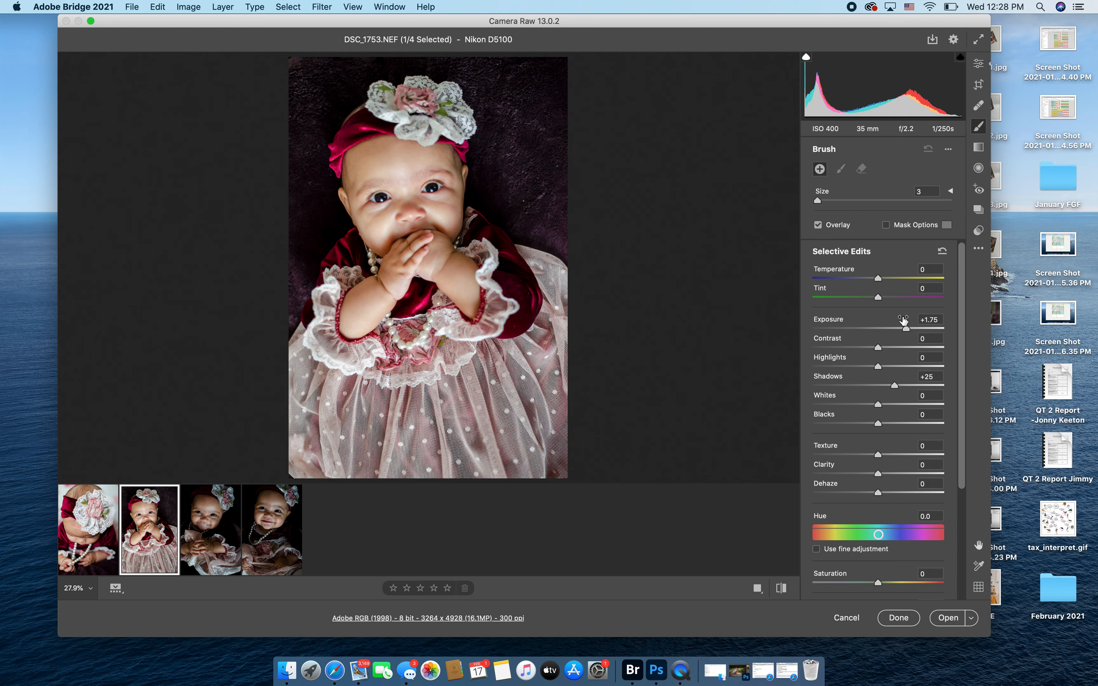
left_click_drag(905, 330, 899, 331)
left_click(943, 252)
left_click(900, 328)
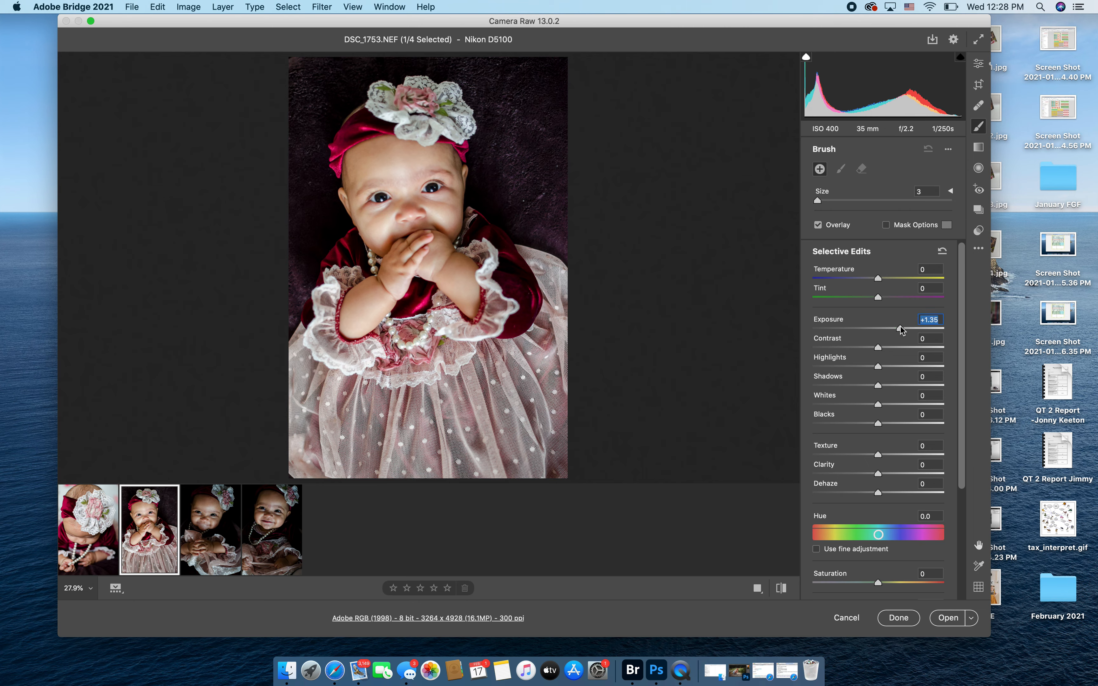
left_click(895, 385)
- Paint over both of the baby's eyes in DSC_1753.NEF with the size 3 adjustment brush, then return to the Edit adjustments
scroll(358, 180, "up", 2)
scroll(358, 179, "up", 4)
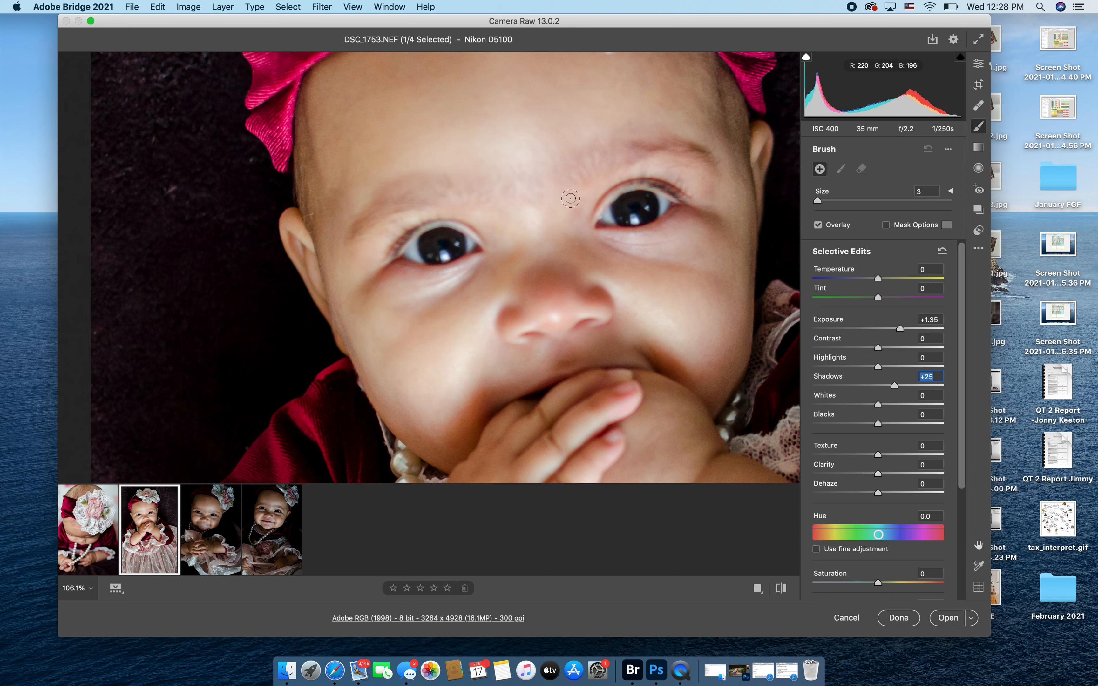
left_click(634, 209)
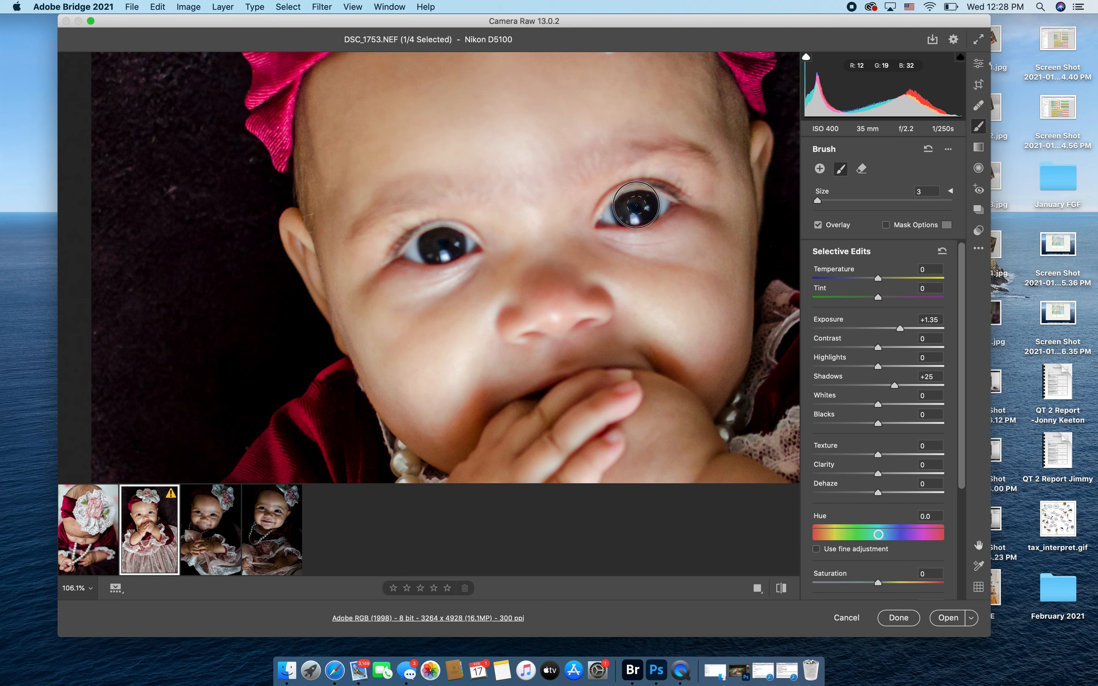
mouse_move(643, 218)
left_mouse_down()
mouse_move(653, 195)
mouse_move(611, 214)
mouse_move(626, 227)
mouse_move(641, 211)
left_mouse_up()
mouse_move(456, 244)
left_mouse_down()
mouse_move(439, 254)
mouse_move(455, 247)
mouse_move(434, 242)
mouse_move(433, 256)
mouse_move(455, 246)
left_mouse_up()
scroll(454, 245, "down", 10)
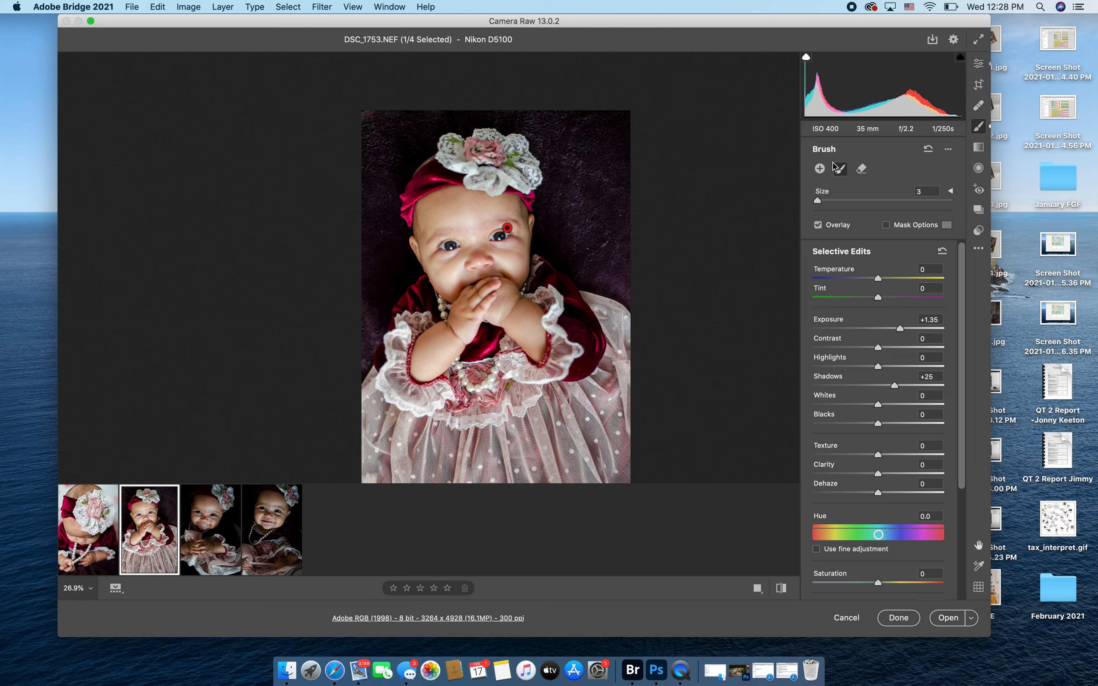
left_click(979, 64)
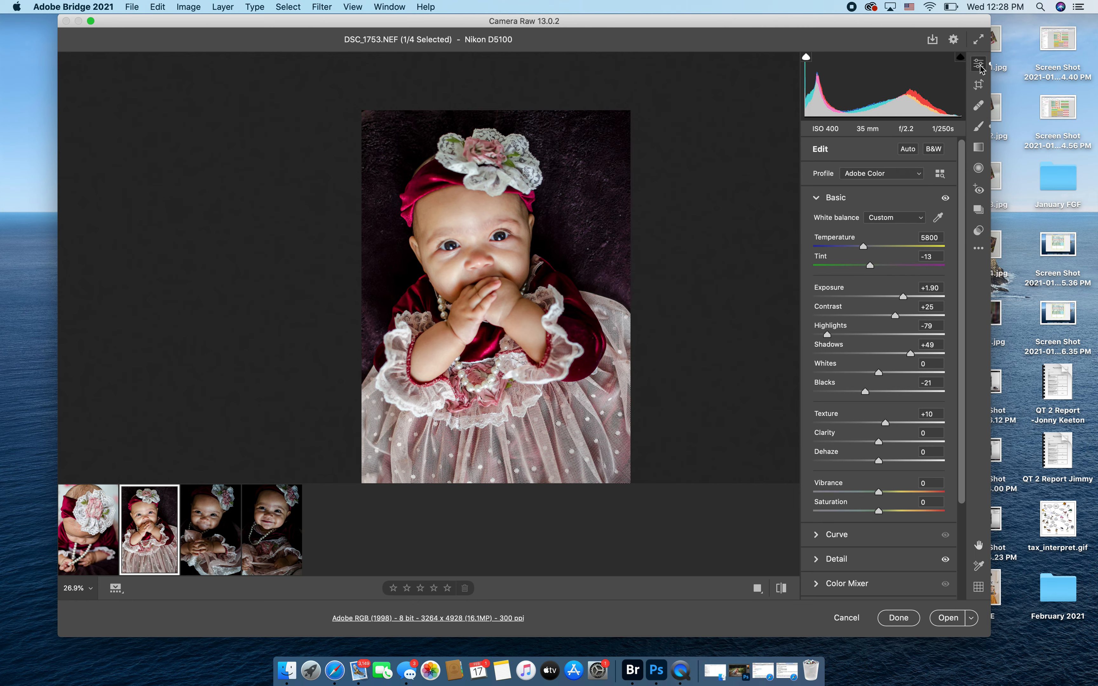
- Synchronize the settings of DSC_1753.NEF to the last two photos with the Default subset
left_click(265, 552, "shift")
right_click(266, 553)
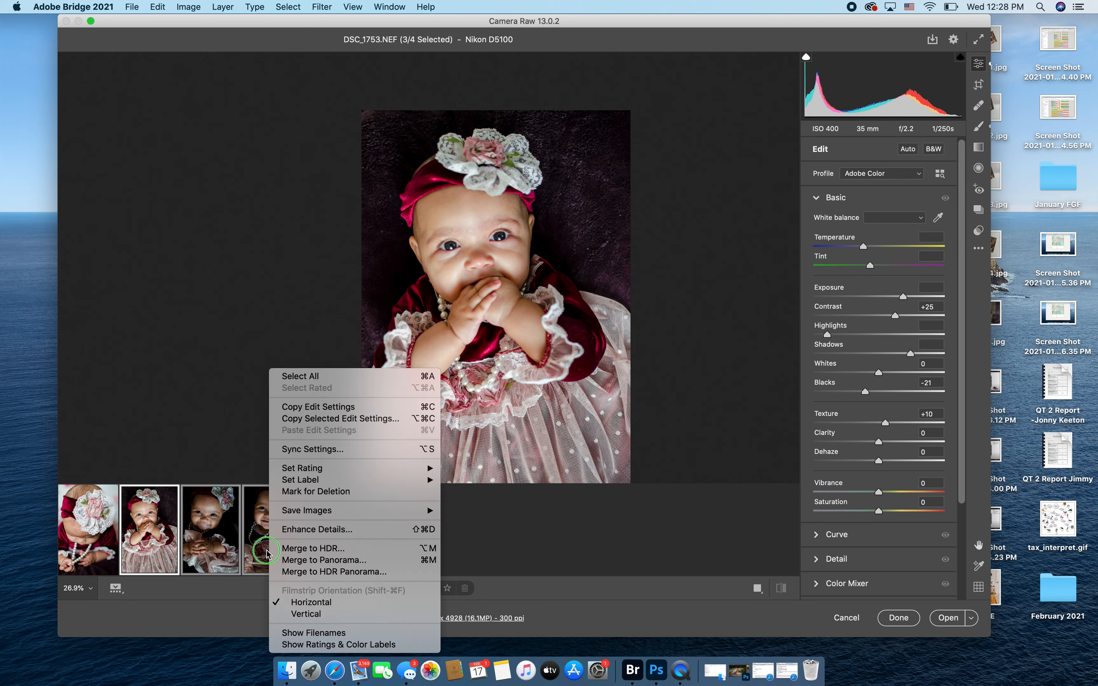
left_click(310, 450)
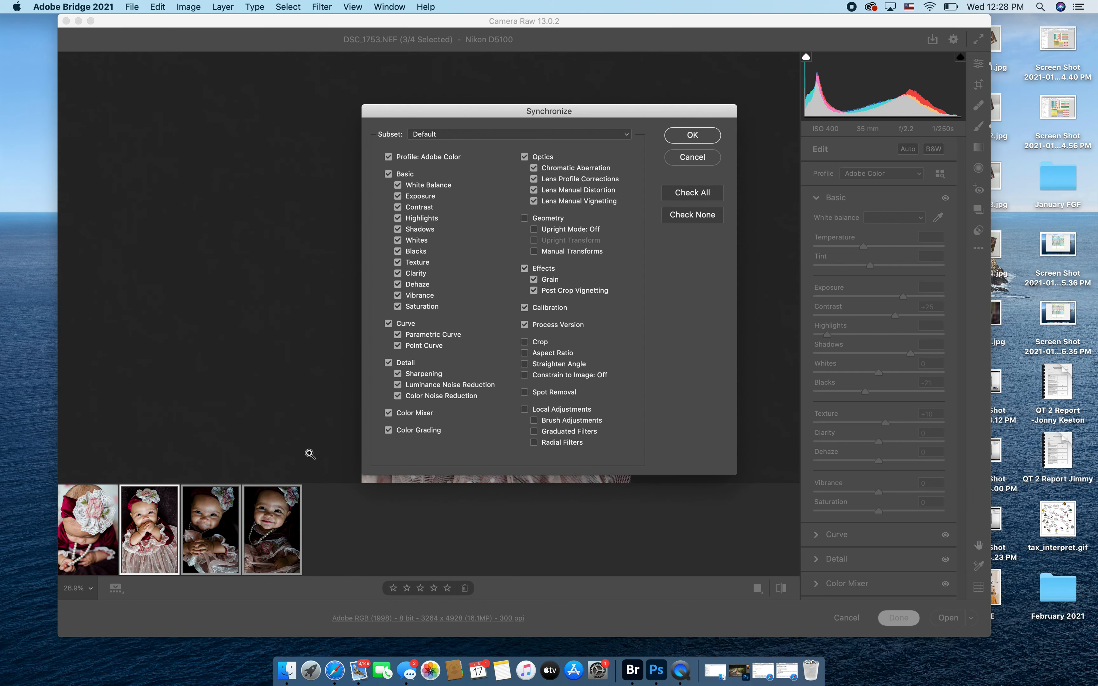
key("Return")
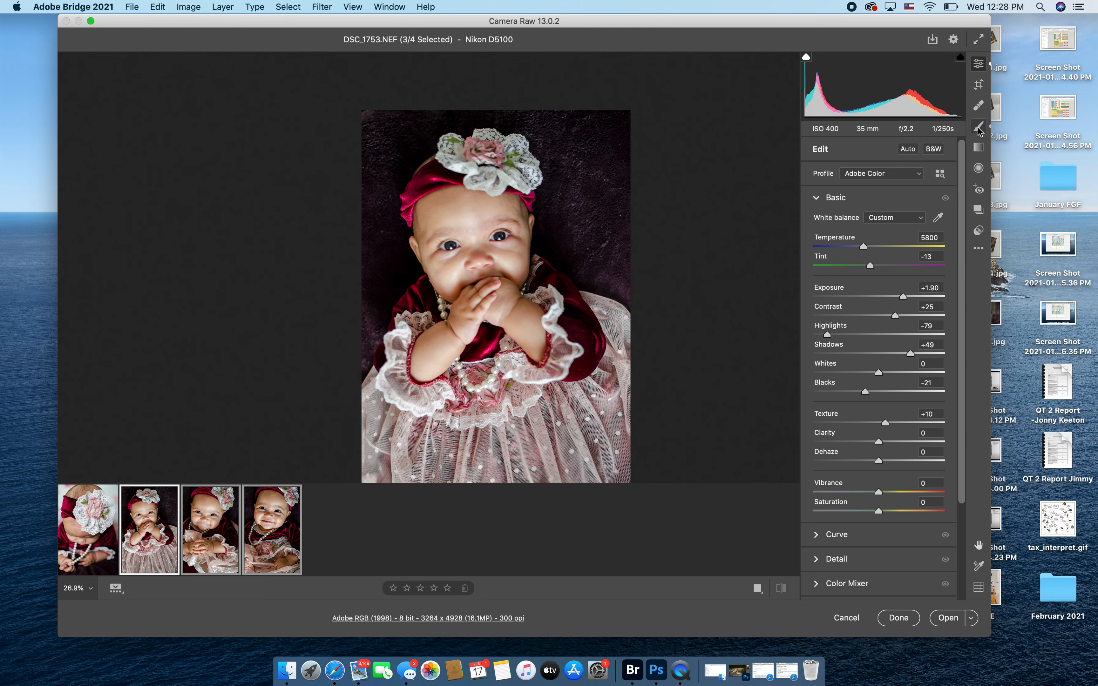
- Brighten both eyes in DSC_1771.NEF with the adjustment brush at size 3, Exposure +1.35 and Shadows +25
left_click(205, 527)
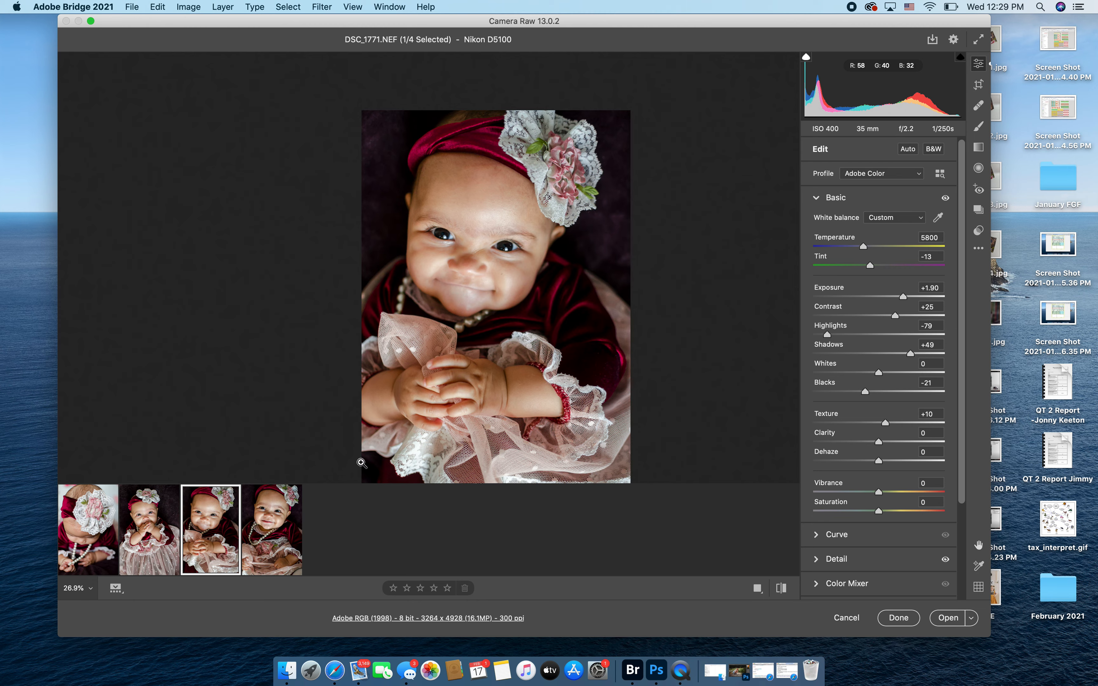
left_click(279, 538)
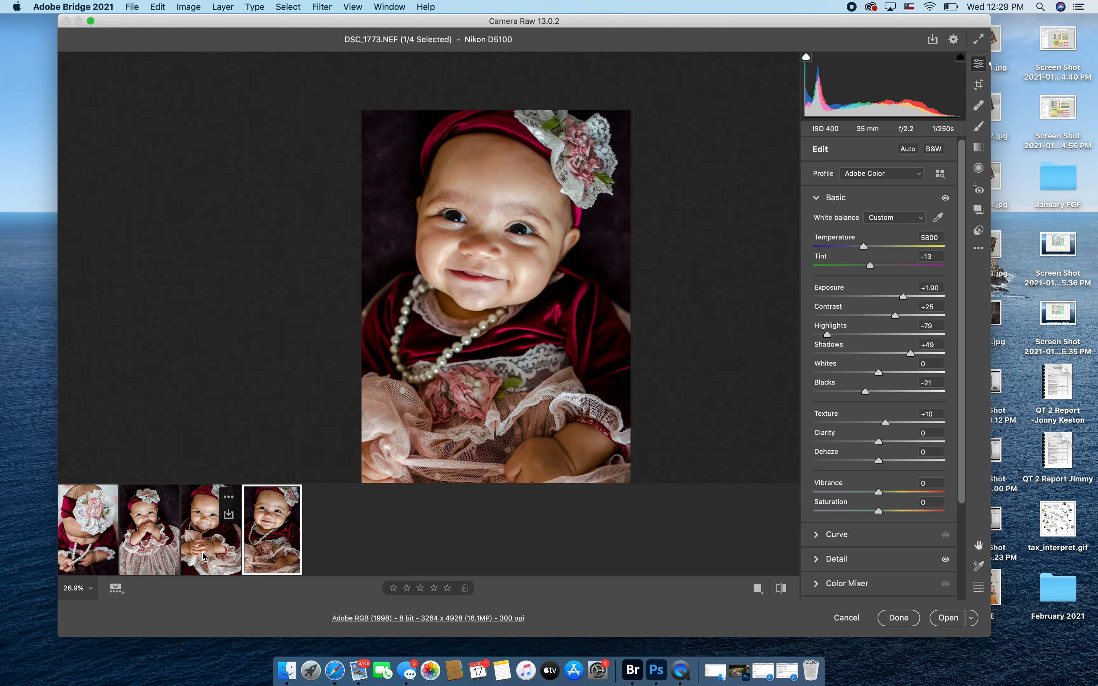
left_click(202, 557)
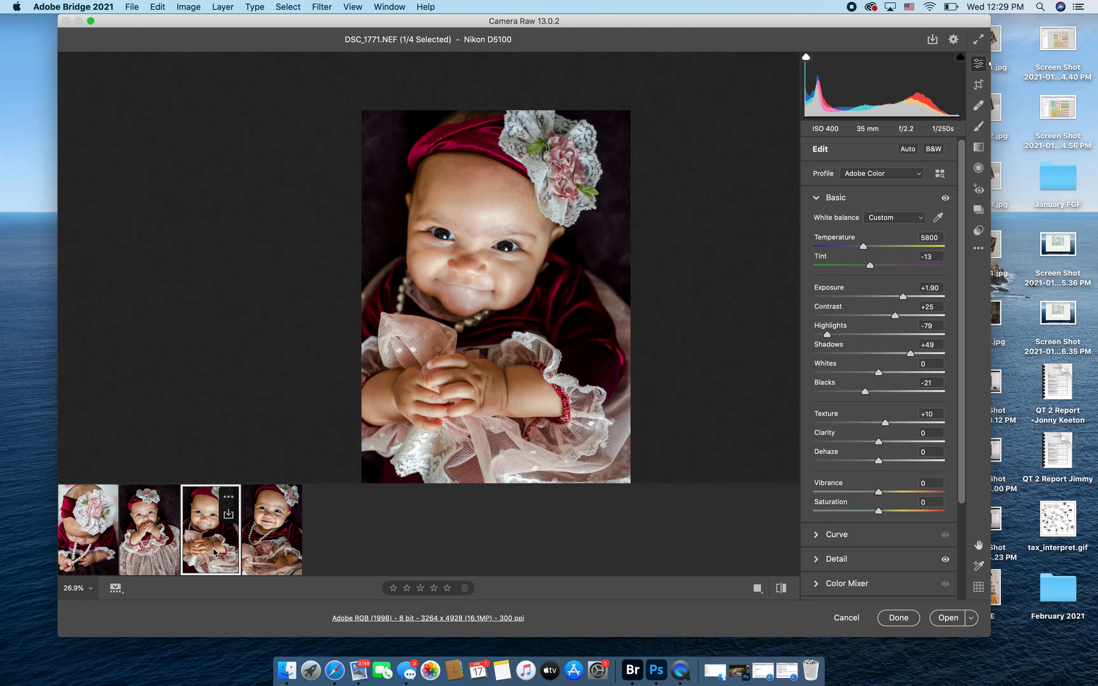
left_click(462, 237)
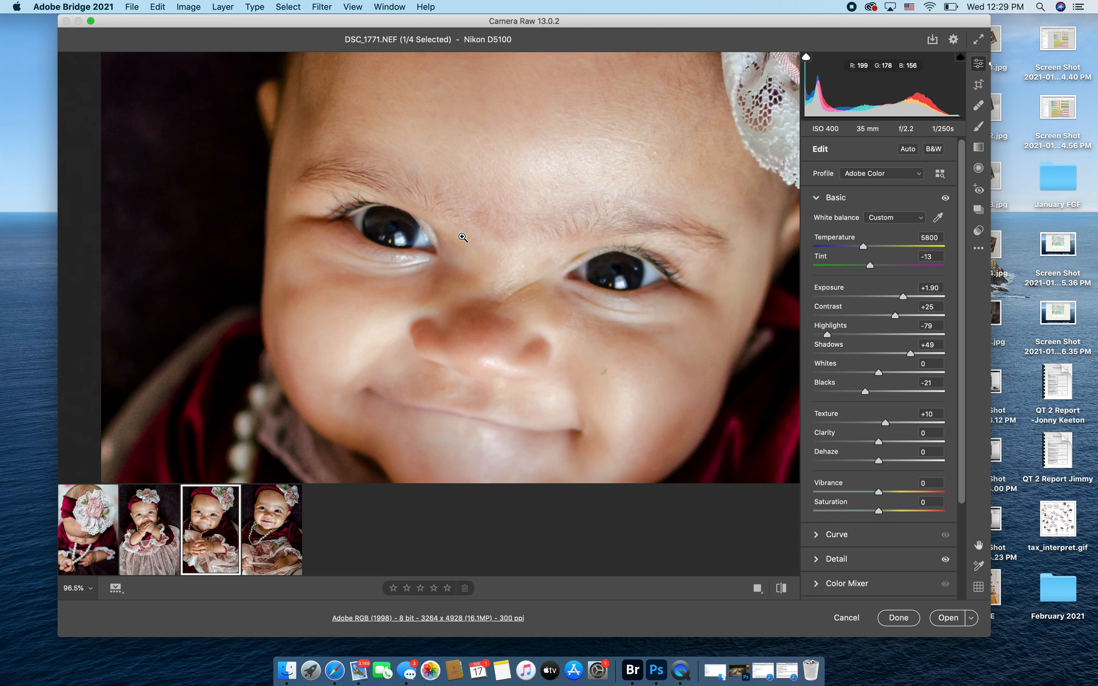
left_click(981, 128)
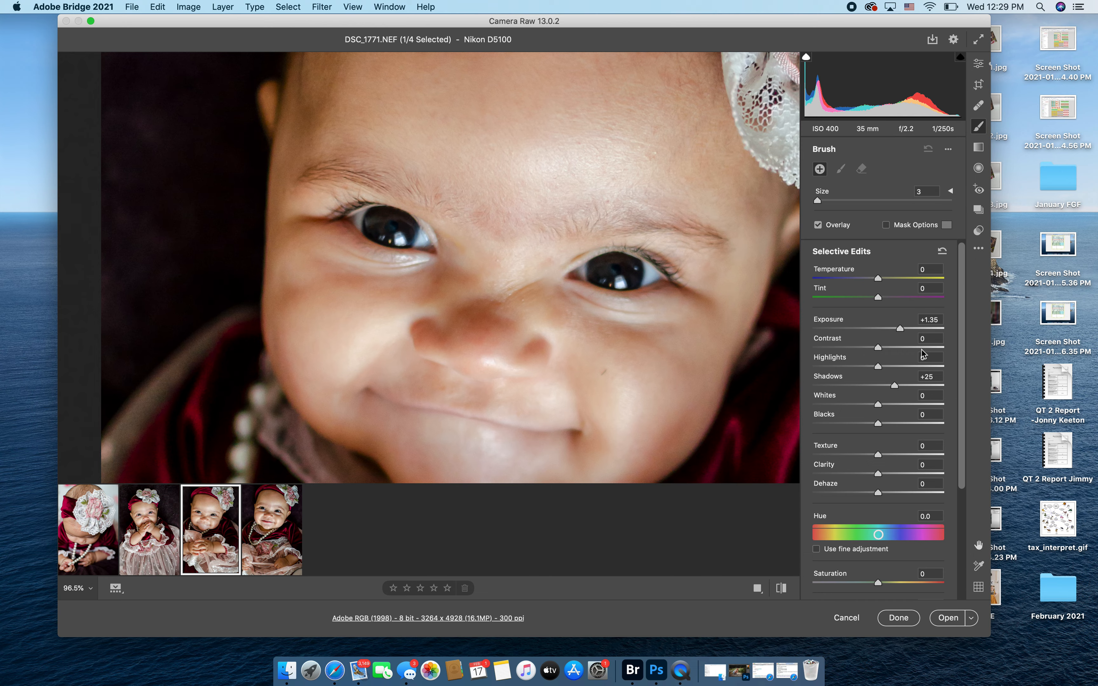
mouse_move(603, 272)
left_mouse_down()
mouse_move(623, 264)
mouse_move(616, 280)
mouse_move(603, 276)
mouse_move(625, 277)
left_mouse_up()
mouse_move(421, 240)
left_mouse_down()
mouse_move(391, 221)
mouse_move(372, 232)
mouse_move(409, 235)
mouse_move(380, 219)
left_mouse_up()
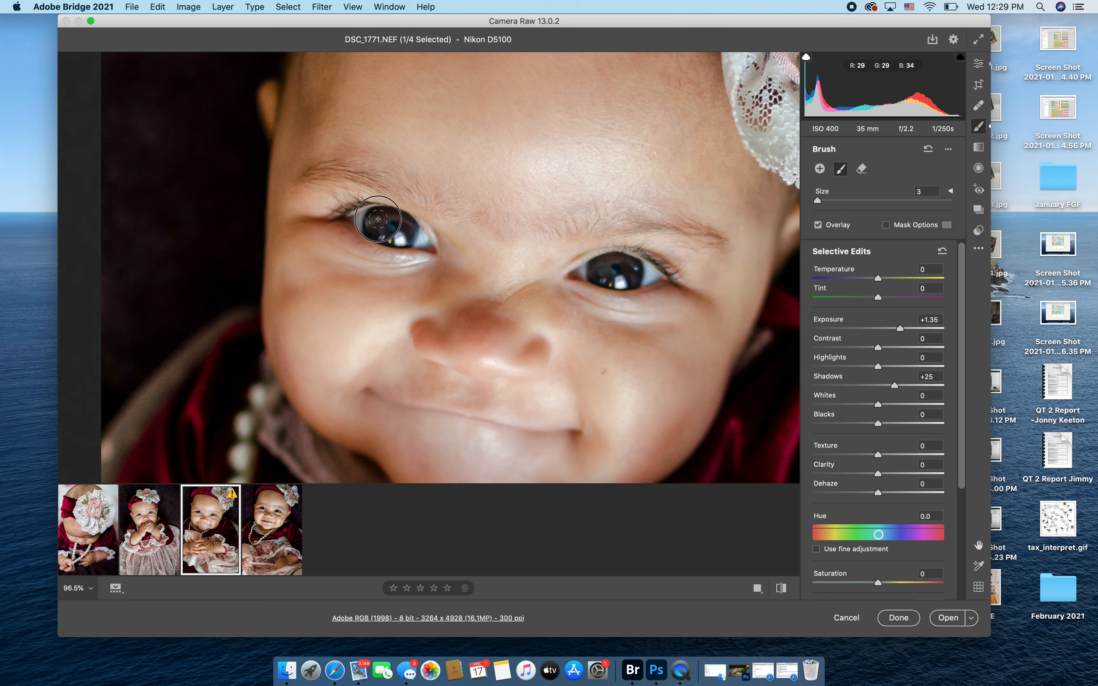
- Brighten both eyes in DSC_1773.NEF with the same adjustment brush settings and return to the Edit adjustments
left_click(276, 531)
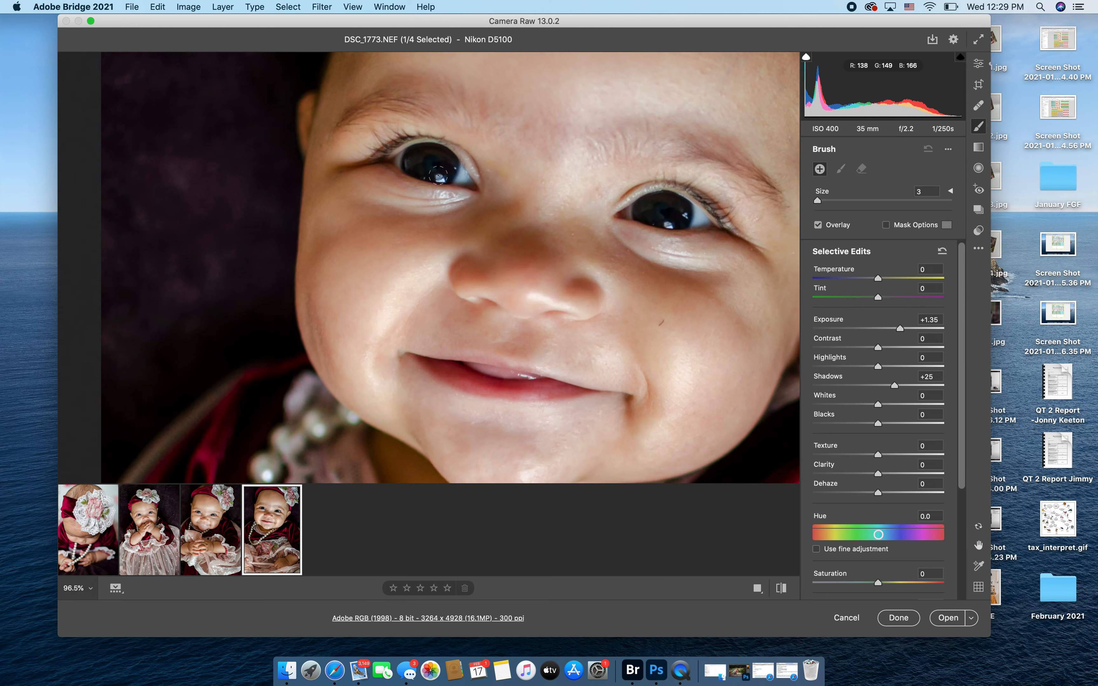
mouse_move(439, 174)
left_mouse_down()
mouse_move(414, 159)
mouse_move(443, 162)
mouse_move(436, 172)
mouse_move(417, 165)
mouse_move(448, 160)
left_mouse_up()
mouse_move(643, 214)
left_mouse_down()
mouse_move(683, 213)
mouse_move(646, 215)
left_mouse_up()
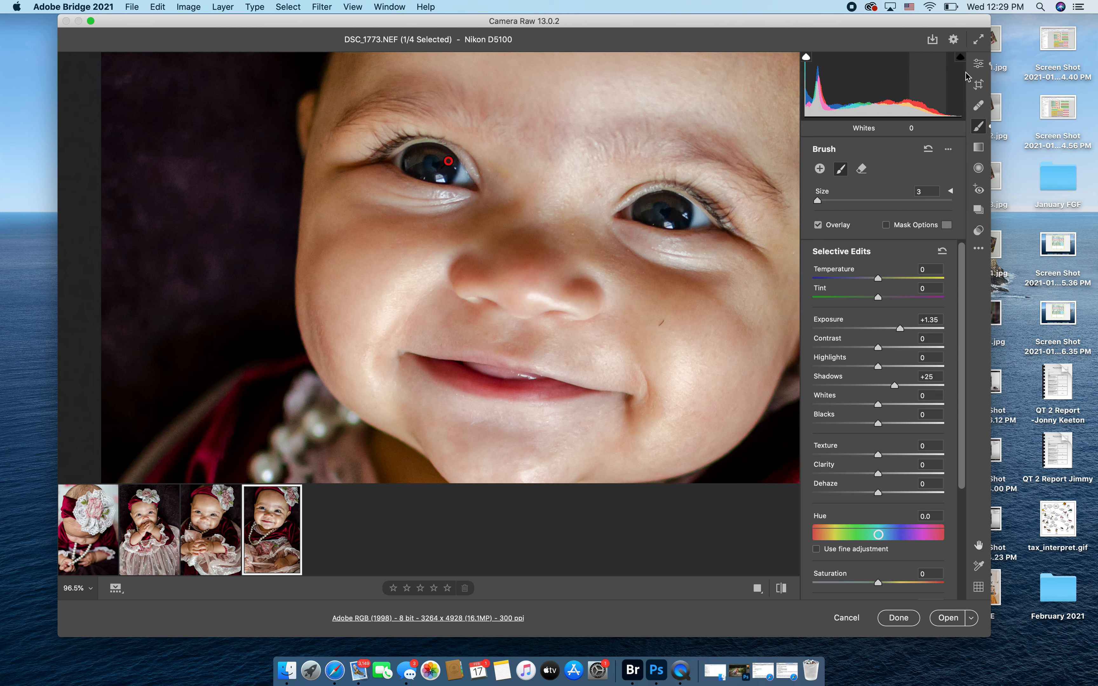
left_click(979, 66)
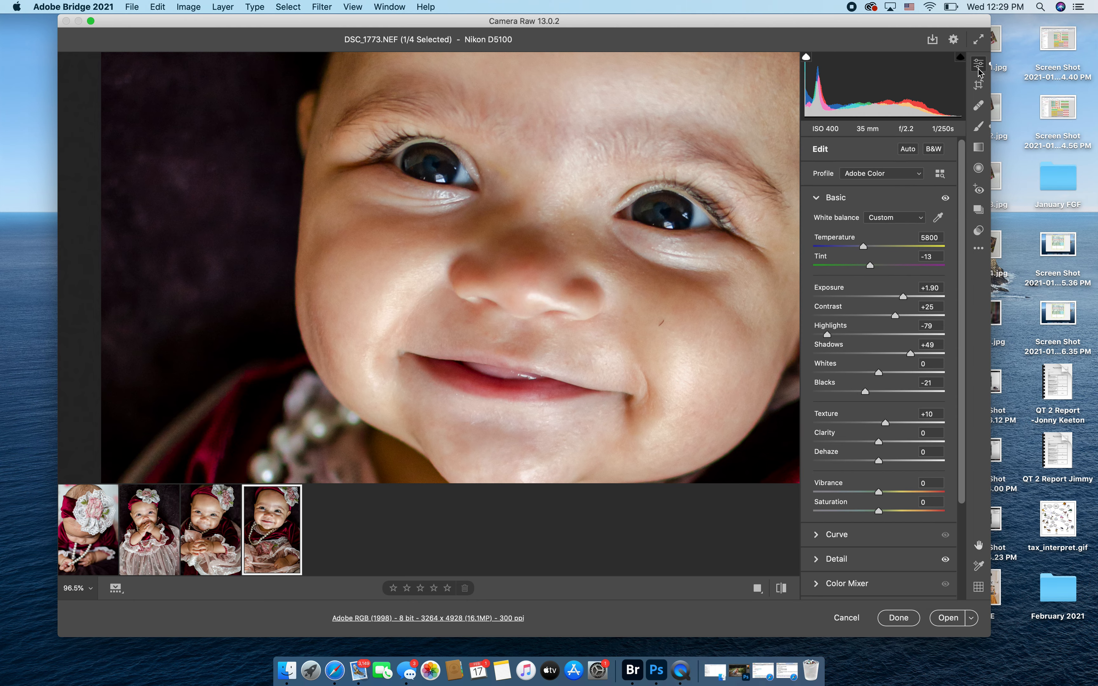
- Return to DSC_1771.NEF and check the brightened eyes in the whole-photo view
left_click(223, 560)
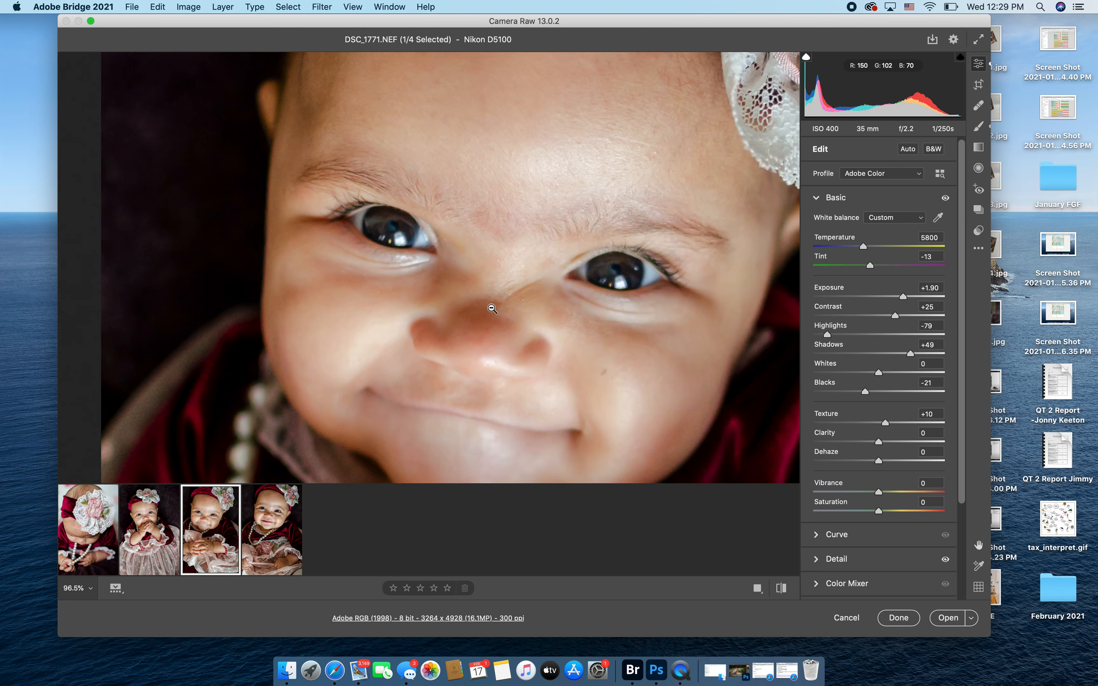
left_click(493, 307)
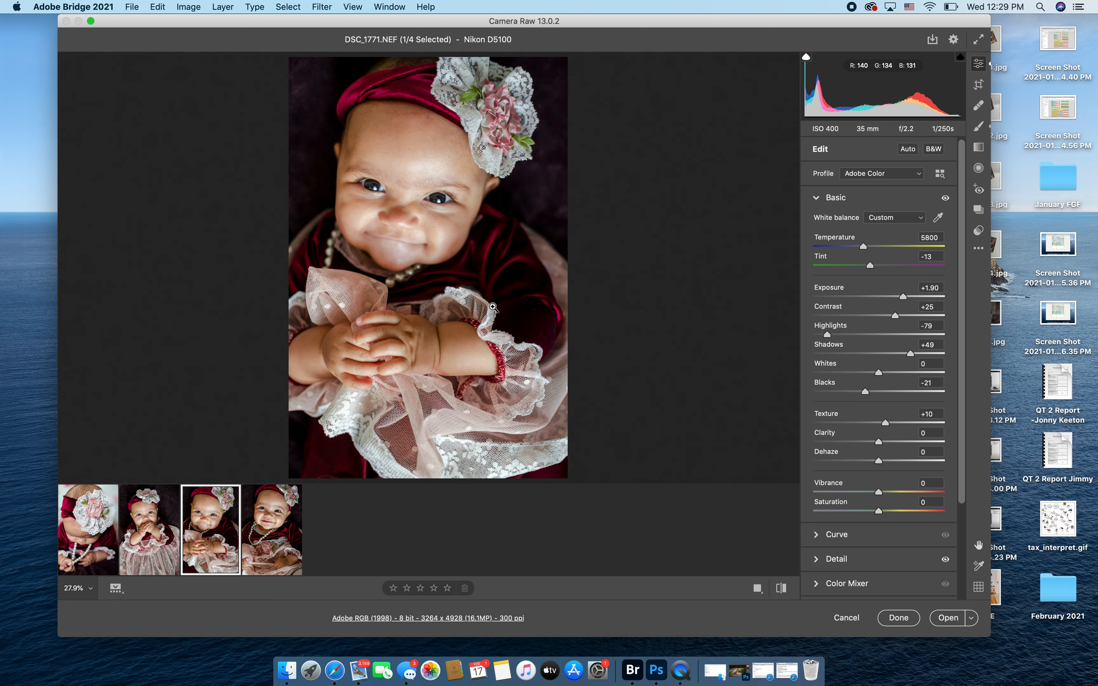
scroll(493, 307, "down", 4)
scroll(493, 308, "up", 2)
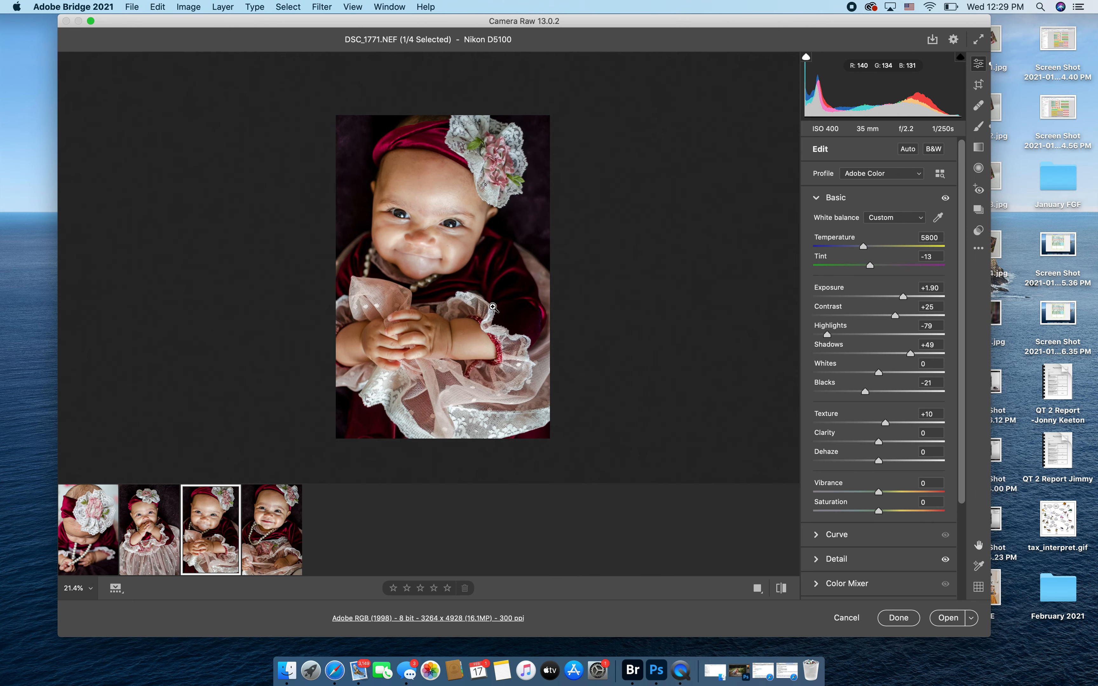
- Compare the edited photos DSC_1771.NEF and DSC_1773.NEF with each other in the whole-photo view
left_click(287, 504)
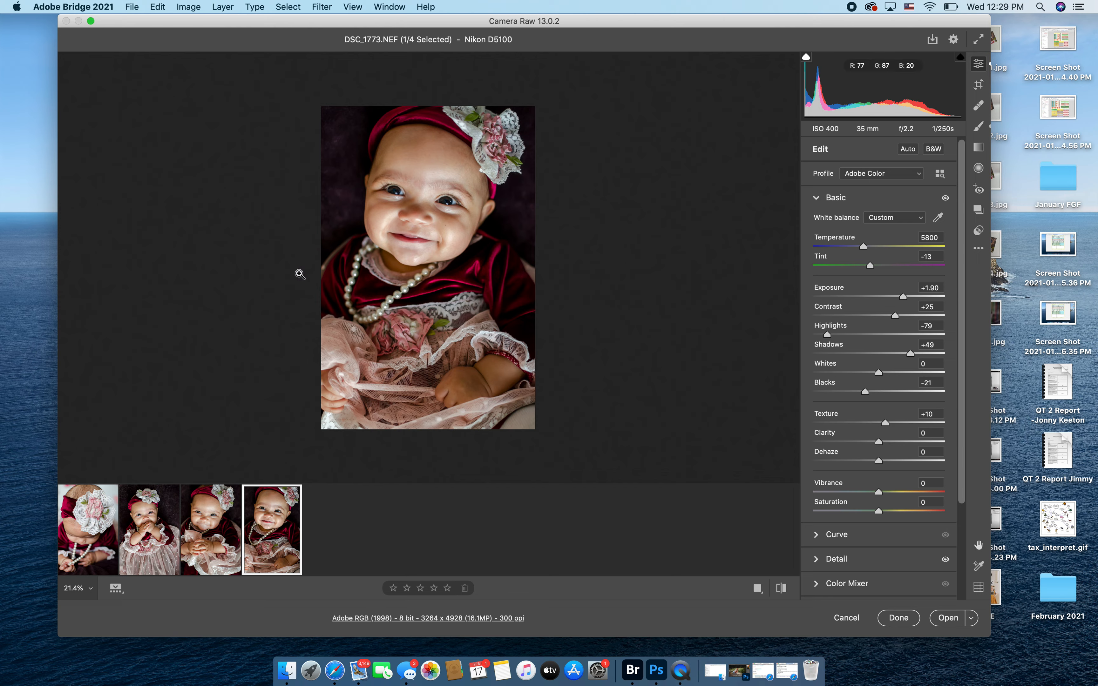
left_click(198, 544)
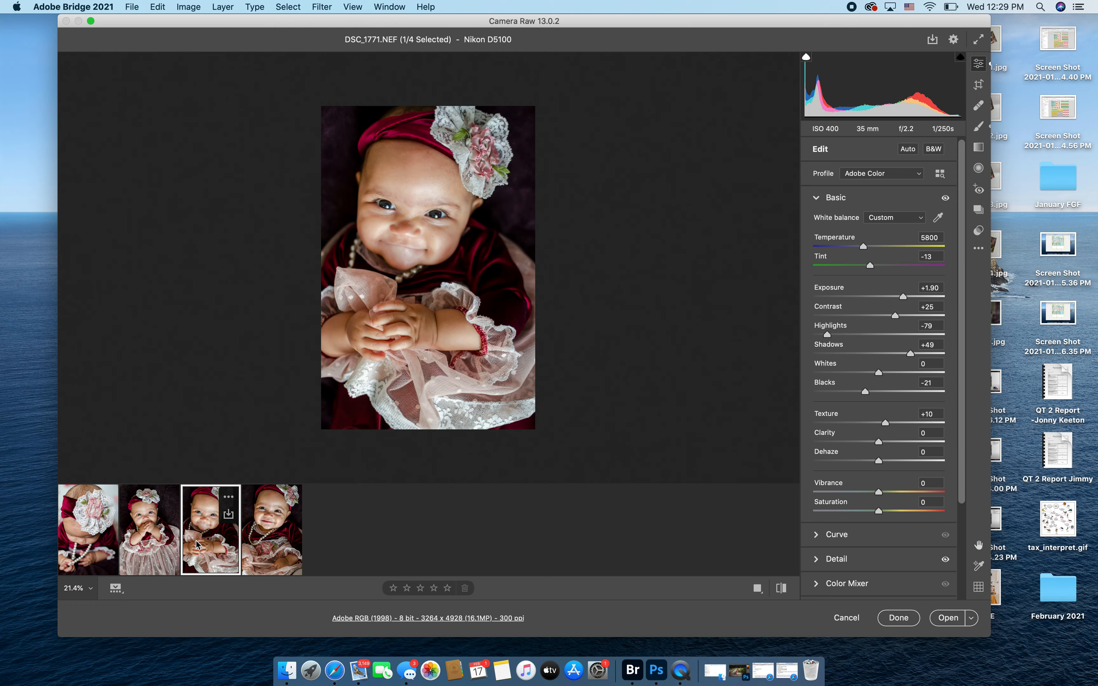
left_click(258, 550)
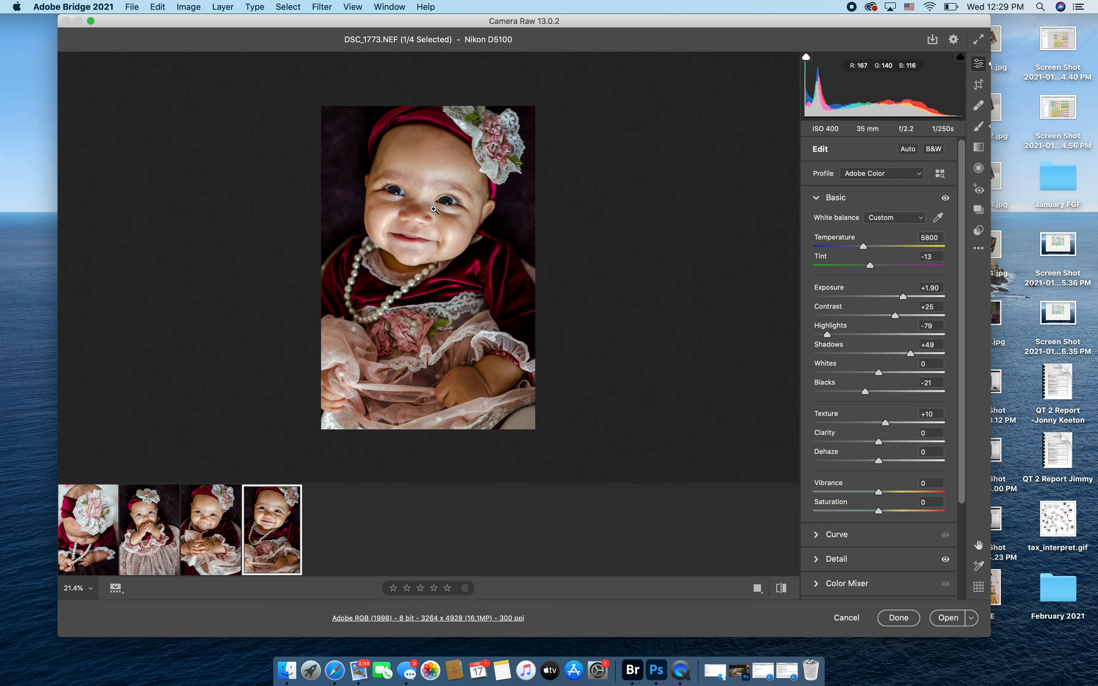
left_click_drag(410, 201, 405, 200)
left_click(414, 205)
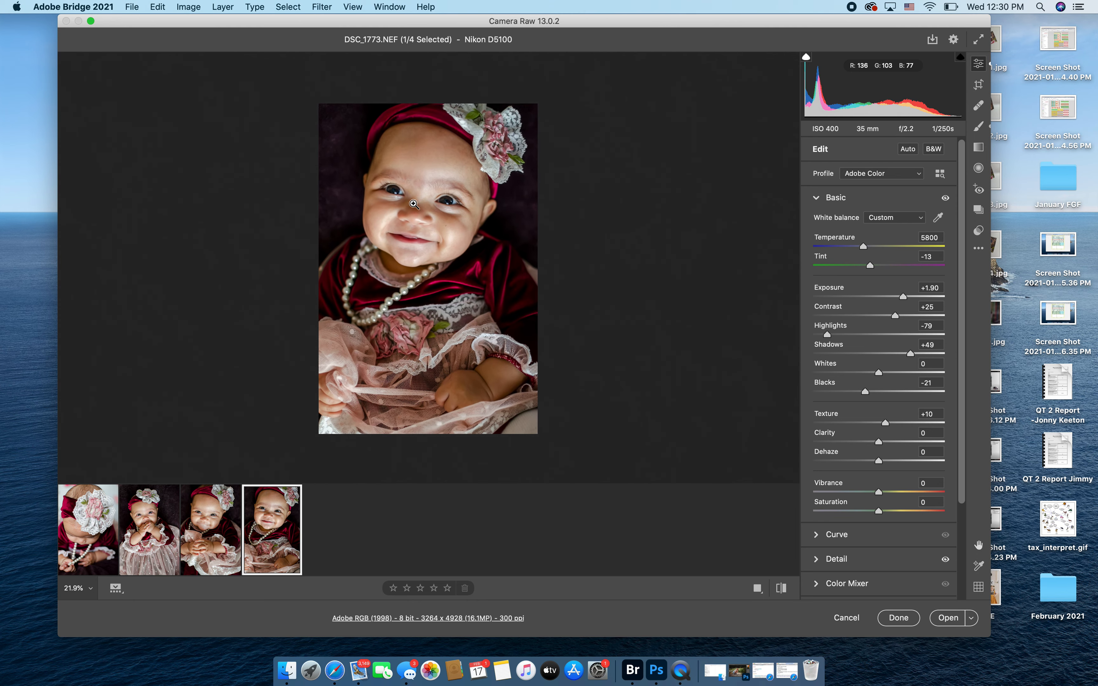
left_click(212, 550)
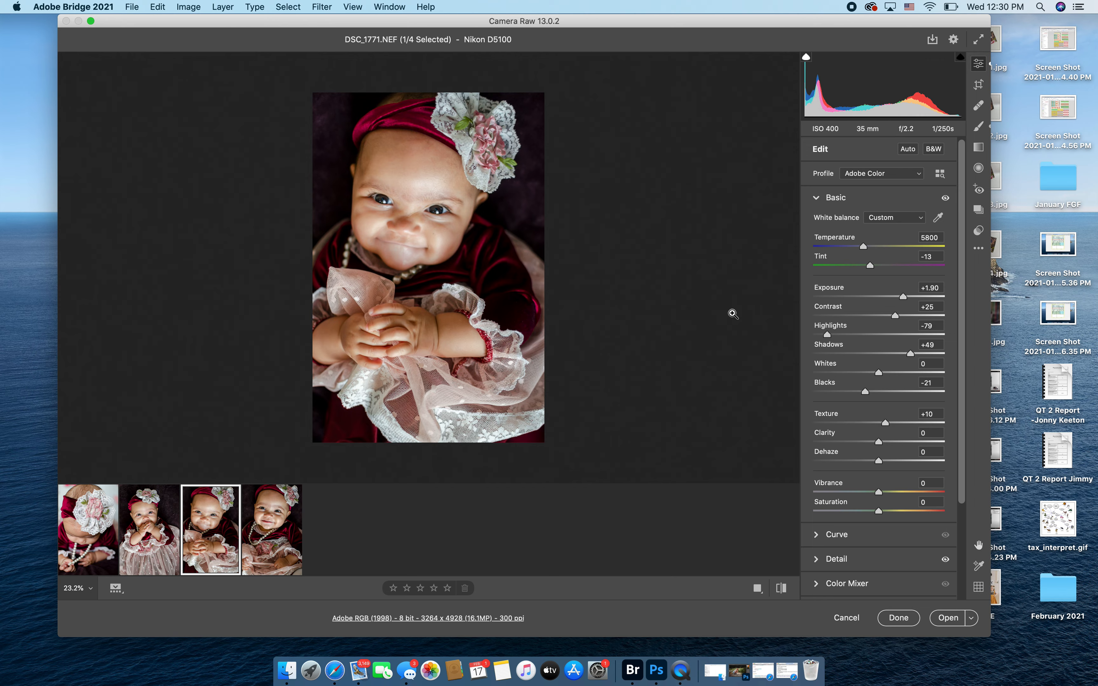
left_click(261, 543)
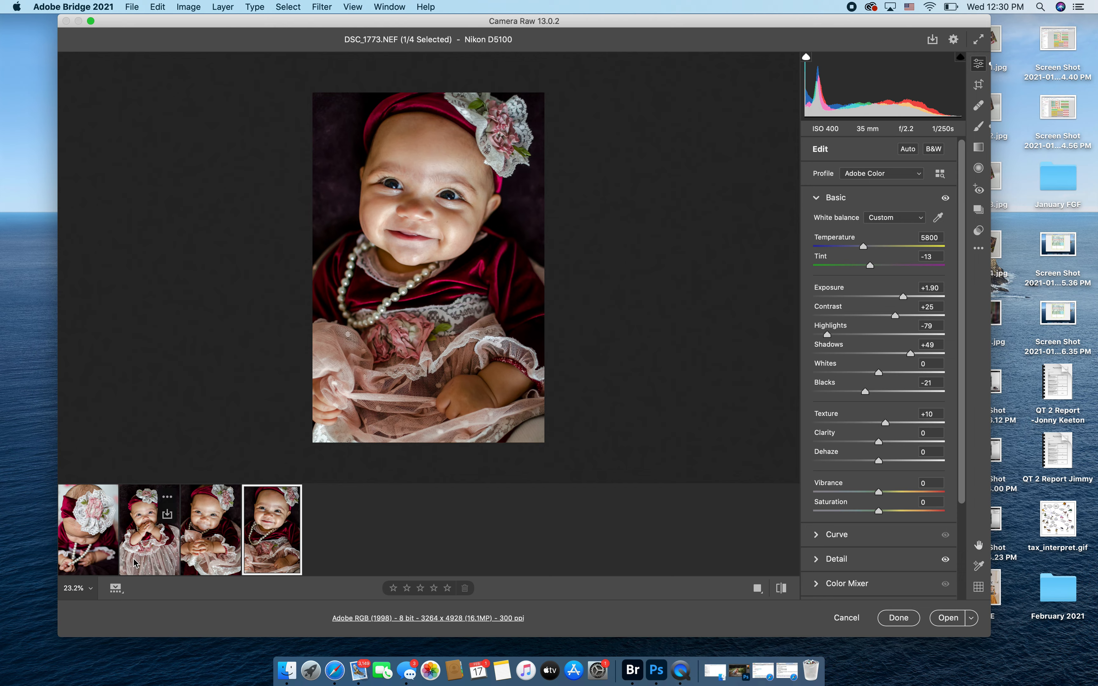
- Select all four photos from DSC_1660.NEF to DSC_1773.NEF and open them in Photoshop as normal images
left_click(77, 556)
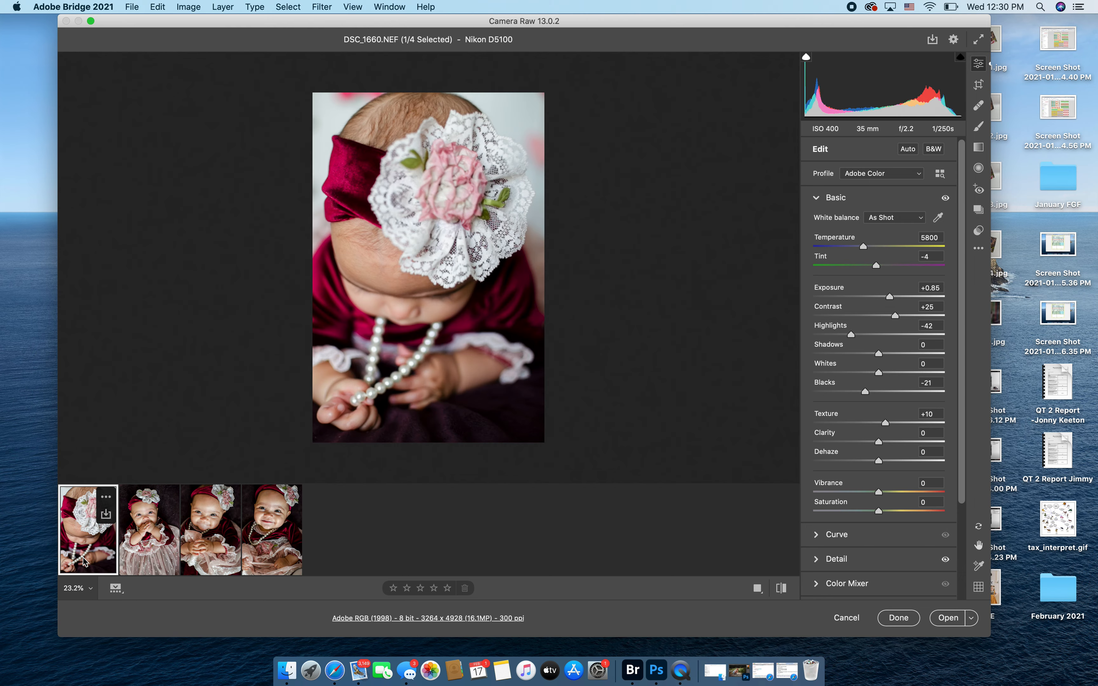
left_click(274, 547, "shift")
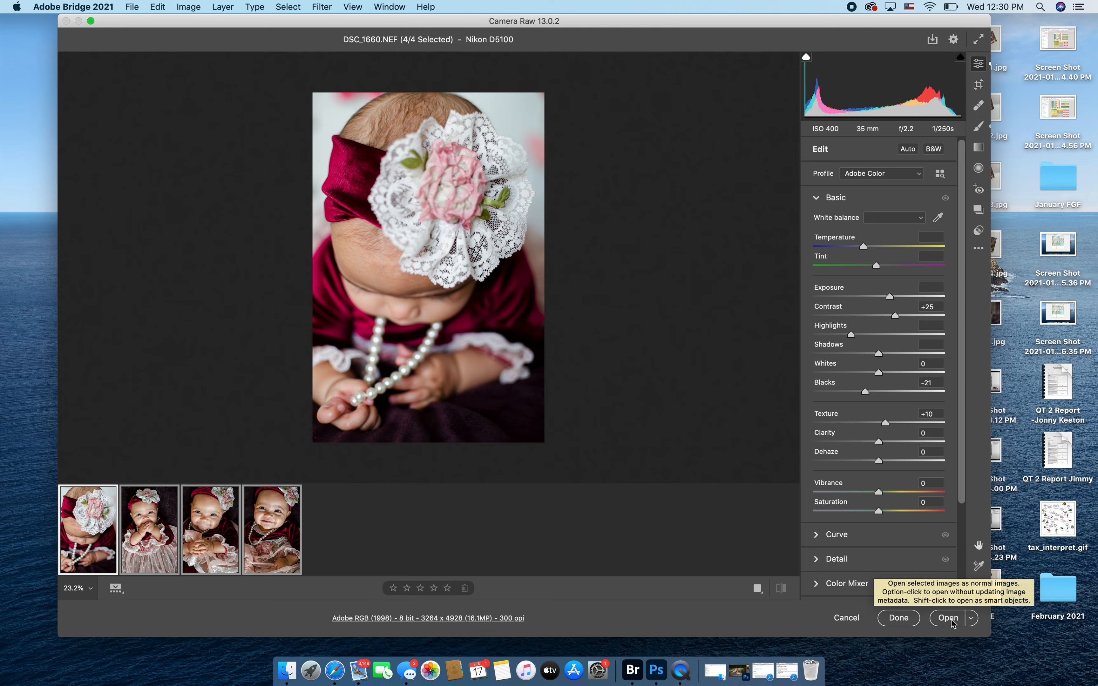
left_click(971, 619)
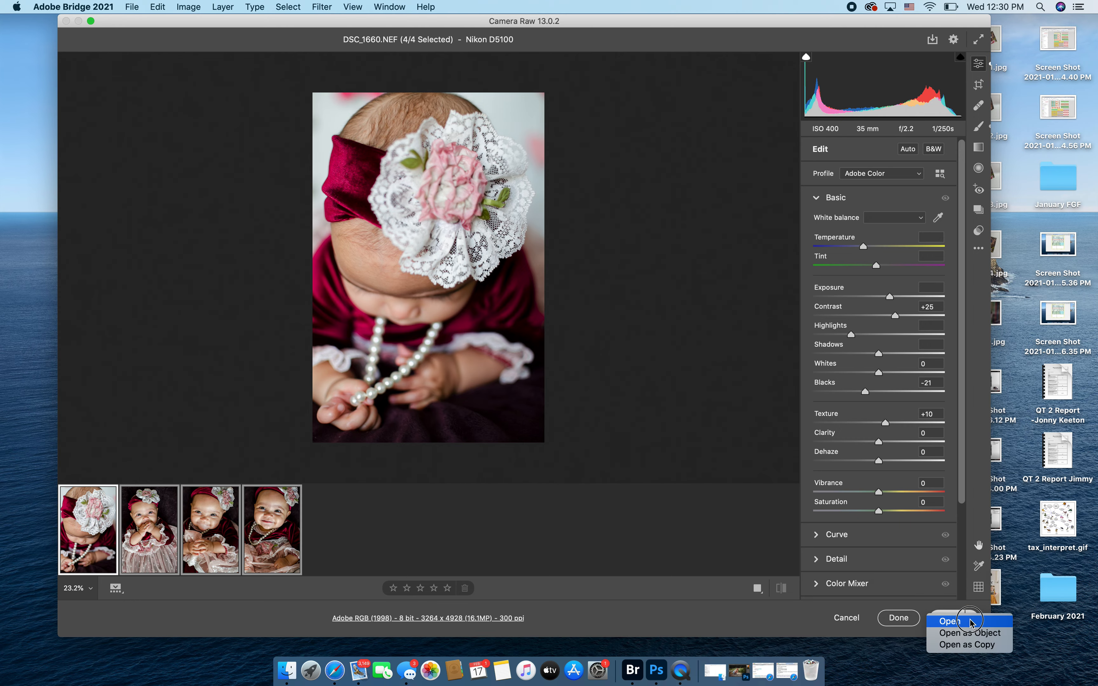
left_click(971, 623)
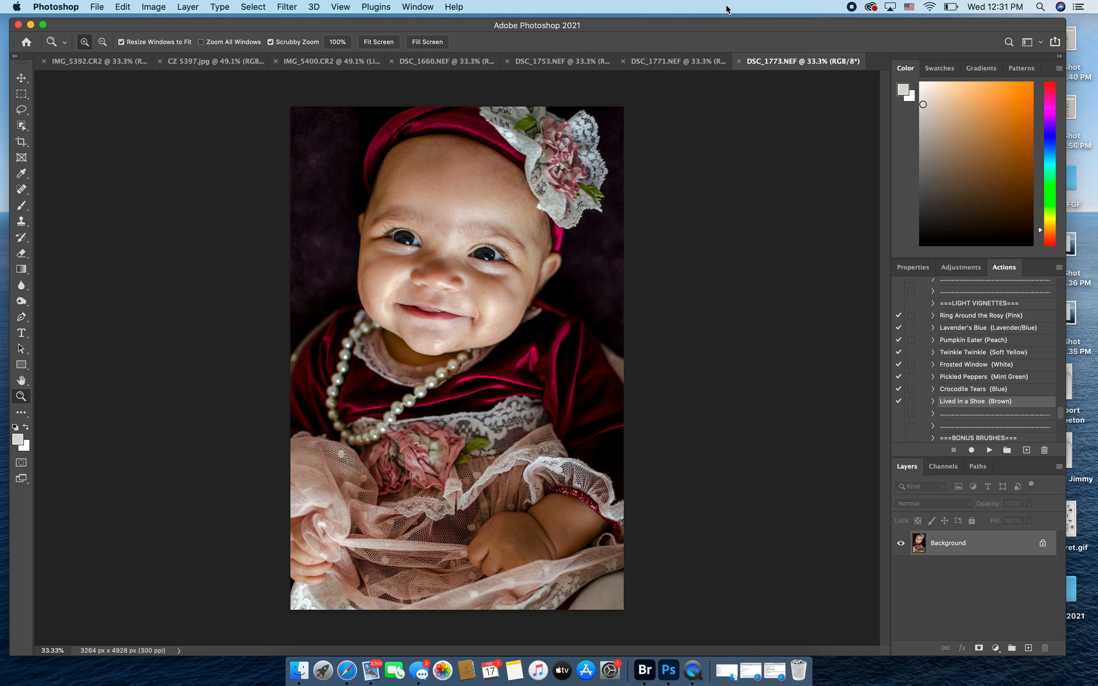
- Run the TOP Timeless Matte action from the TOP Skin & Tone Workflow set on DSC_1660.NEF
left_click(421, 63)
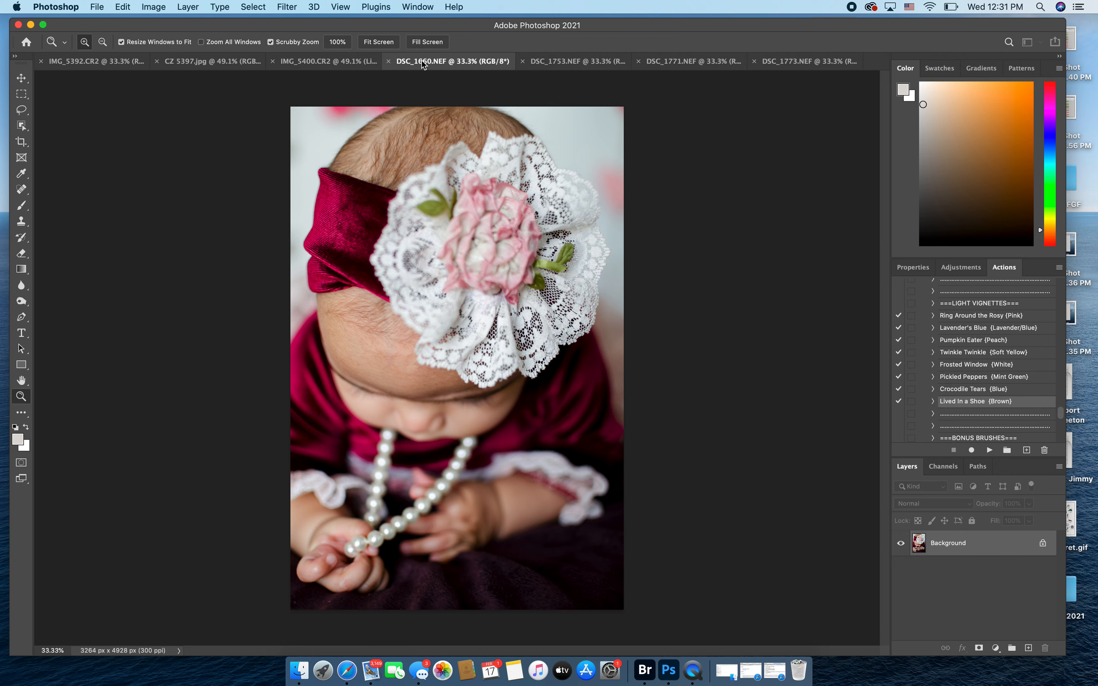
scroll(956, 404, "down", 3)
scroll(957, 407, "up", 15)
scroll(956, 407, "down", 12)
scroll(956, 409, "down", 10)
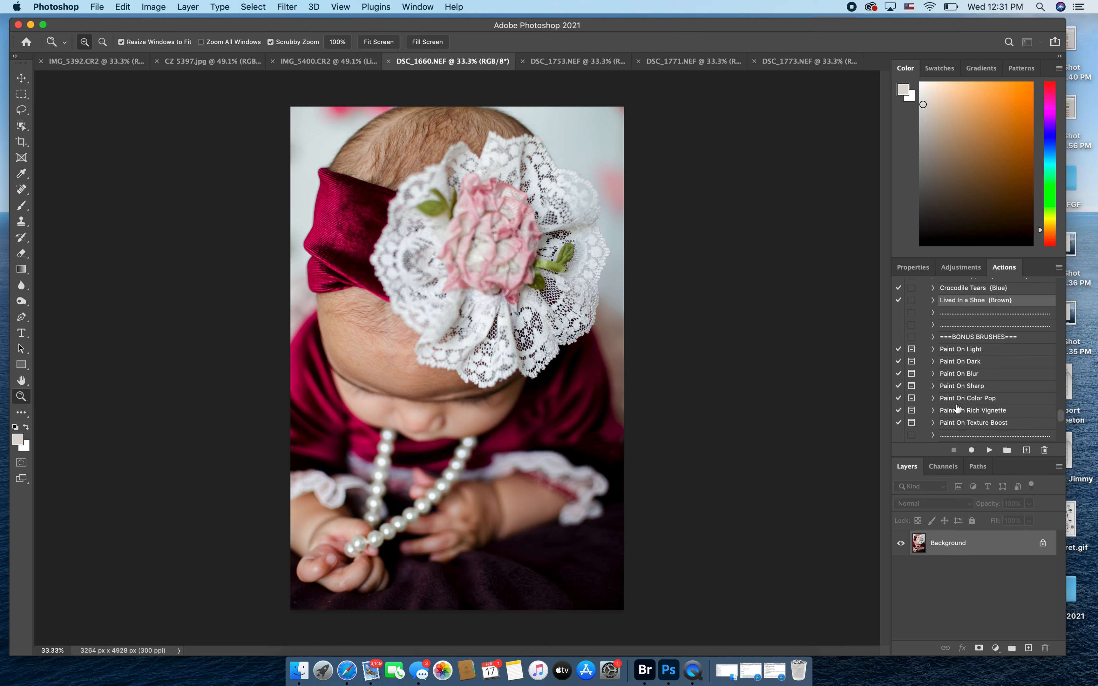
scroll(956, 408, "up", 8)
scroll(956, 368, "up", 8)
scroll(956, 368, "up", 4)
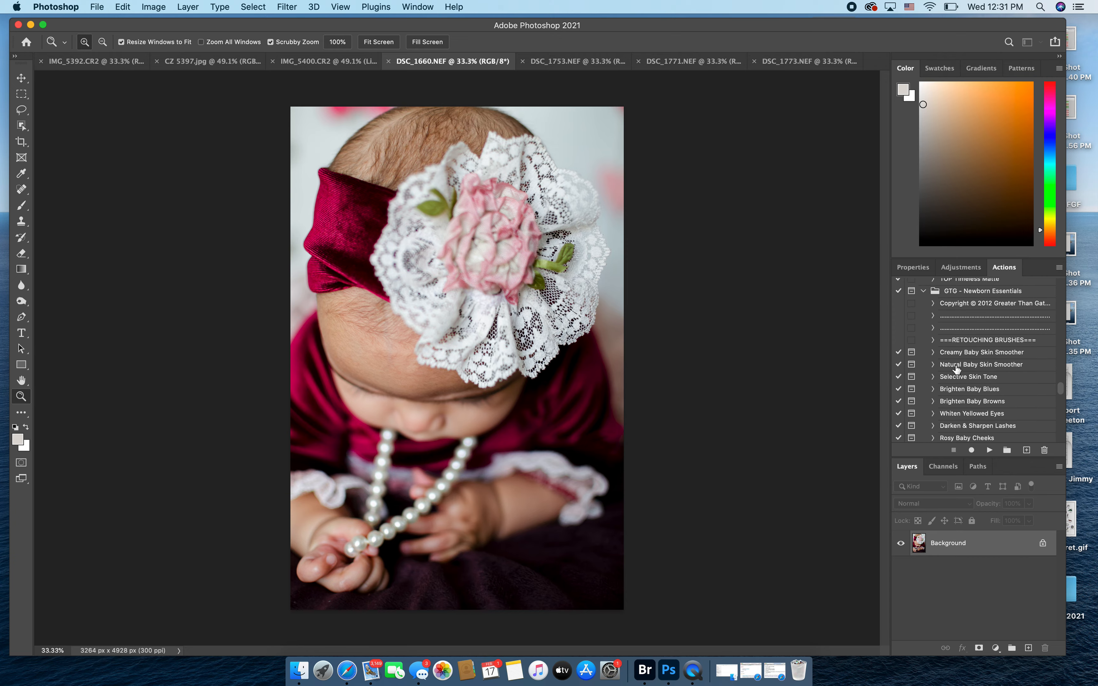
scroll(969, 367, "up", 8)
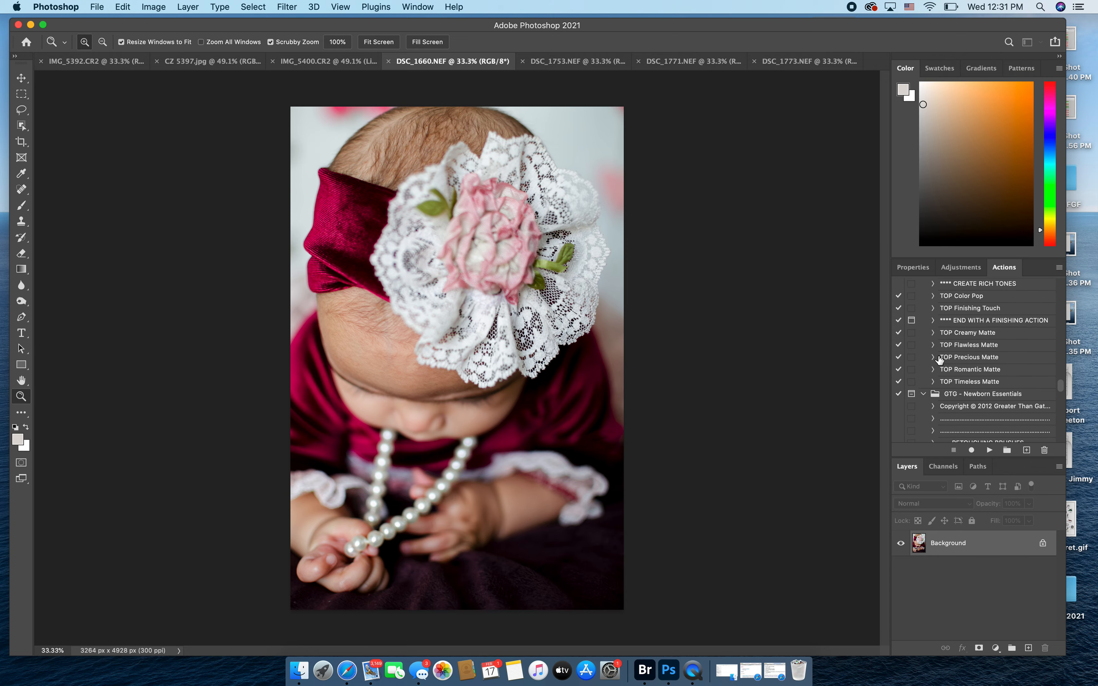
scroll(939, 359, "up", 4)
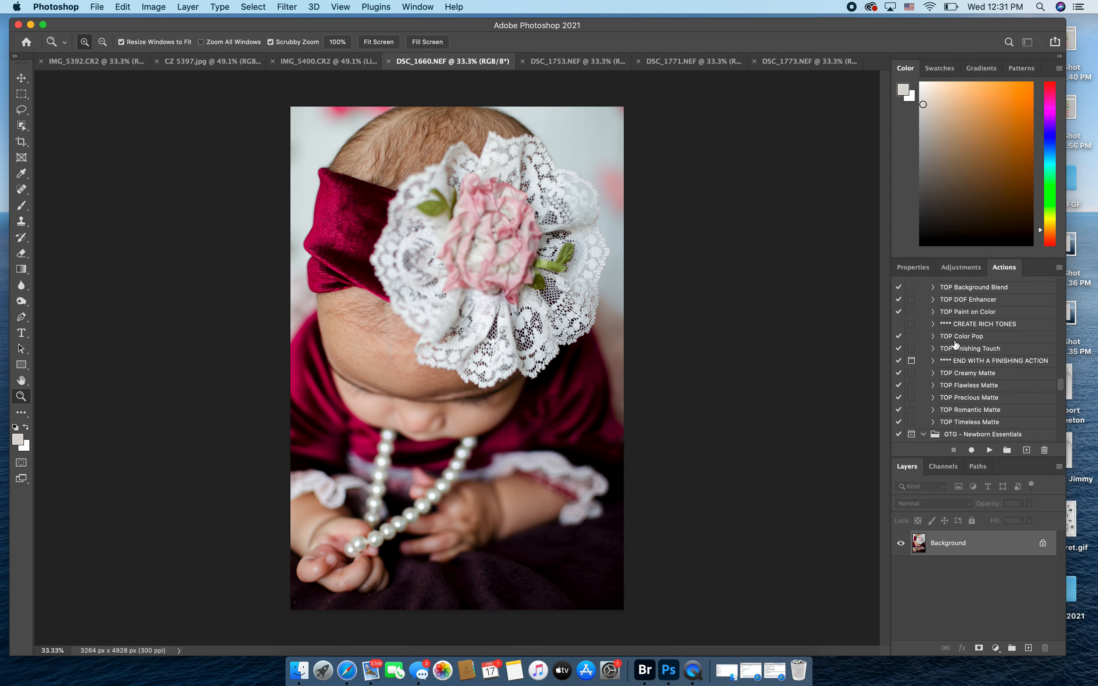
scroll(955, 345, "up", 6)
scroll(956, 345, "up", 2)
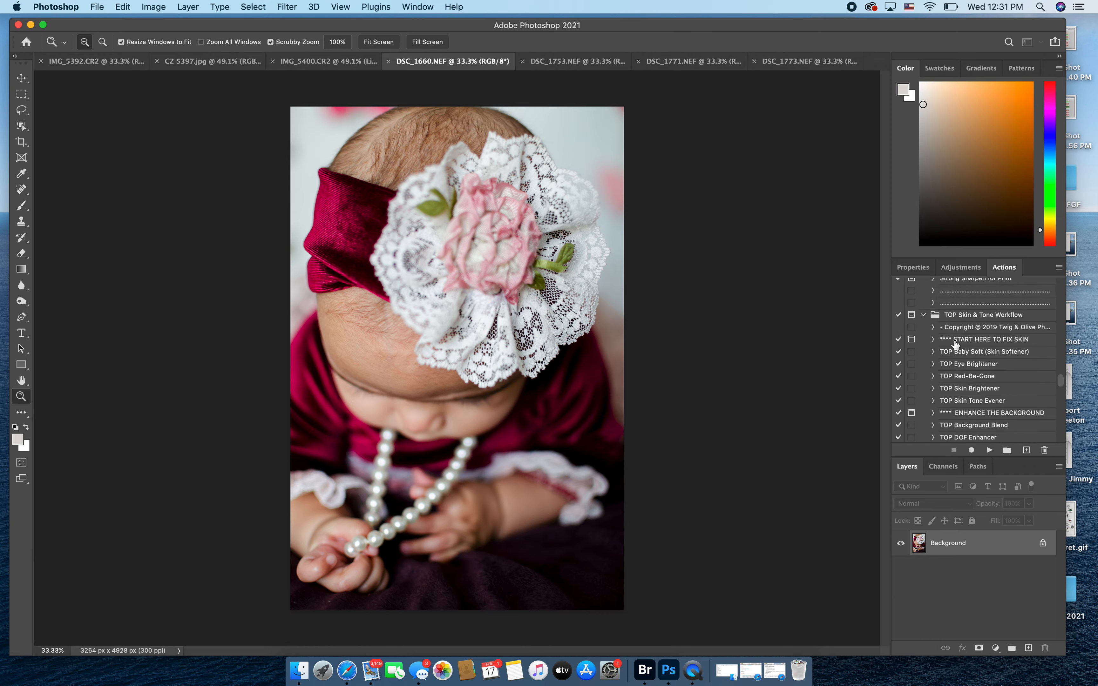
scroll(963, 385, "up", 2)
scroll(963, 385, "down", 7)
scroll(963, 385, "down", 3)
scroll(963, 385, "down", 1)
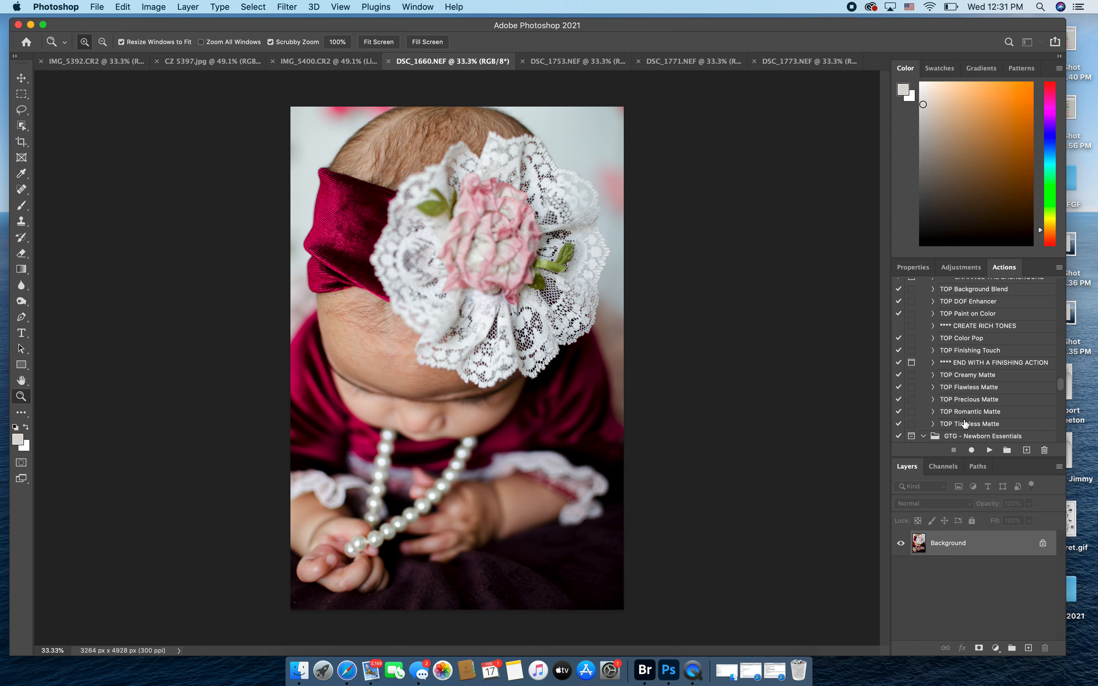
left_click(965, 425)
left_click(989, 451)
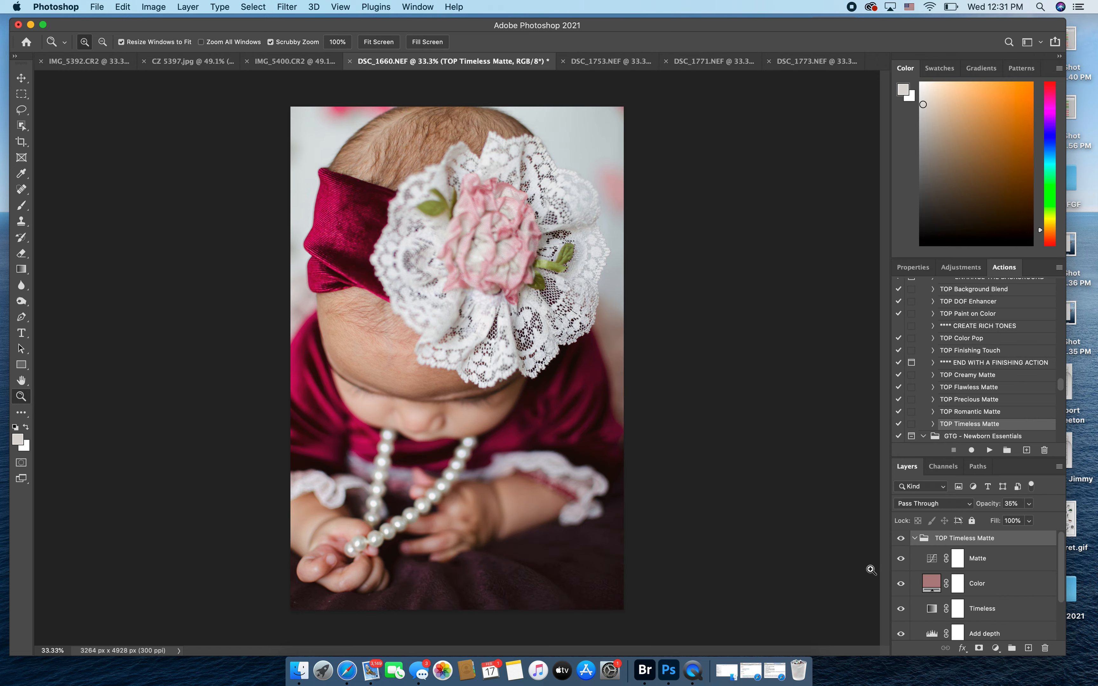
- Compare the photo with and without the TOP Timeless Matte group and flatten the image
left_click(901, 539)
left_click(900, 539)
left_click(901, 539)
left_click(901, 539)
left_click(187, 7)
left_click(225, 483)
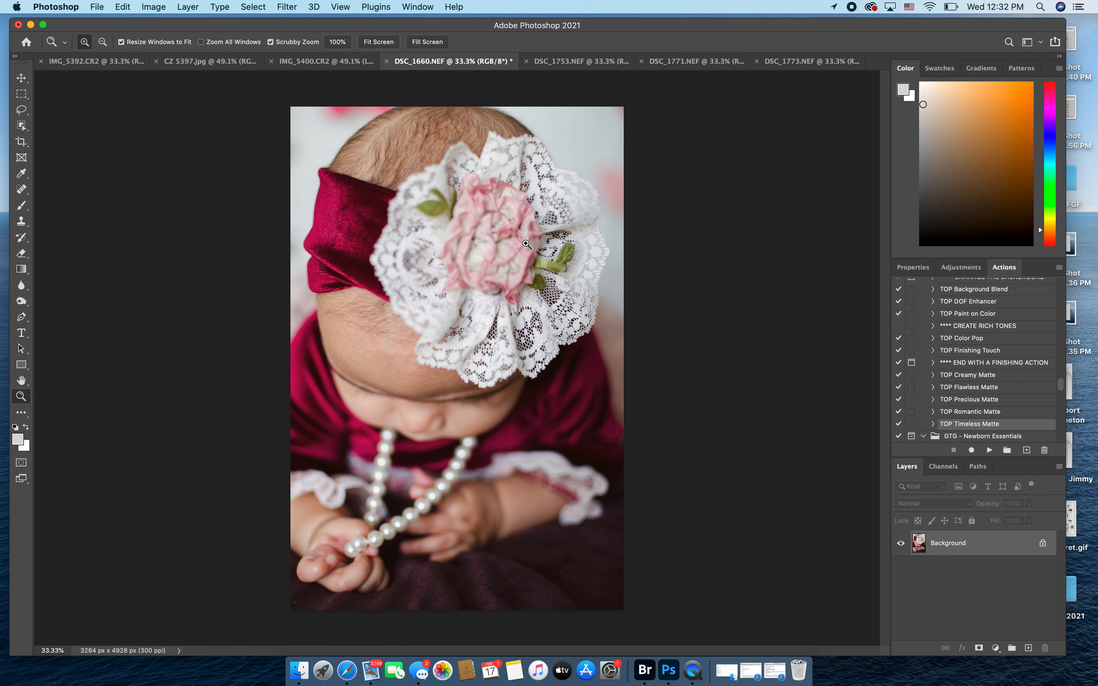
- Duplicate the background layer and sharpen the copy with Unsharp Mask at Amount 165%, Radius 1.8 pixels and Threshold 5, previewing the headband flower
key("super+j")
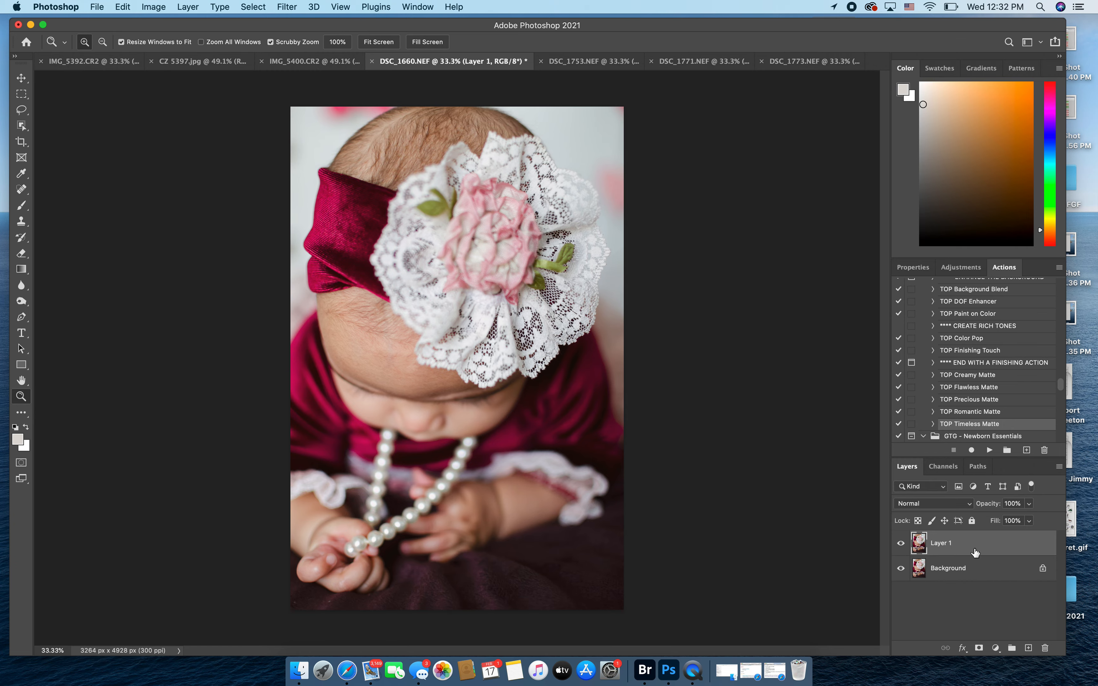
left_click(297, 9)
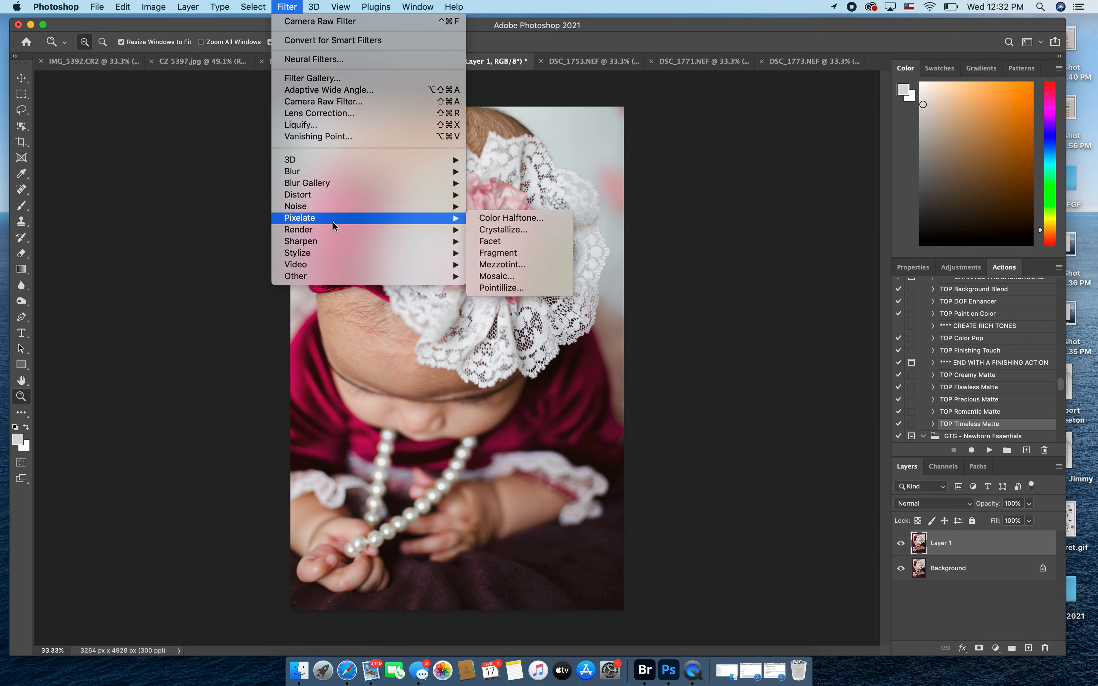
mouse_move(332, 244)
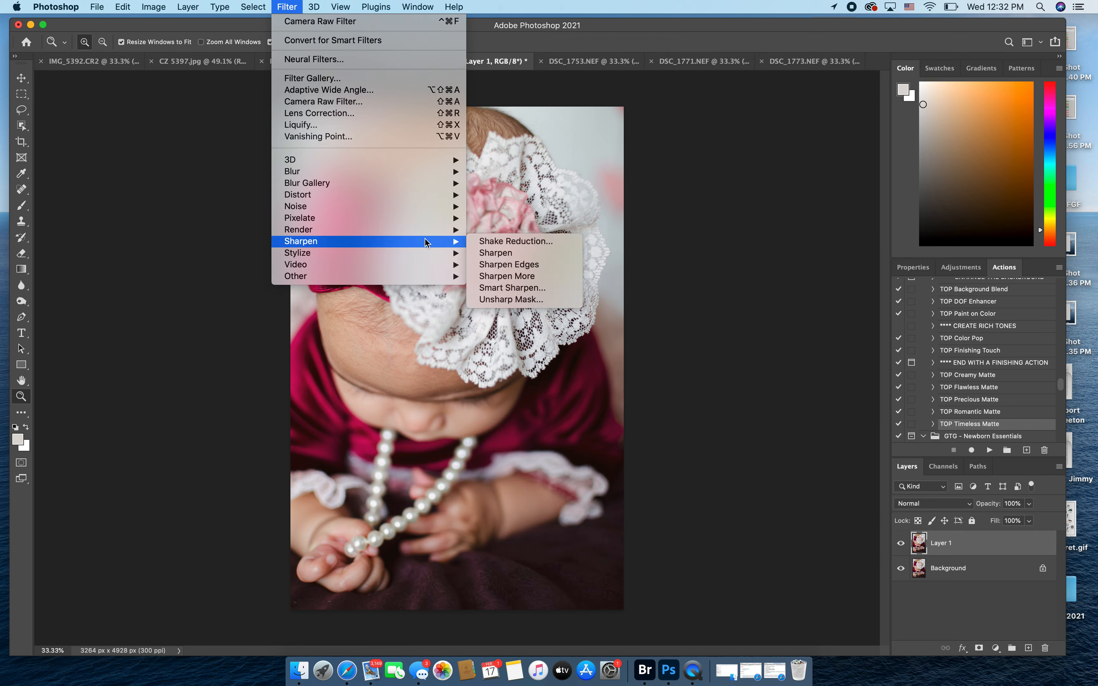
left_click(518, 299)
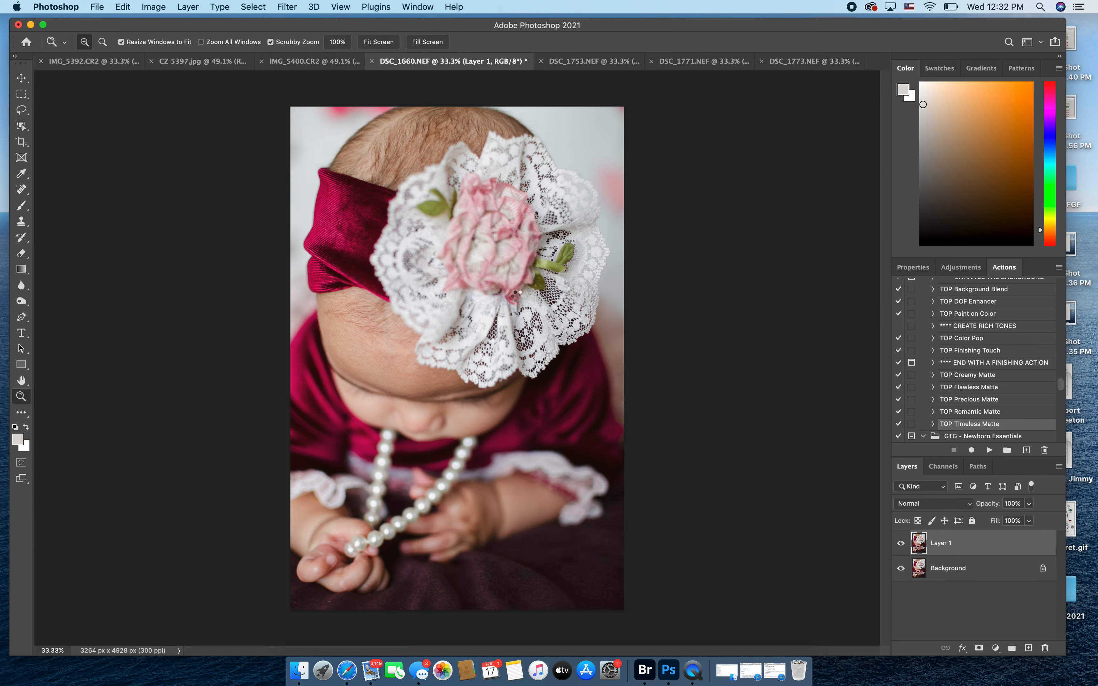
left_click_drag(525, 183, 716, 188)
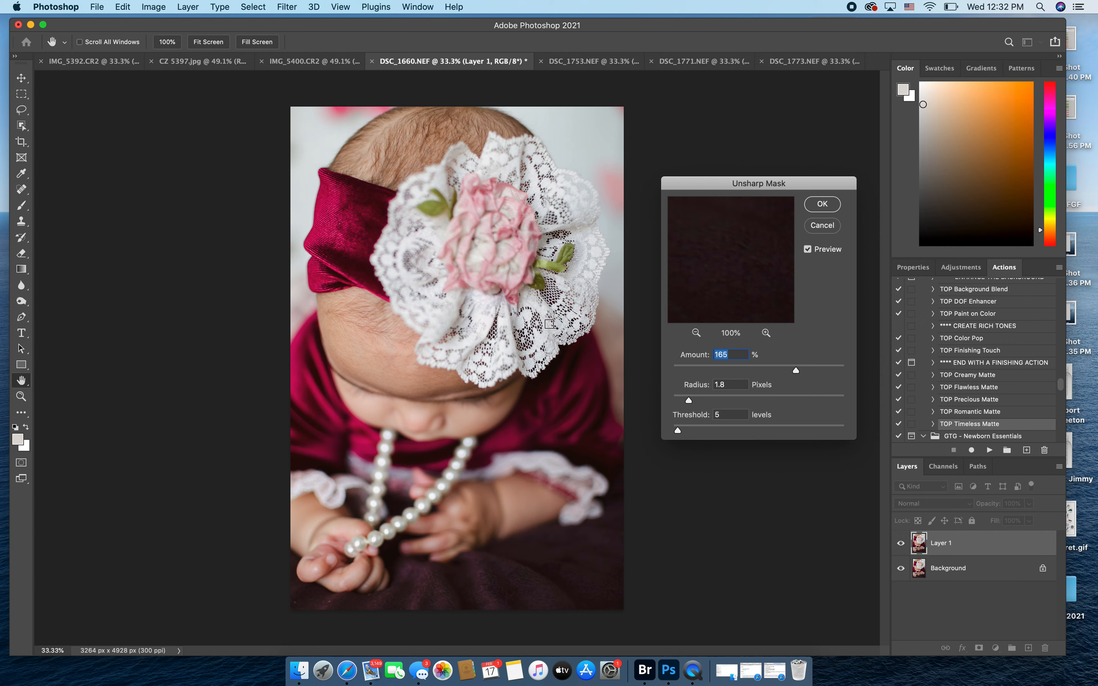
left_click(488, 242)
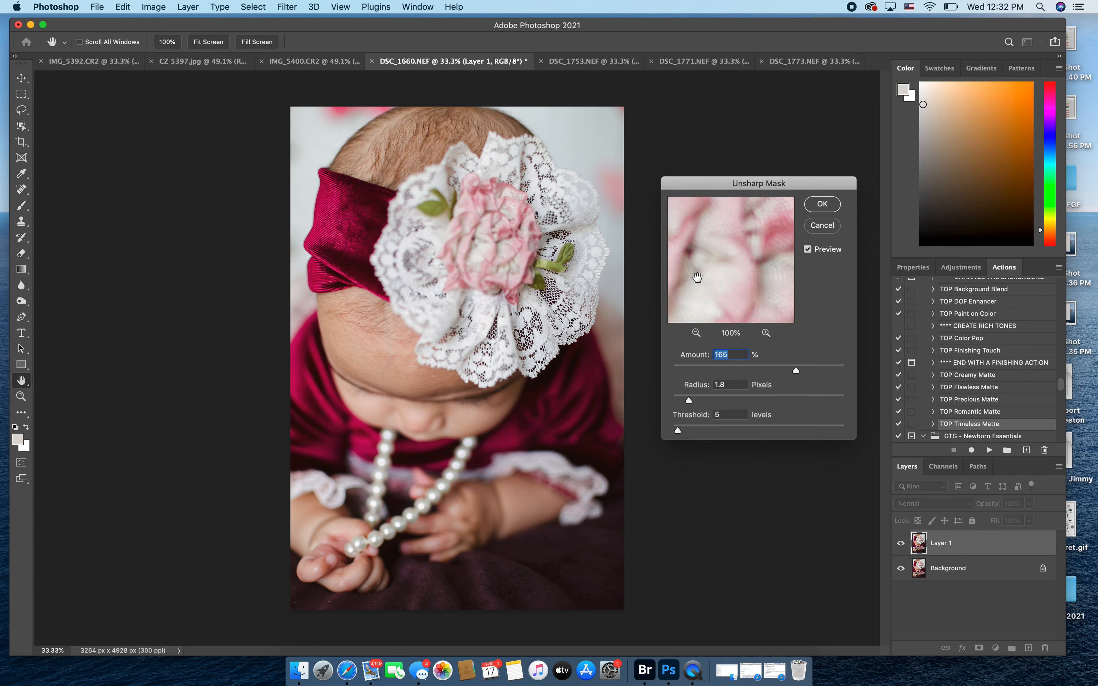
left_click(558, 290)
left_click(534, 328)
left_click(550, 266)
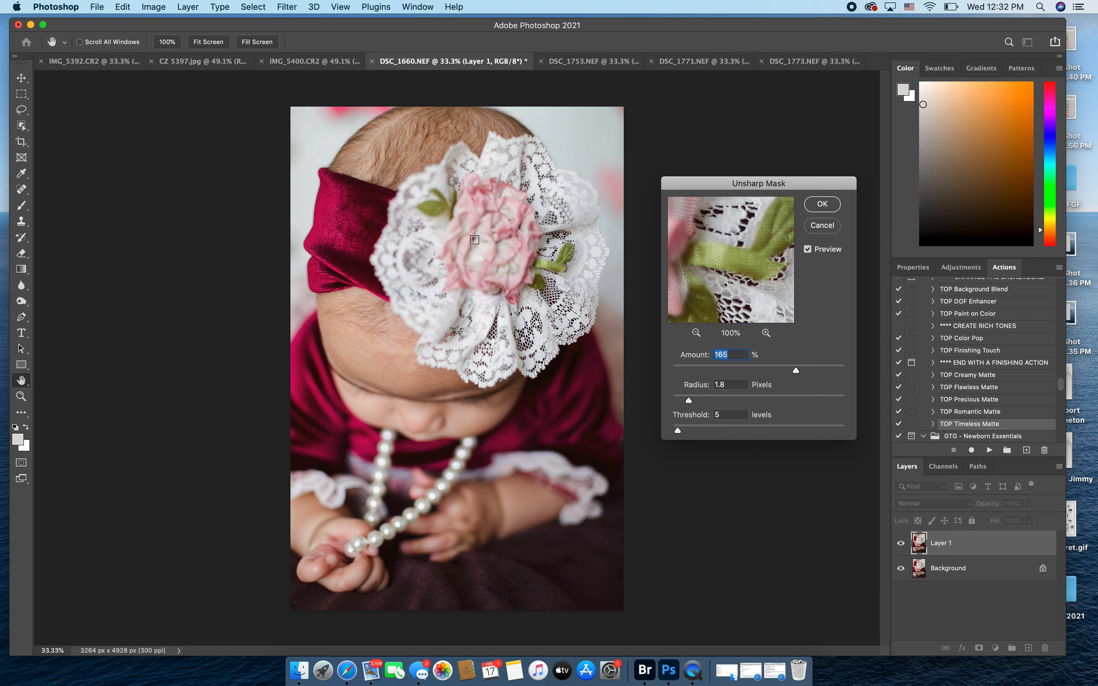
left_click(492, 240)
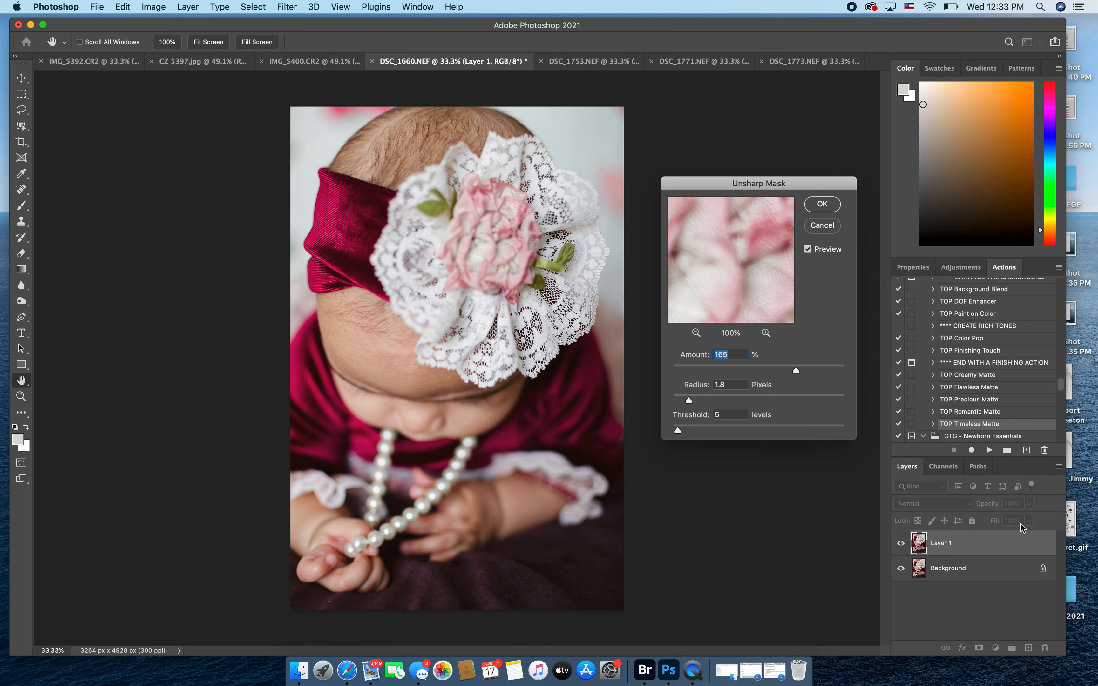
left_click(823, 205)
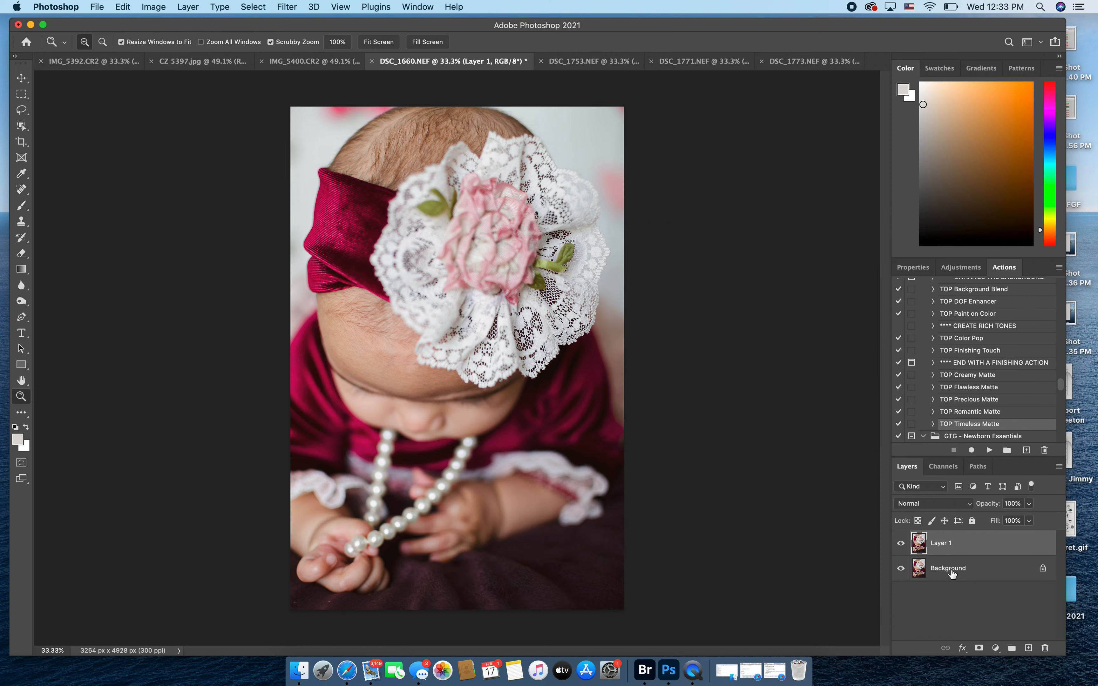
- Add a layer mask to the sharpened layer, invert it to black and set the Brush tool's opacity to 100%
left_click(980, 649)
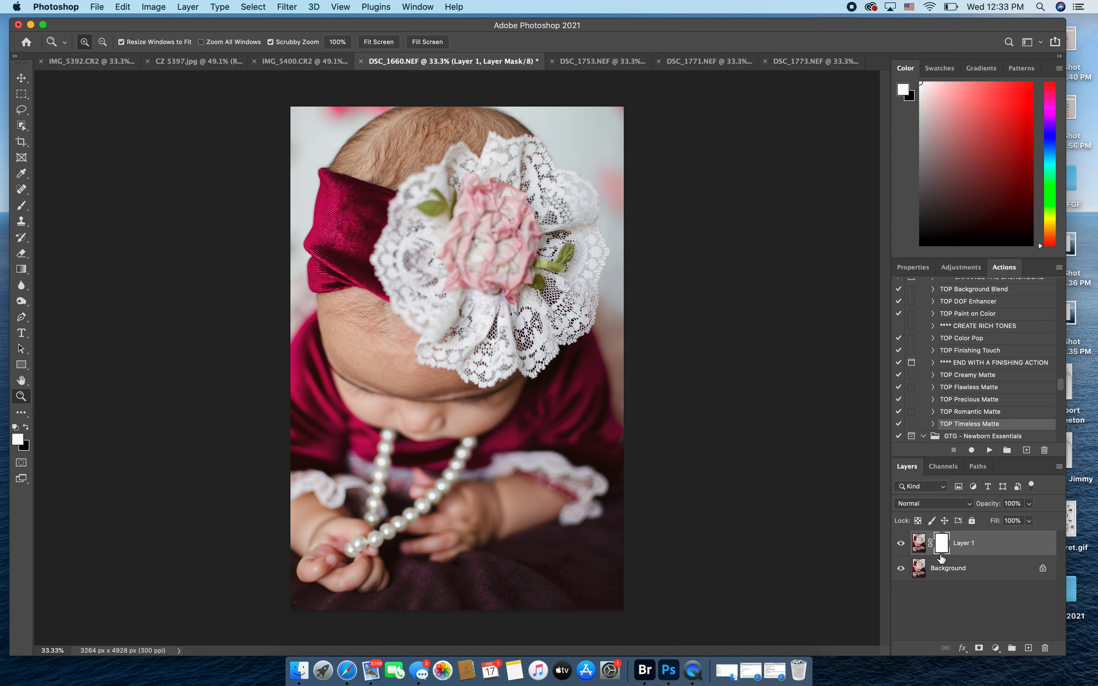
key("super+i")
key("b")
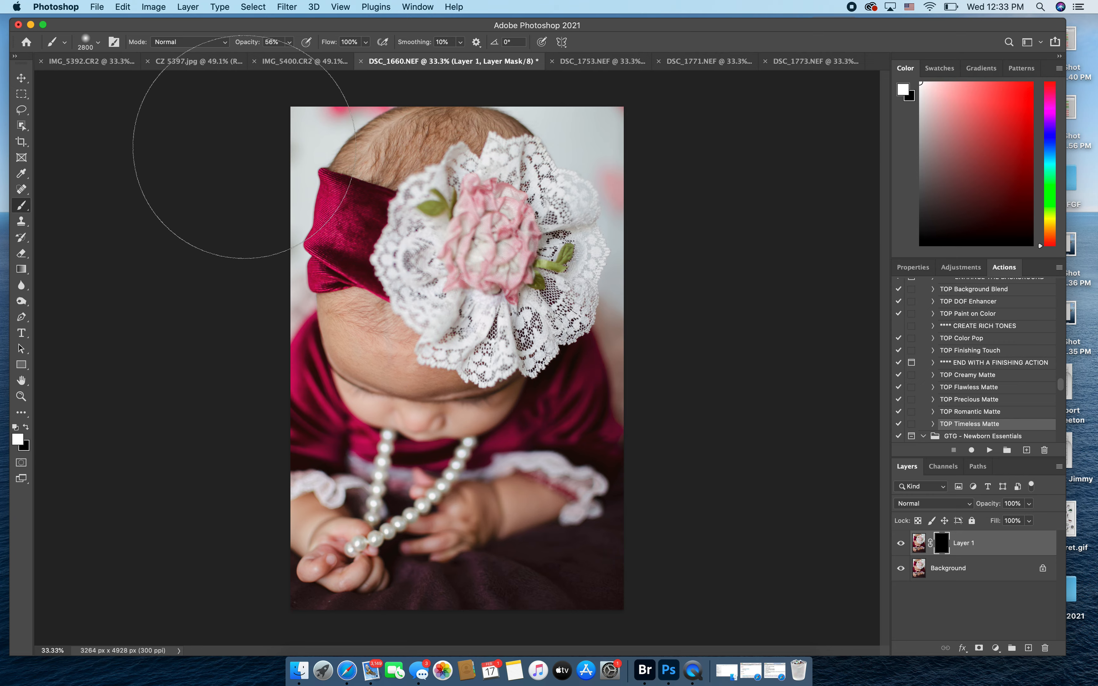
left_click_drag(289, 55, 317, 55)
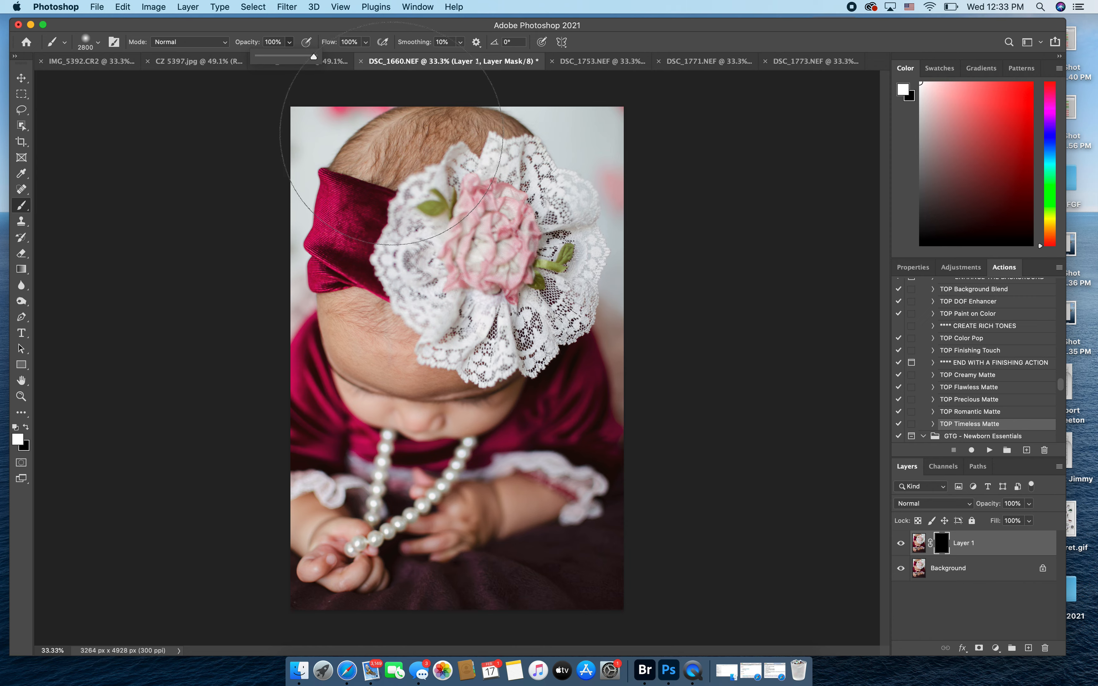
- Reduce the soft brush to 500 px and paint white on the layer mask over the pink headband rose
left_click(99, 42)
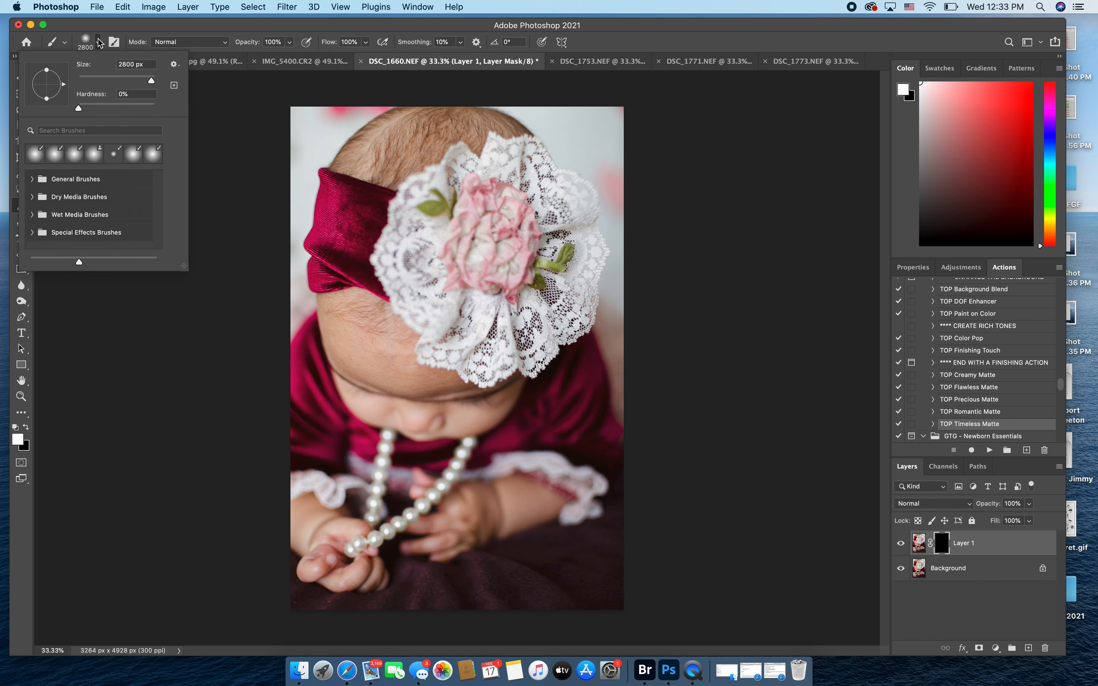
left_click(99, 46)
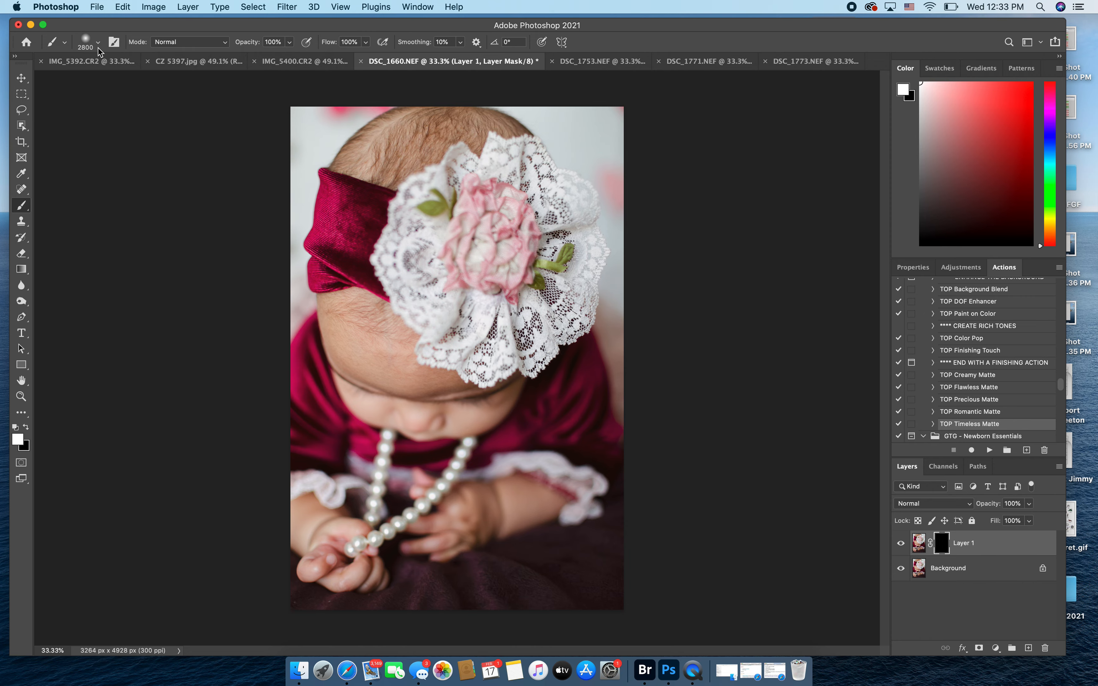
key("bracketleft")
key("bracketleft")
key("bracketleft")
key("bracketleft")
key("bracketleft")
key("bracketleft")
key("bracketleft")
key("bracketleft")
key("bracketleft")
key("bracketleft")
key("bracketleft")
key("bracketleft")
key("bracketleft")
key("bracketleft")
key("bracketleft")
key("bracketleft")
key("bracketleft")
key("bracketleft")
key("bracketleft")
key("bracketleft")
key("bracketleft")
key("bracketleft")
key("bracketleft")
mouse_move(478, 255)
left_mouse_down()
mouse_move(508, 218)
mouse_move(486, 220)
left_mouse_up()
- Compare the rose up close with the sharpened layer hidden and shown
scroll(465, 265, "up", 5)
scroll(481, 268, "up", 5)
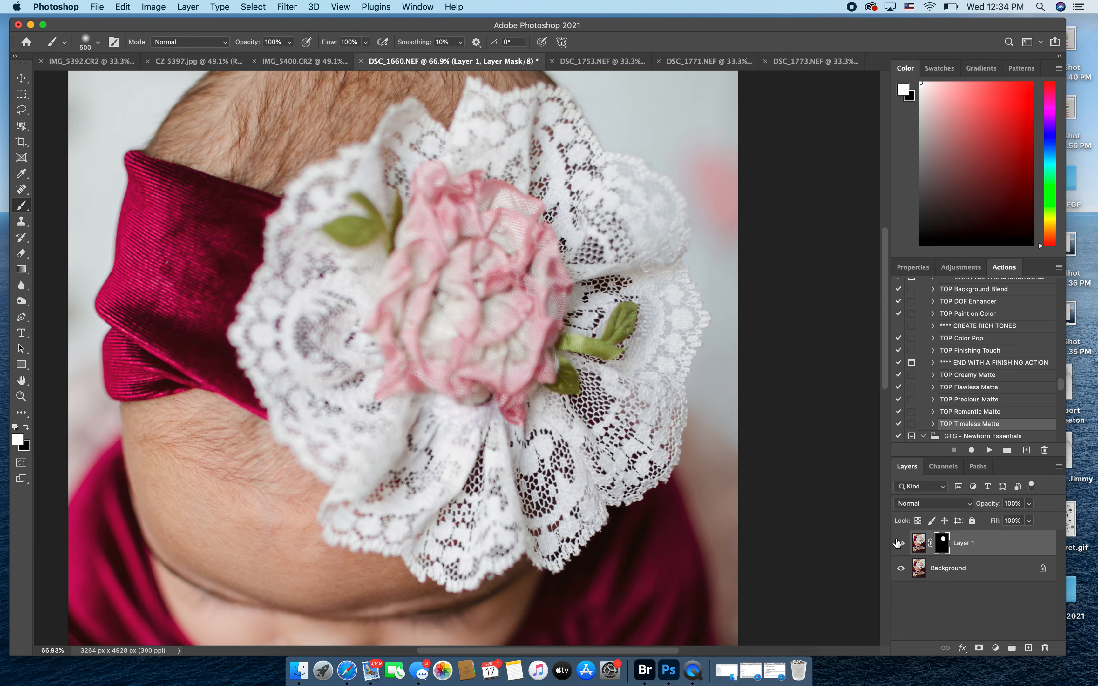
left_click(901, 543)
left_click(901, 544)
left_click(902, 545)
scroll(532, 269, "up", 5)
scroll(532, 269, "up", 3)
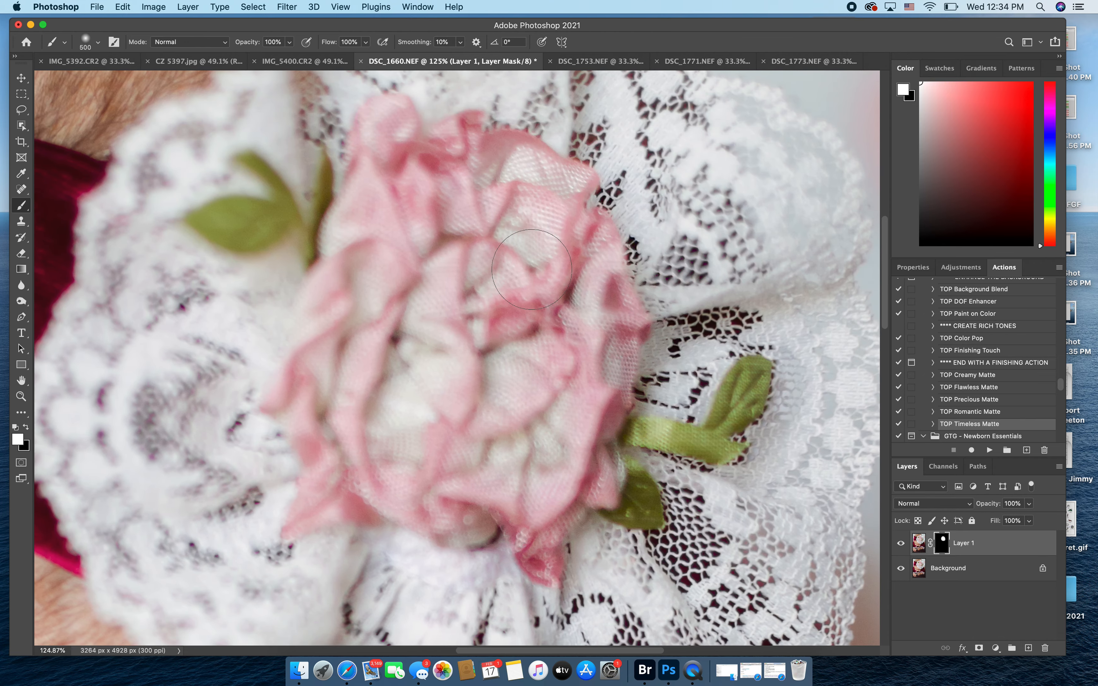
- Compare the headband rose before and after the selective sharpening by toggling Layer 1's visibility
left_click(901, 546)
left_click(901, 546)
left_click(902, 546)
left_click(902, 548)
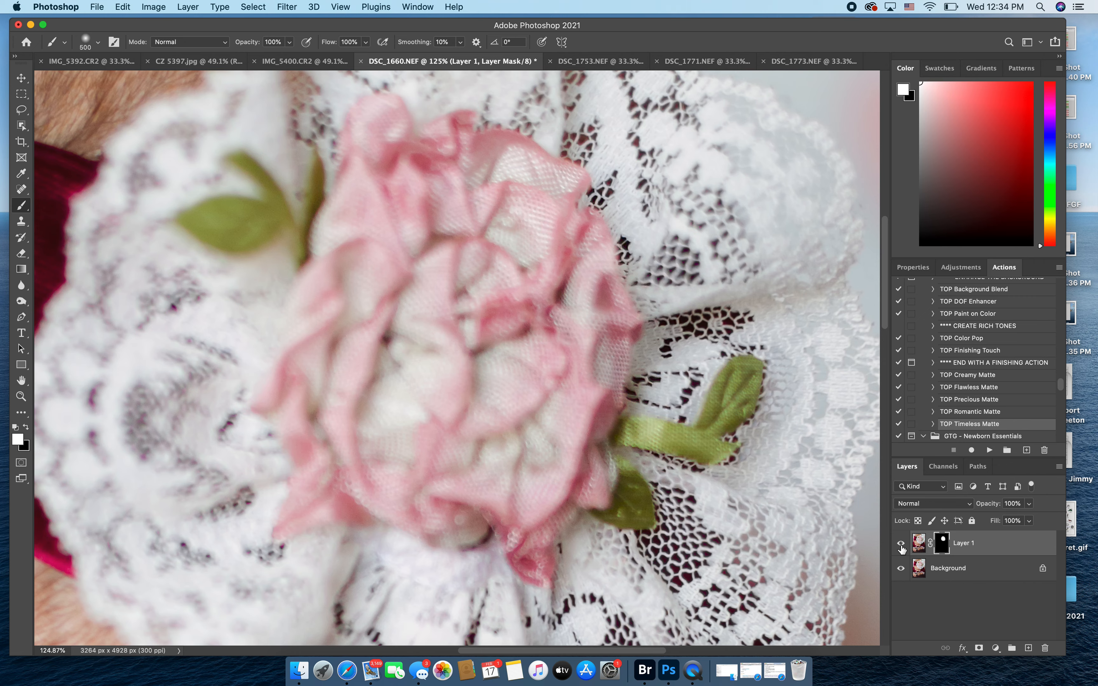
left_click(901, 547)
left_click(902, 547)
- Flatten the sharpened portrait and run the TOP Finishing Touch action on it
left_click(21, 396)
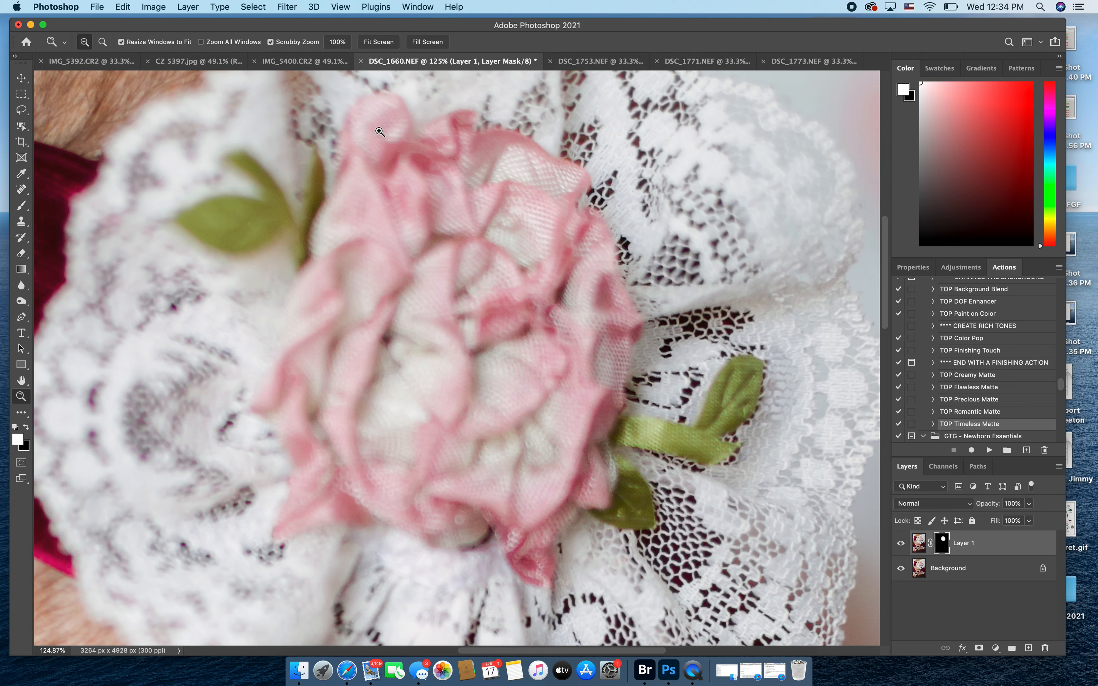
left_click(378, 42)
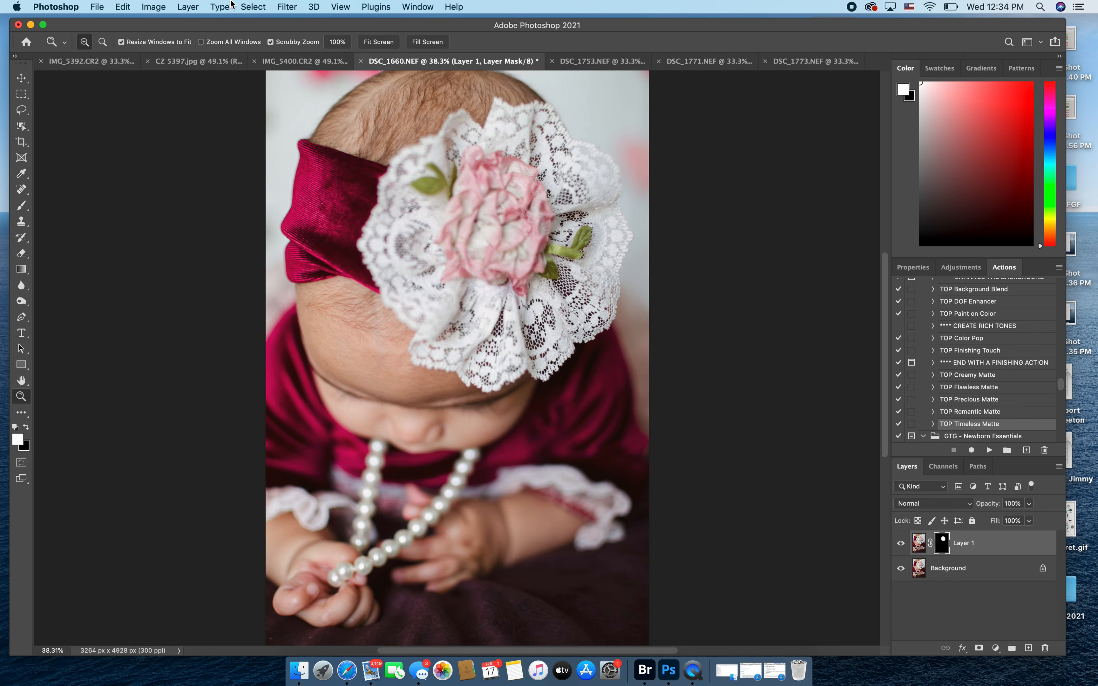
left_click(188, 6)
left_click(829, 476)
left_click(973, 352)
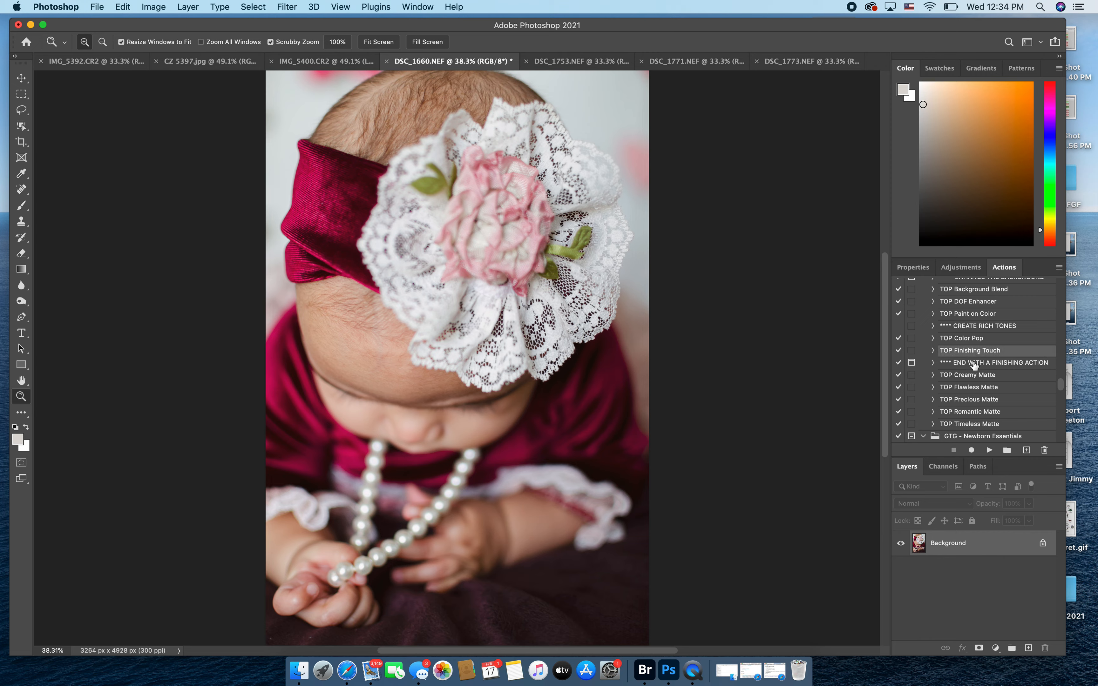
left_click(991, 450)
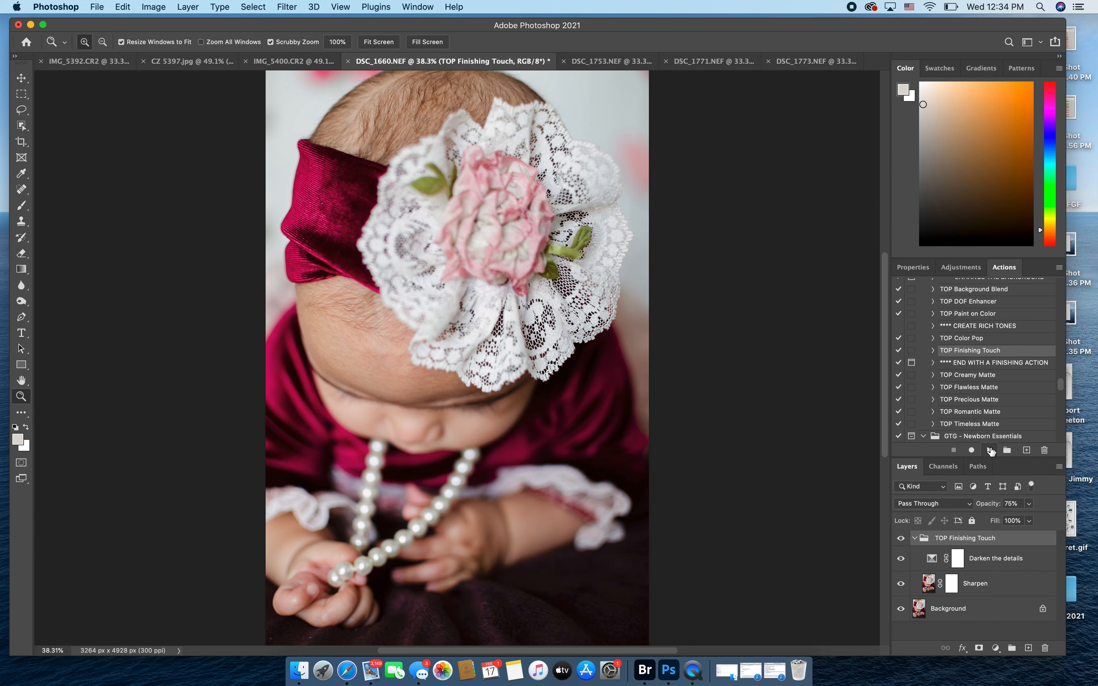
- Compare the whole portrait with the TOP Finishing Touch group hidden and shown
scroll(768, 499, "down", 4)
scroll(767, 499, "up", 3)
scroll(768, 498, "down", 2)
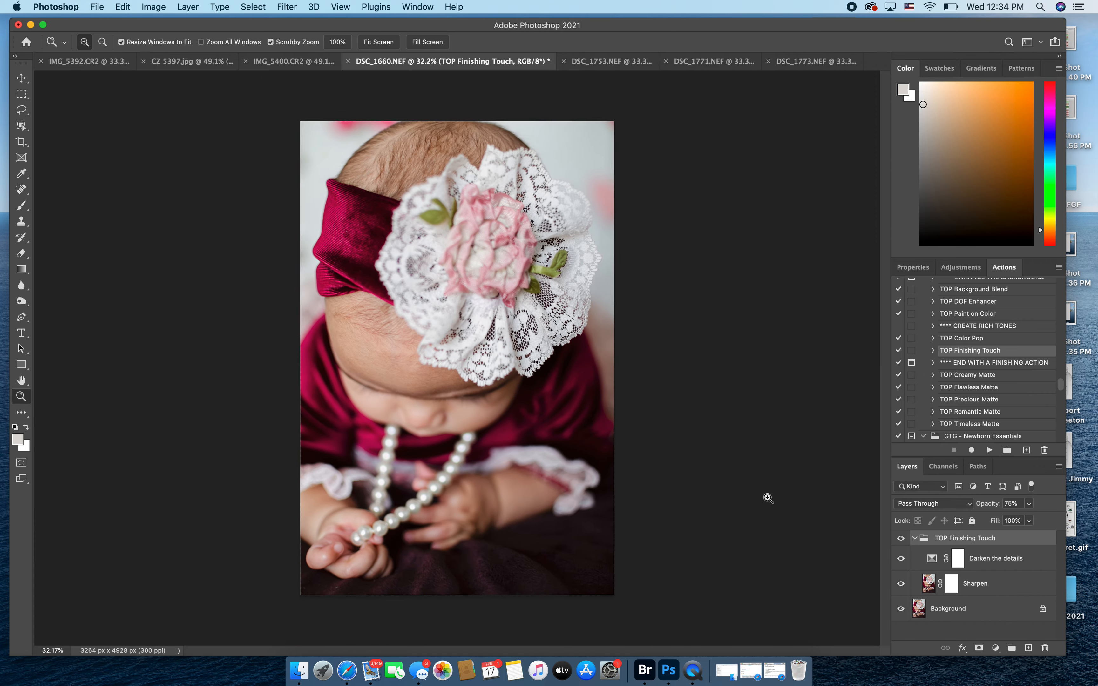
scroll(768, 499, "down", 1)
left_click(902, 539)
left_click(902, 540)
left_click(902, 541)
left_click(903, 541)
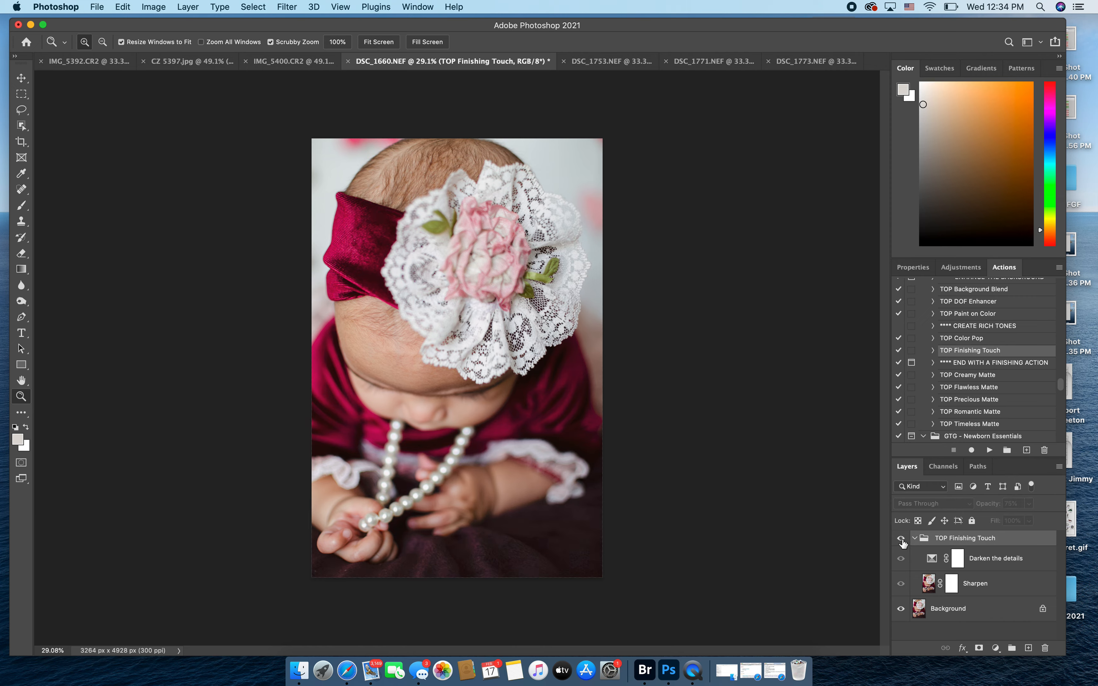
left_click(902, 540)
left_click(903, 540)
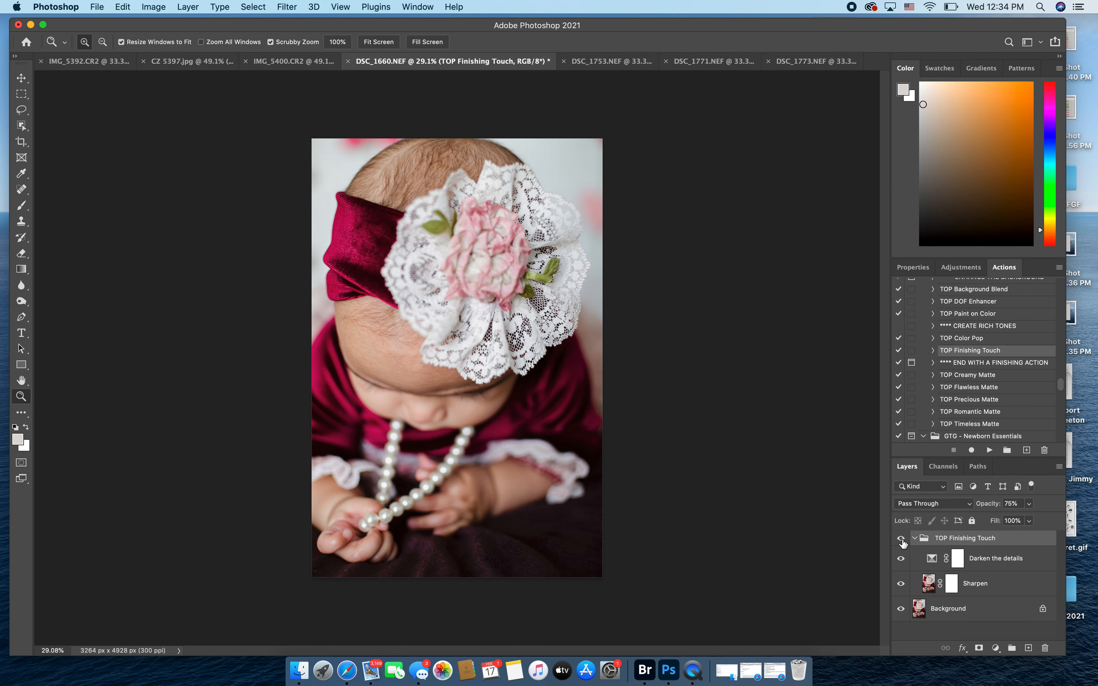
left_click(902, 540)
left_click(902, 541)
- Set the TOP Finishing Touch group's opacity to 50% and flatten the image
left_click(1029, 503)
left_click(1016, 522)
left_click(187, 6)
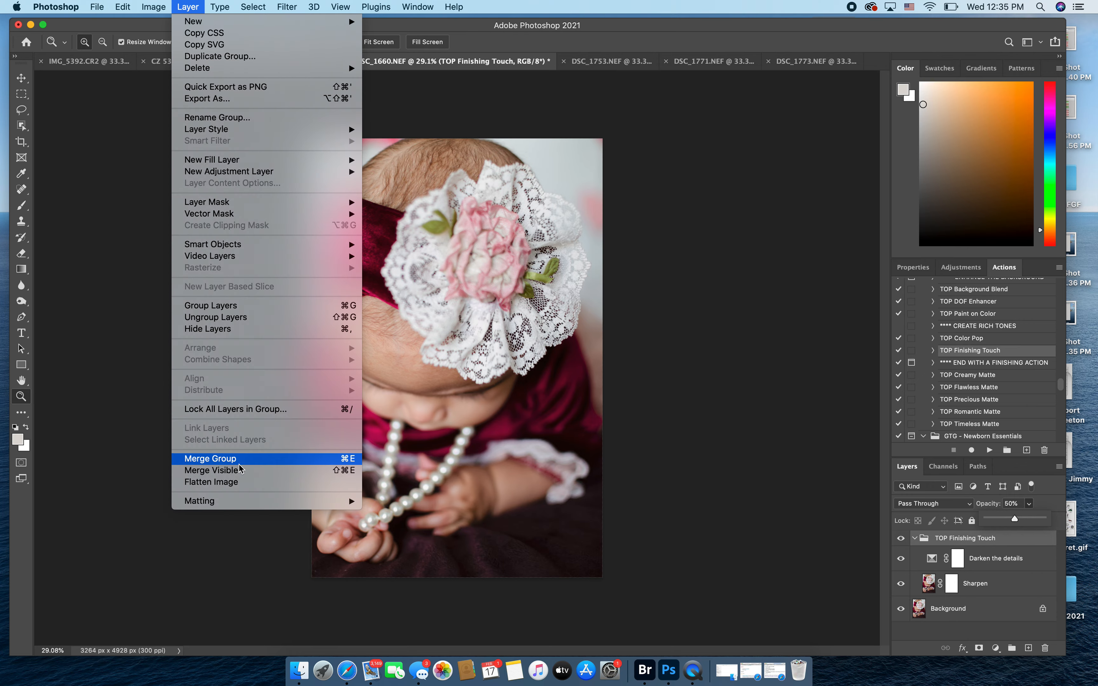
left_click(238, 483)
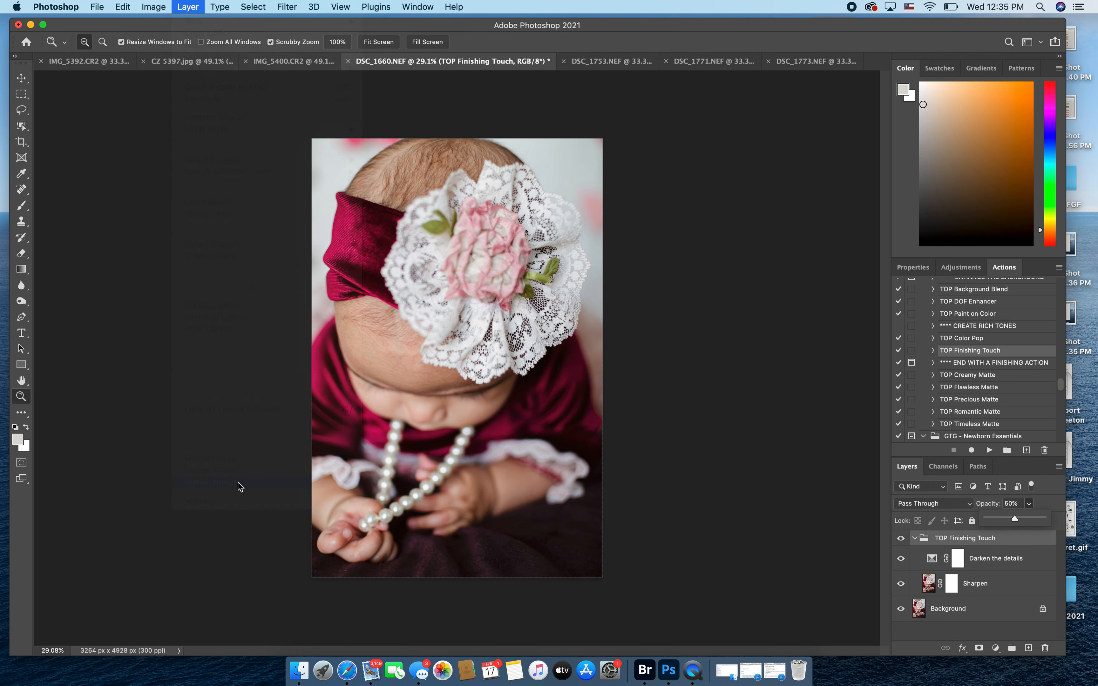
- Save the finished portrait to the Desktop as the JPEG "Edit 1660.jpg" with a higher image quality
left_click(97, 7)
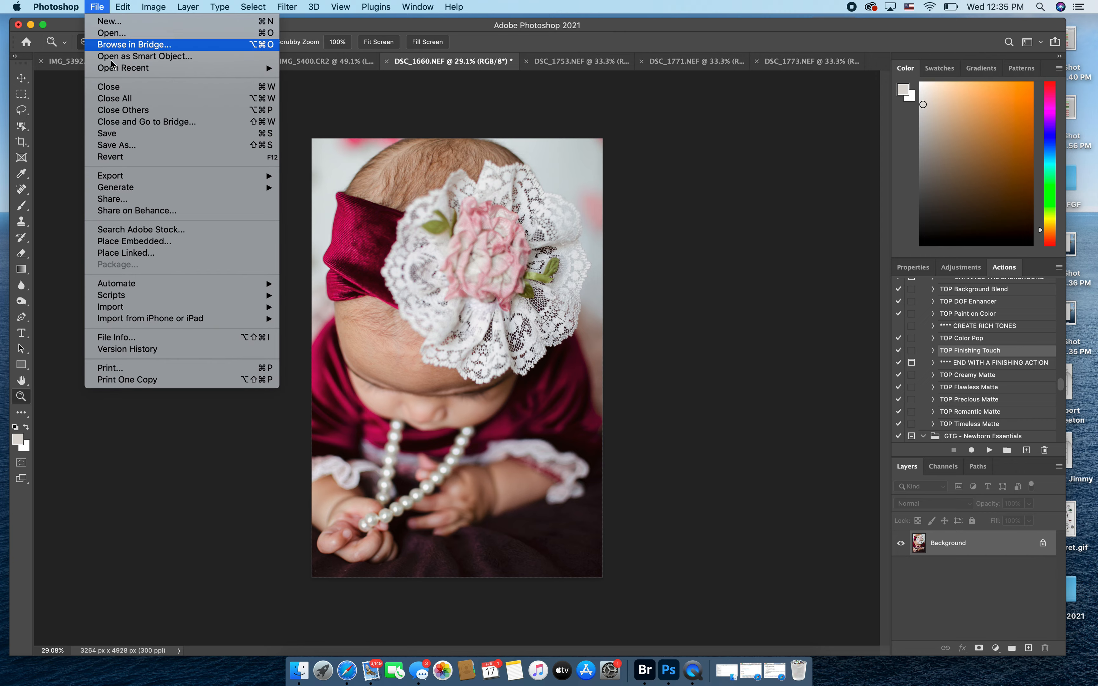
left_click(132, 145)
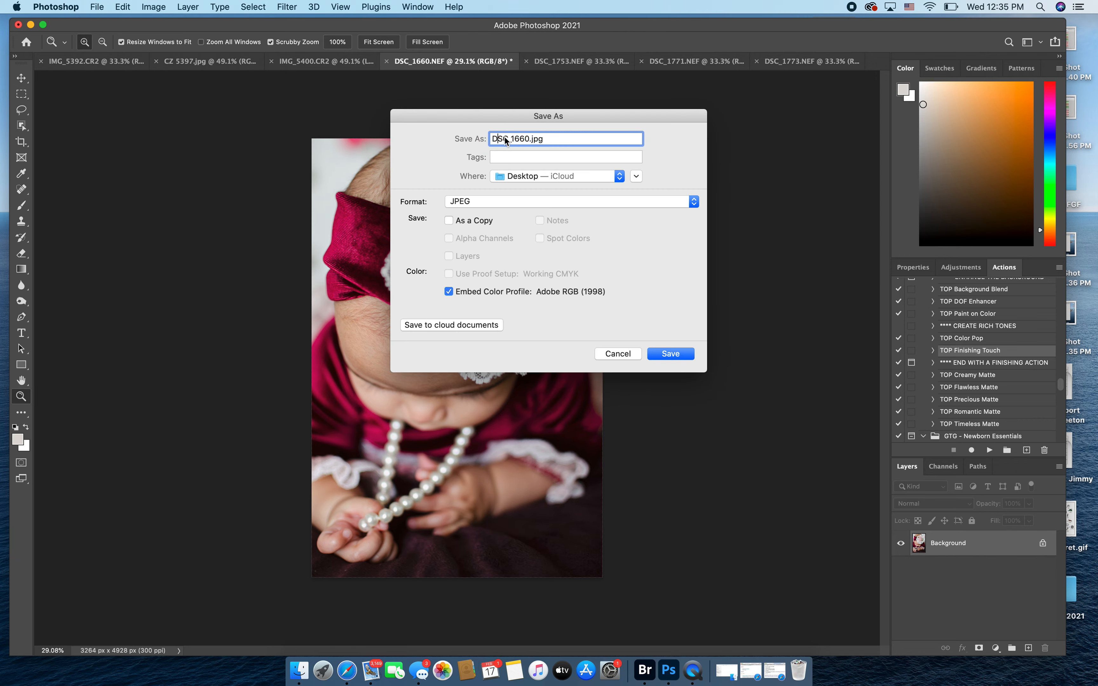
left_click_drag(510, 137, 435, 137)
type("Edit")
left_click(679, 355)
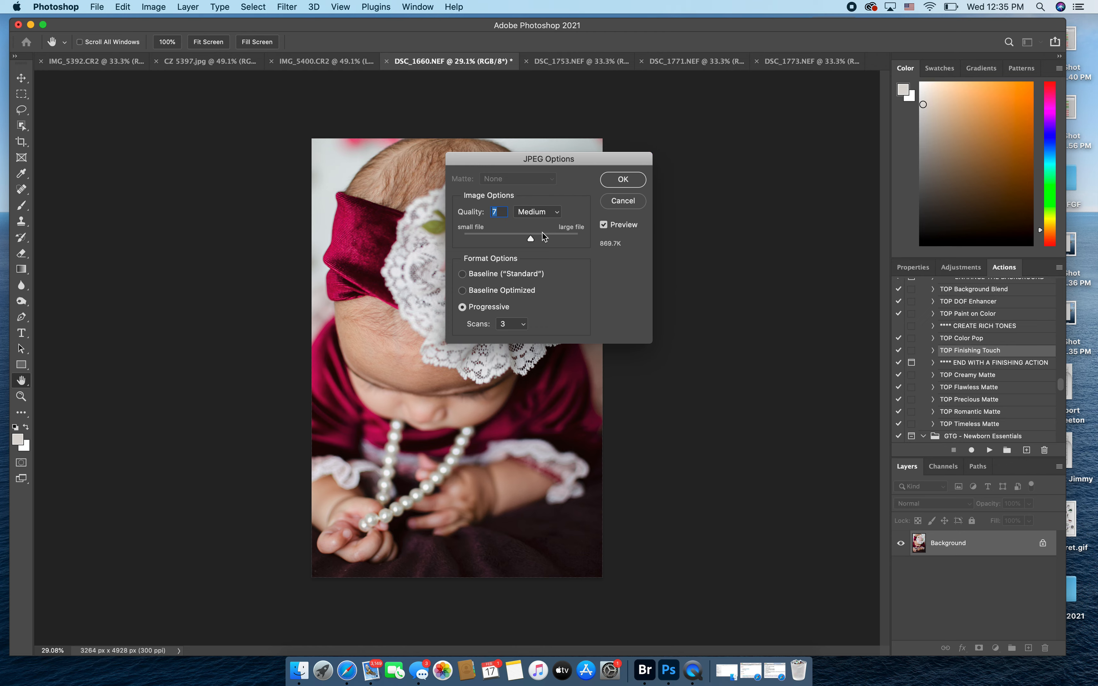
left_click_drag(534, 239, 559, 234)
left_click(631, 179)
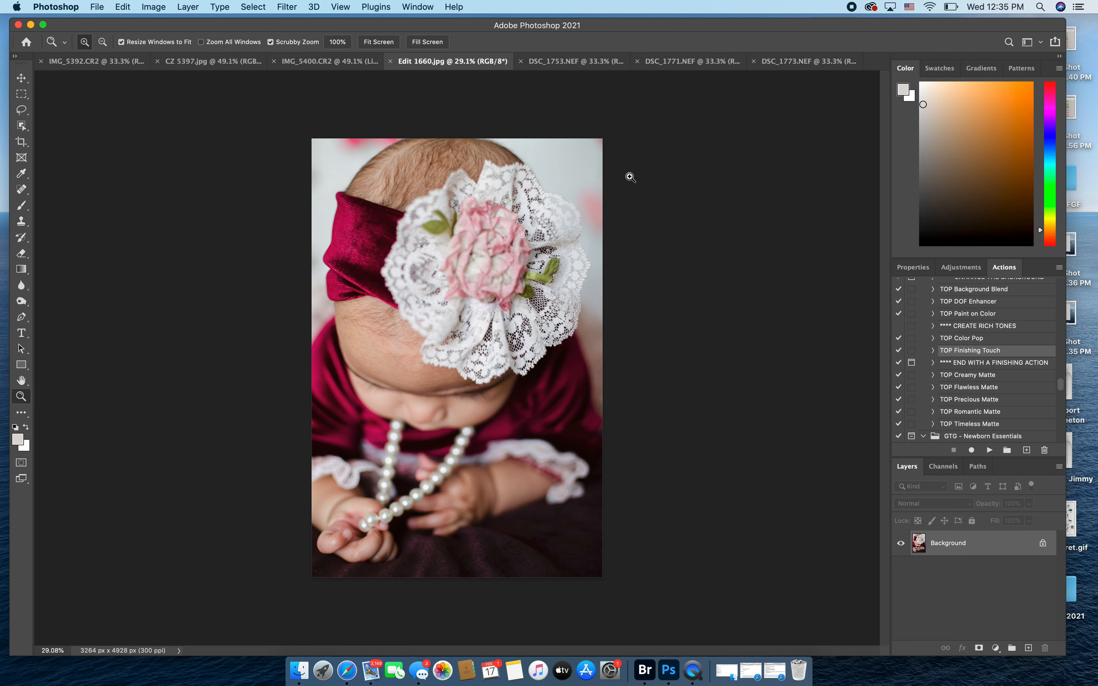
- Bring up the smiling baby portrait DSC_1771.NEF and run the TOP Timeless Matte action on it
left_click(571, 65)
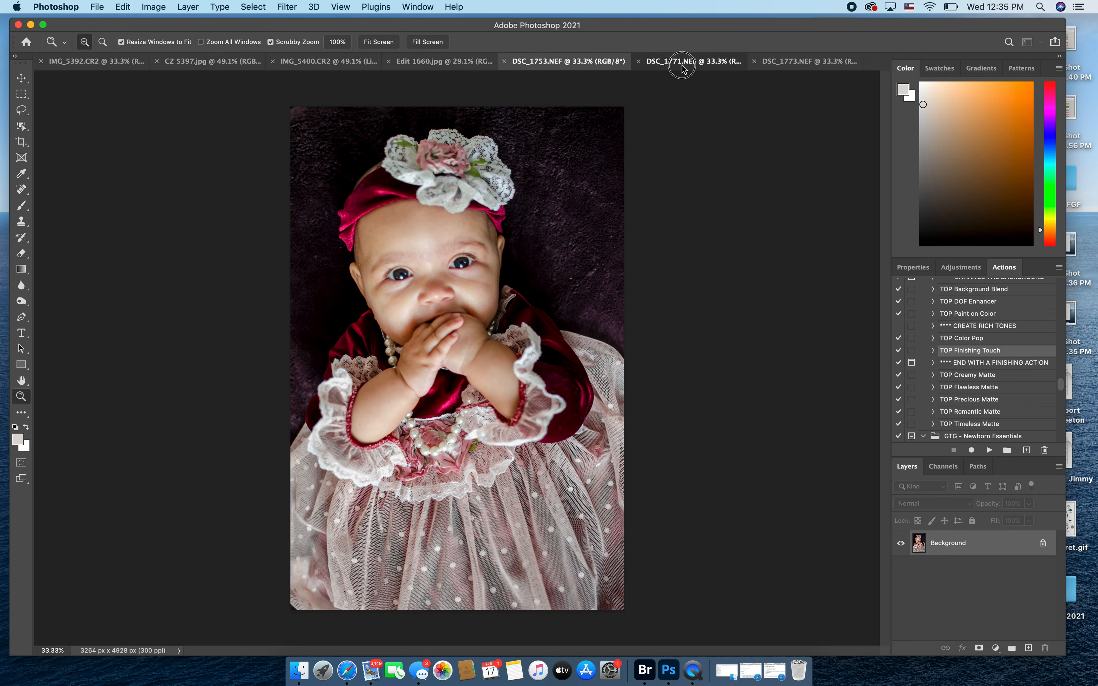
left_click(682, 65)
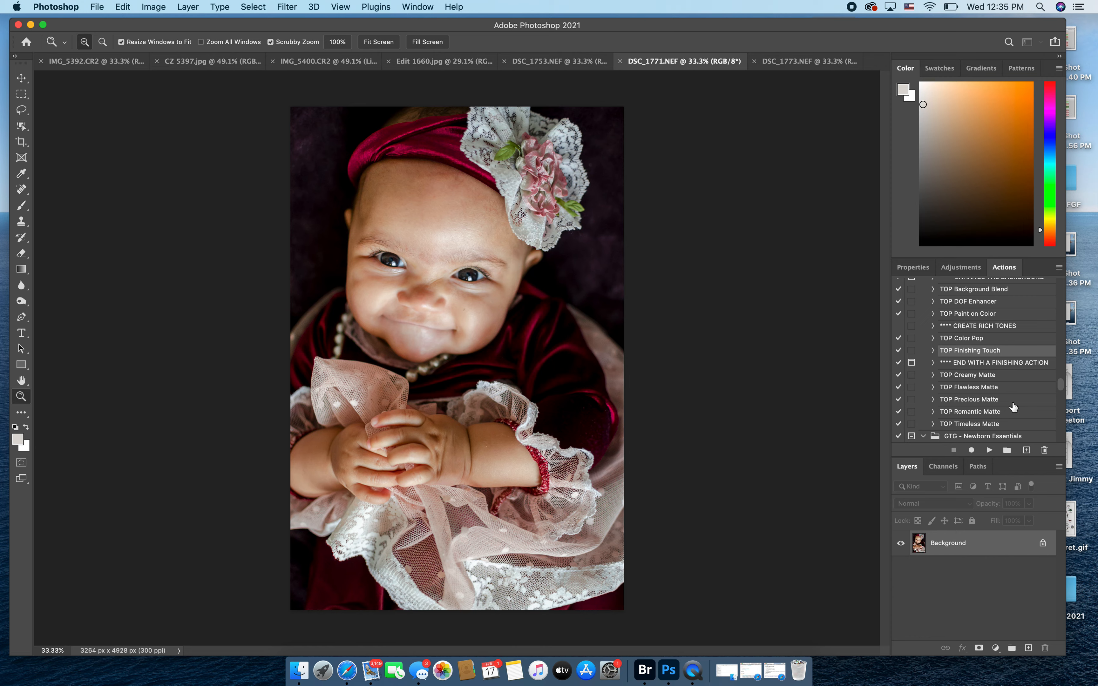
scroll(1015, 408, "down", 2)
left_click(990, 409)
left_click(989, 450)
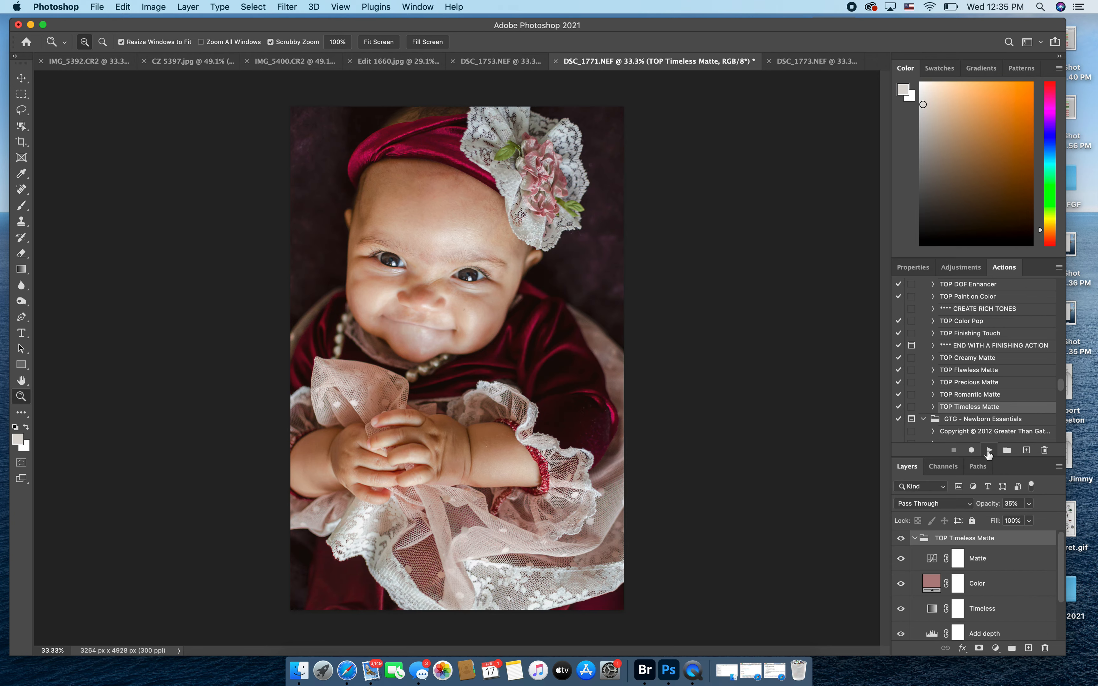
- Set the TOP Timeless Matte group's opacity to 22% and flatten the image
left_click(1030, 504)
left_click(188, 6)
left_click(206, 482)
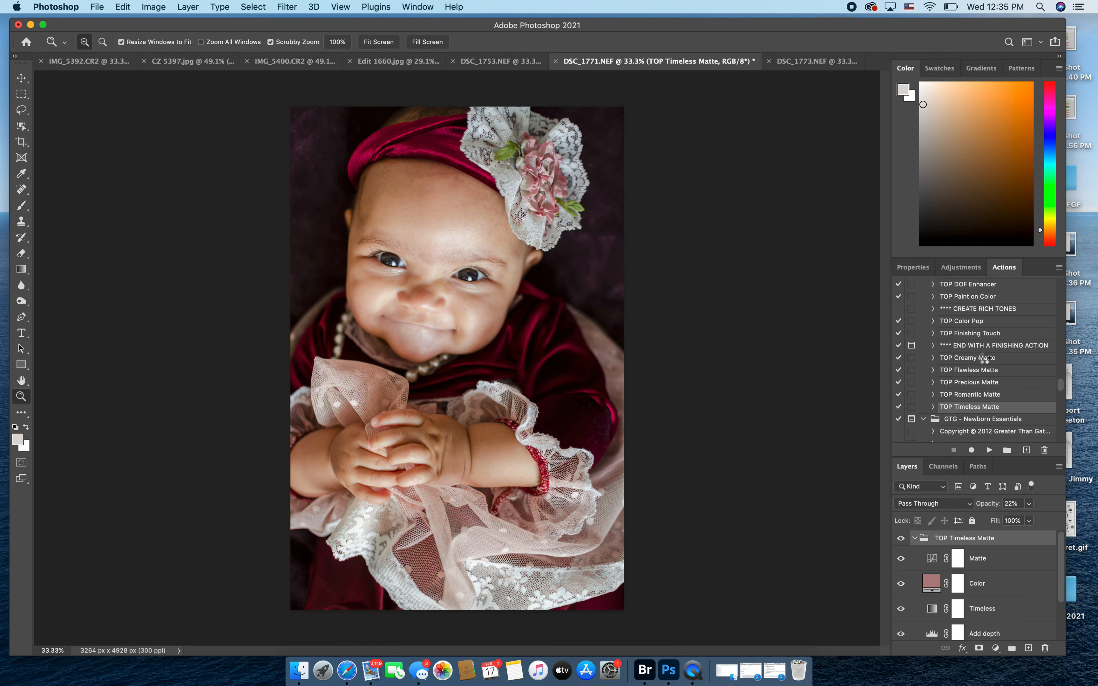
scroll(985, 361, "up", 5)
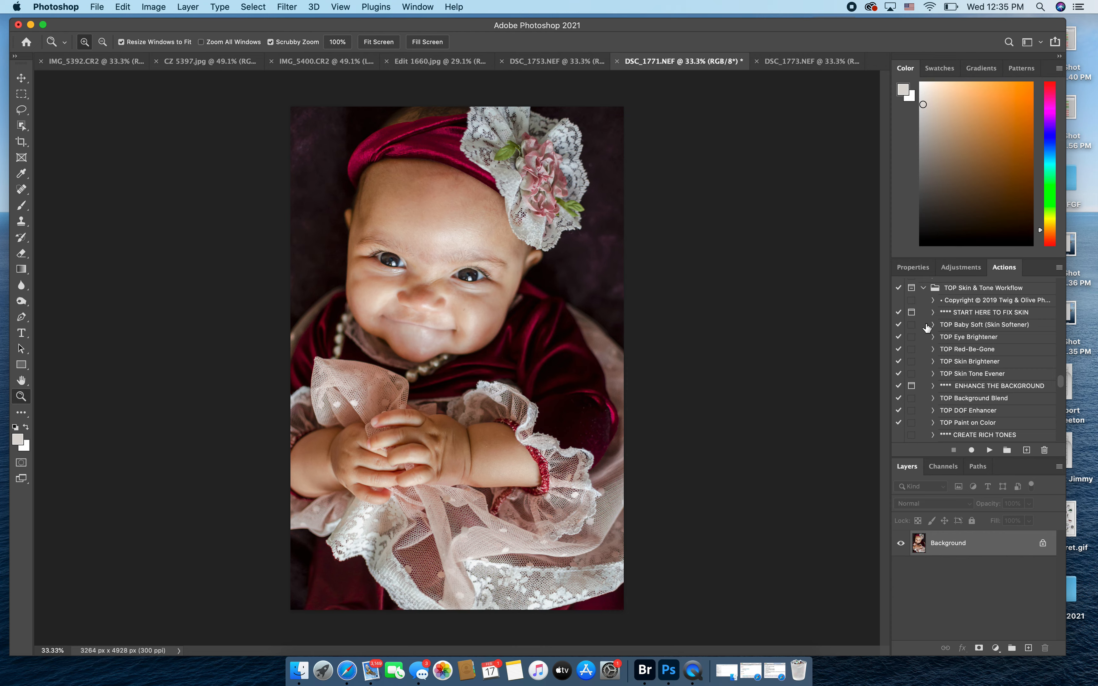
- Duplicate the background layer and sharpen the copy with Unsharp Mask at Amount 165%, Radius 1.8 pixels and Threshold 5, previewing an eye
key("super+j")
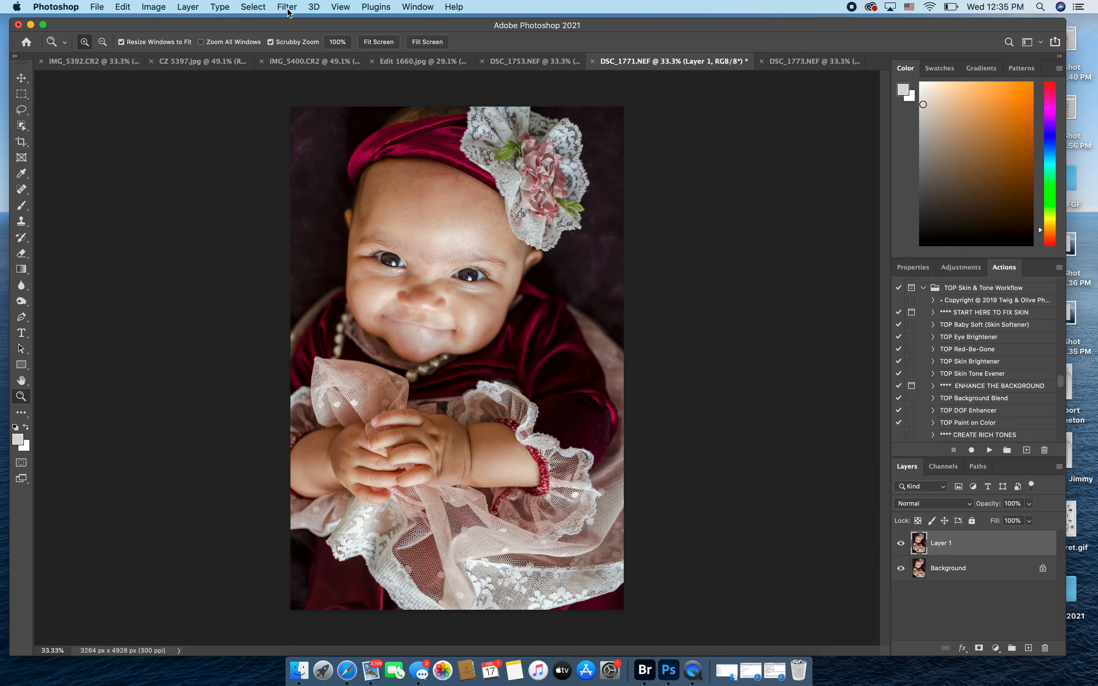
left_click(283, 9)
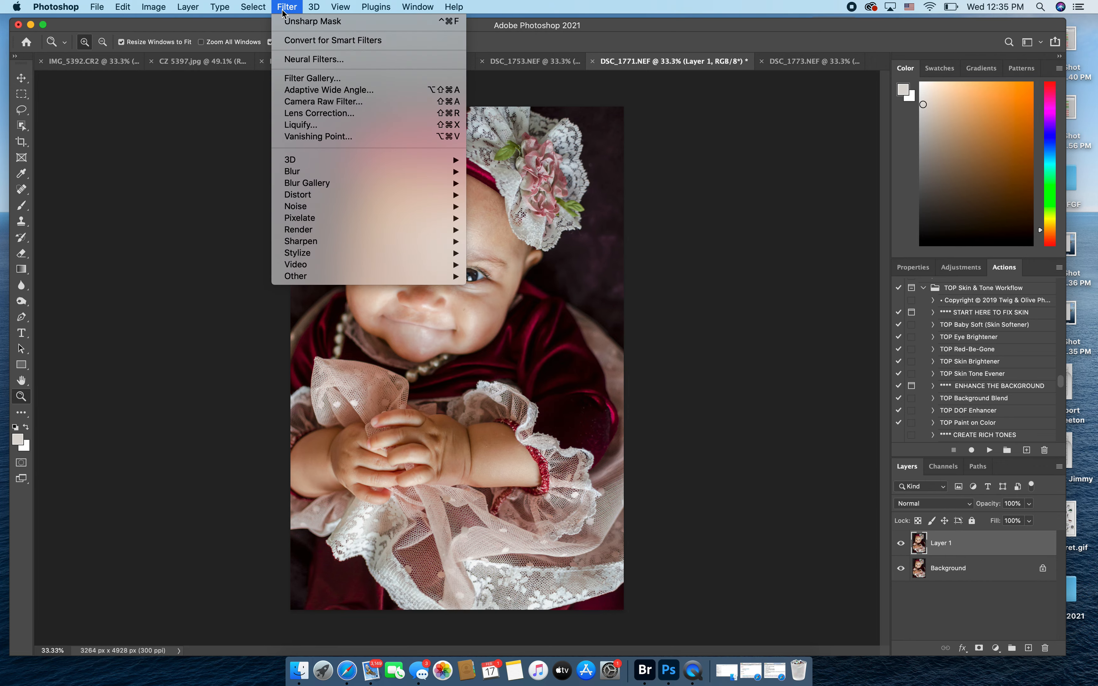
mouse_move(345, 241)
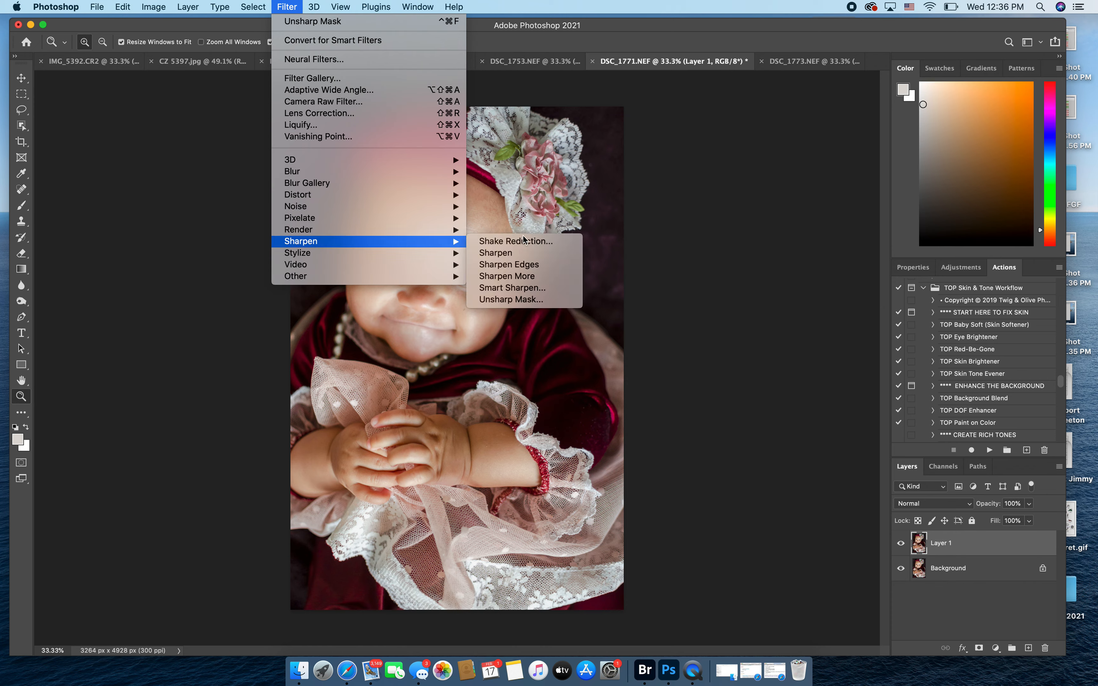
left_click(538, 302)
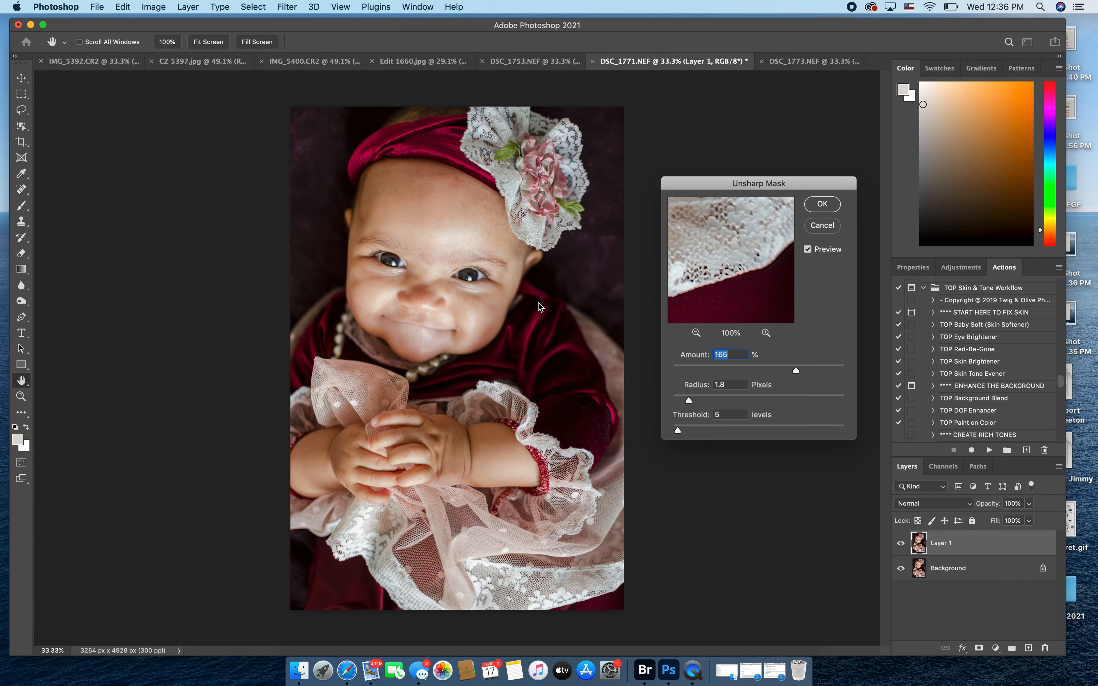
left_click(471, 275)
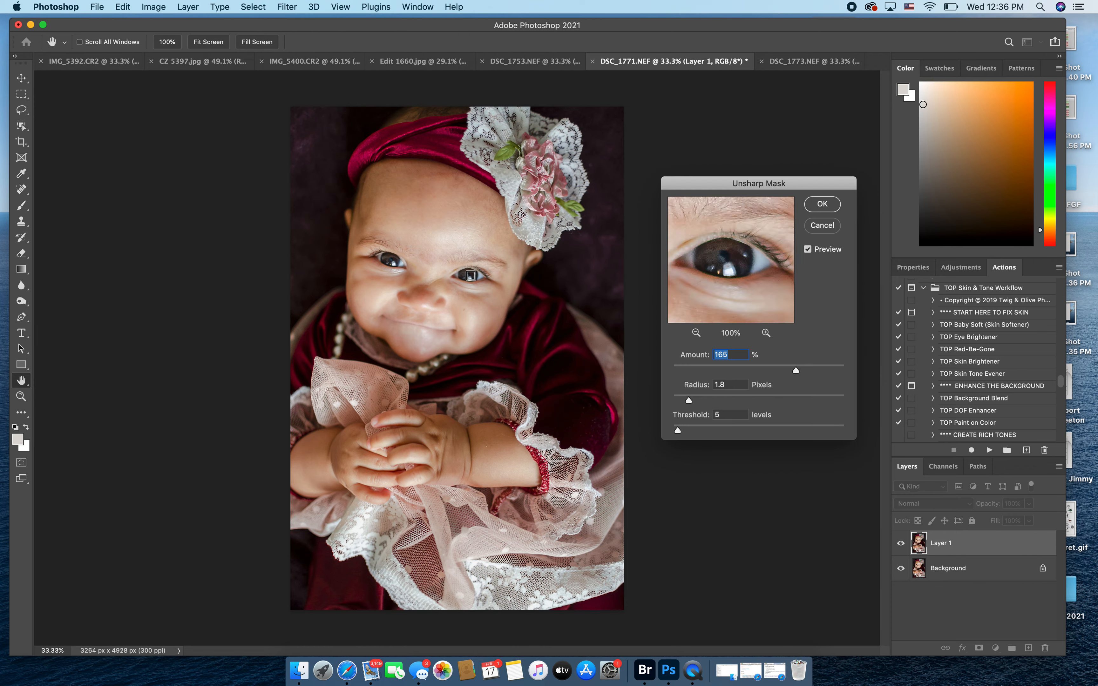
left_click(821, 206)
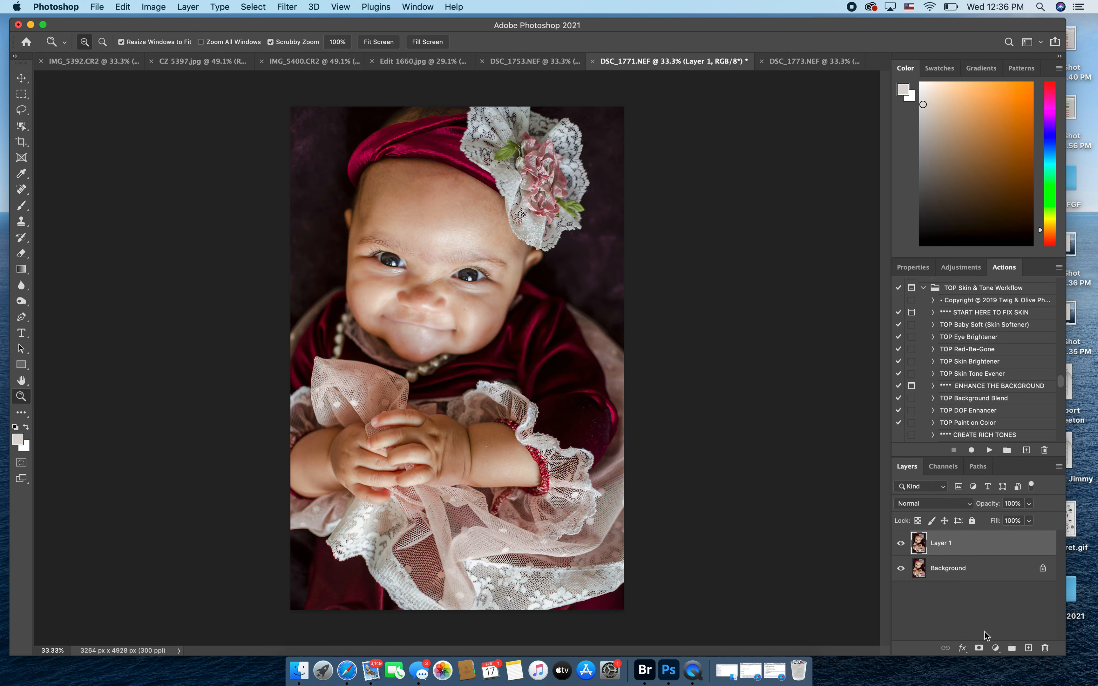
- Add a black layer mask to the sharpened copy and paint white on it over both eyes with the 500 px brush
left_click(979, 649)
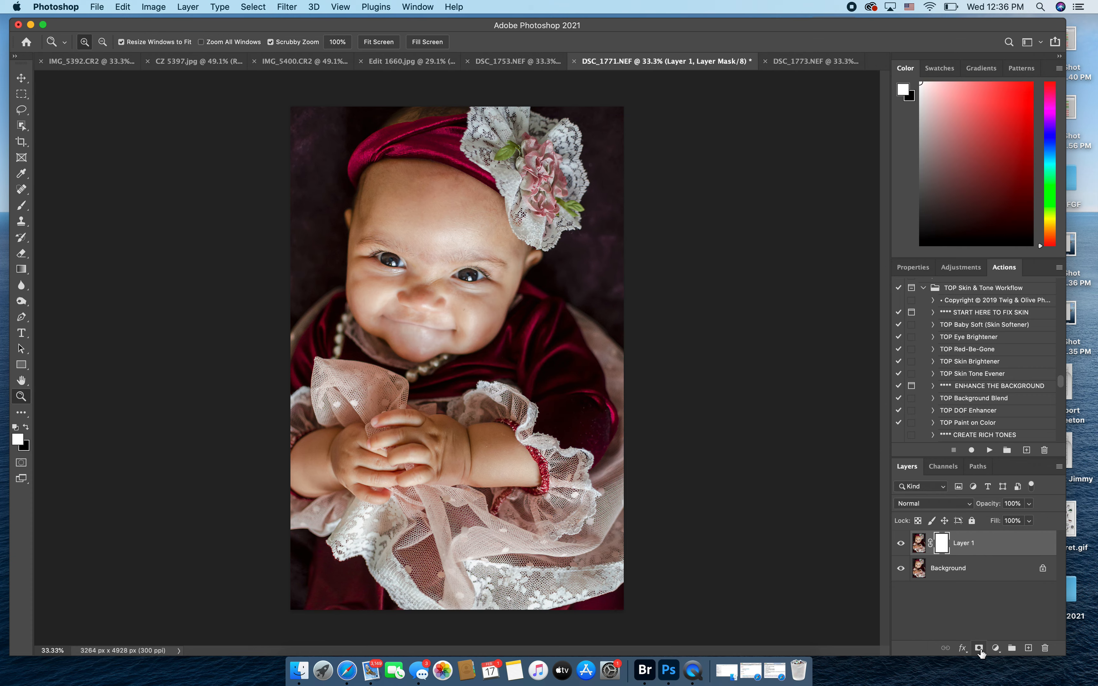
key("super+i")
key("b")
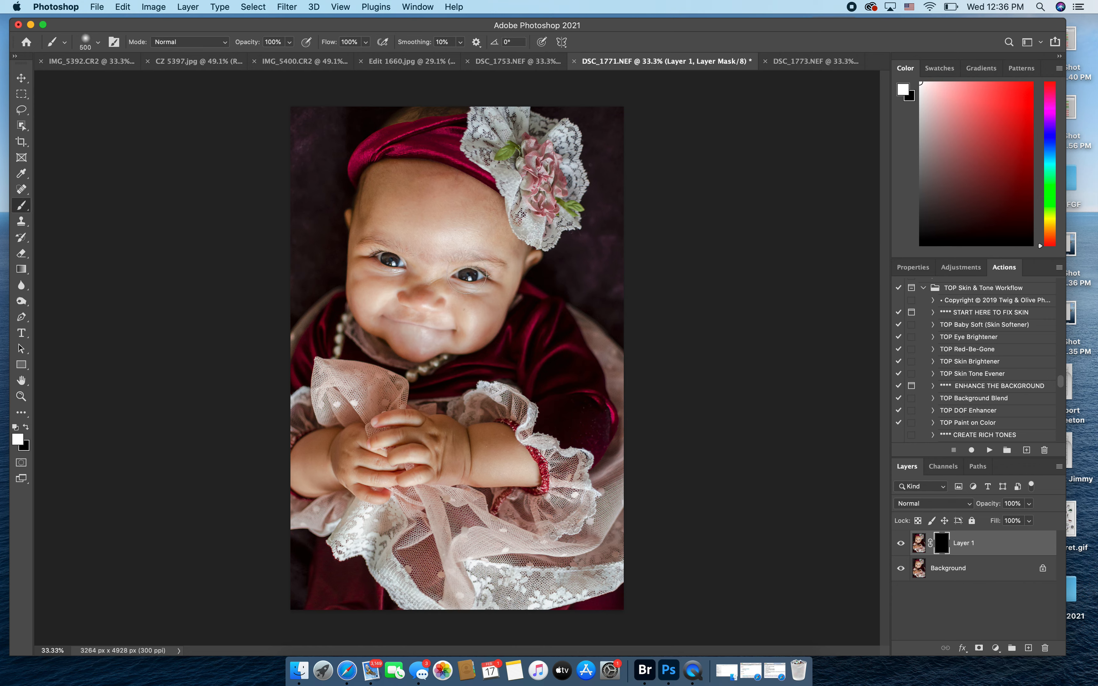
mouse_move(467, 275)
left_mouse_down()
mouse_move(467, 264)
mouse_move(487, 266)
left_mouse_up()
left_click_drag(374, 251, 385, 257)
- Reduce the brush to 100 px and paint white on the layer mask along the baby's mouth
key("bracketleft")
key("bracketleft")
key("bracketleft")
key("bracketleft")
left_click_drag(444, 330, 398, 323)
- Examine the eyes up close with the sharpened layer hidden and shown
scroll(427, 312, "up", 5)
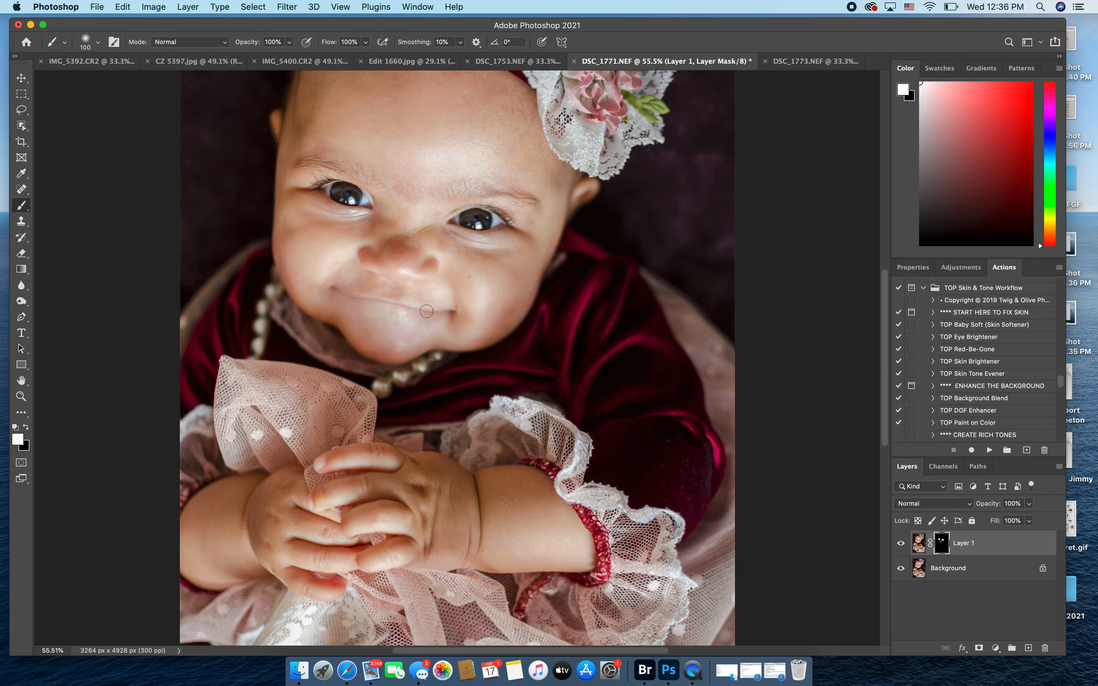
scroll(427, 311, "up", 4)
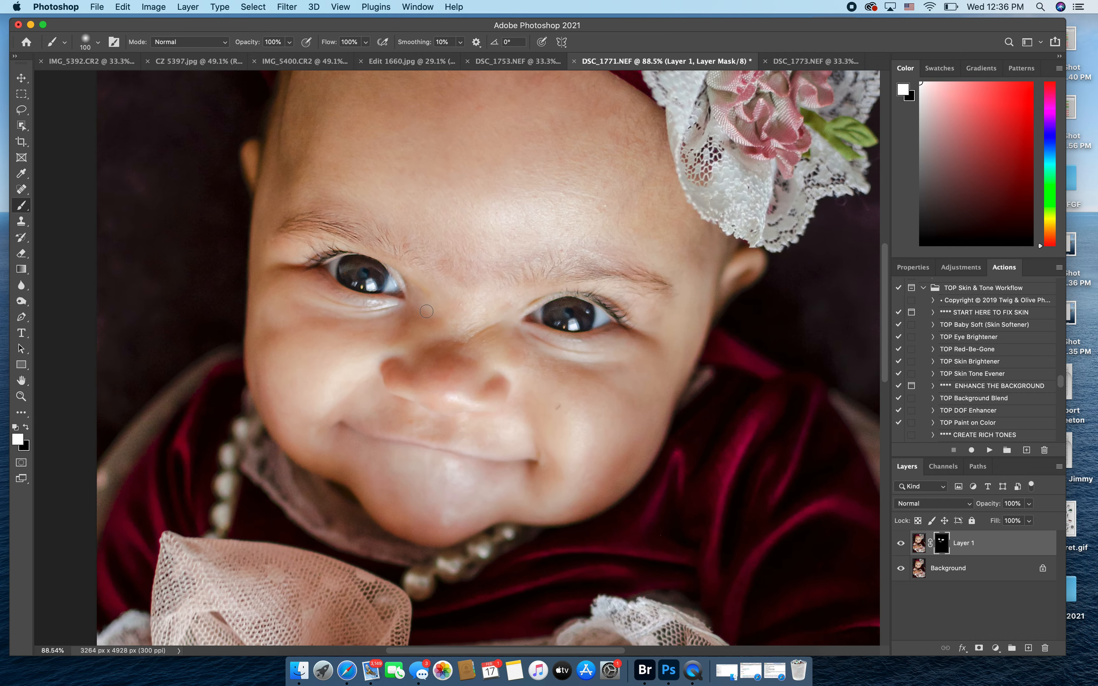
left_click(902, 544)
left_click(901, 544)
scroll(697, 432, "up", 5)
scroll(698, 432, "up", 2)
scroll(697, 431, "right", 4)
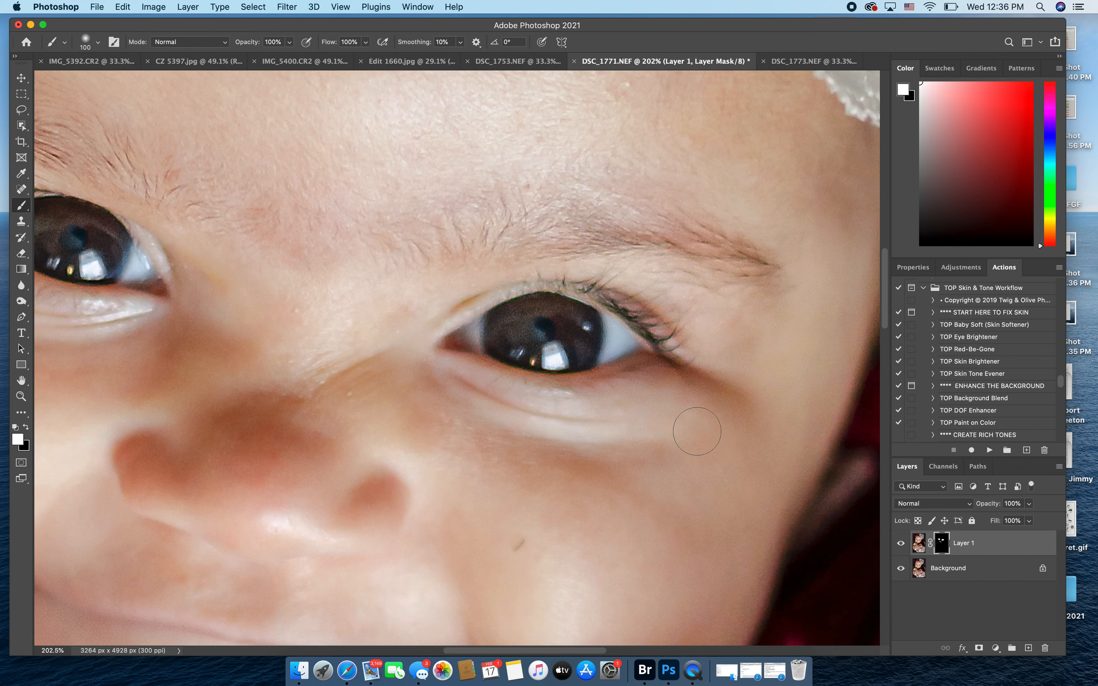
left_click(902, 545)
left_click(901, 545)
left_click(901, 545)
left_click(901, 545)
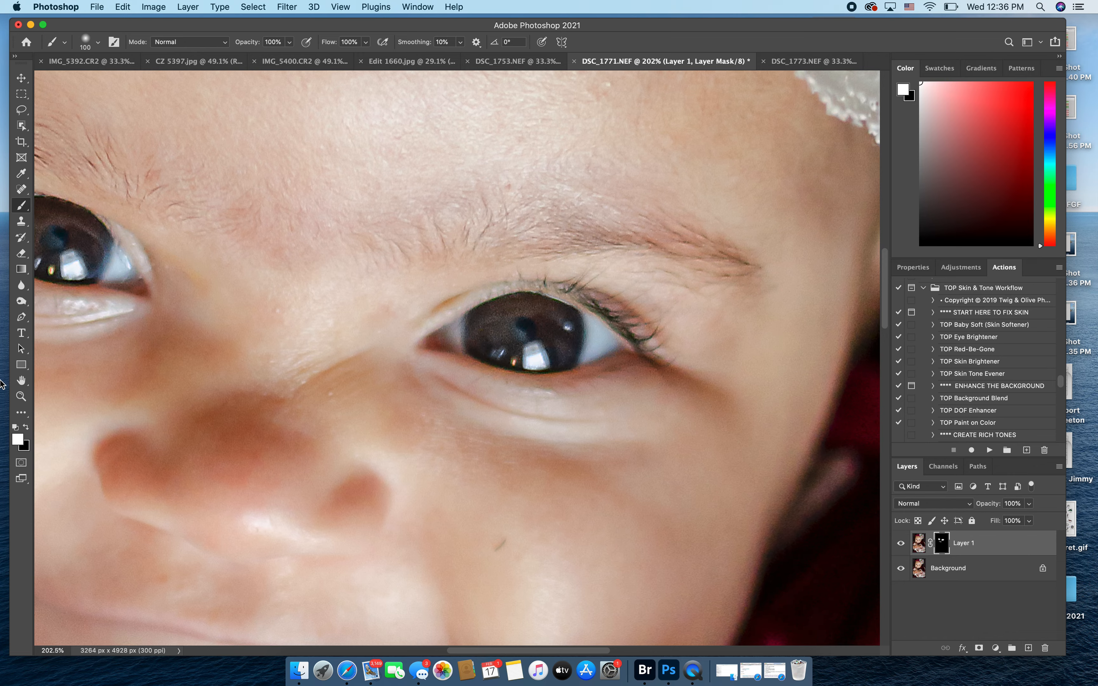
- Fit the whole portrait in the window and flatten its layers
left_click(21, 396)
left_click(377, 42)
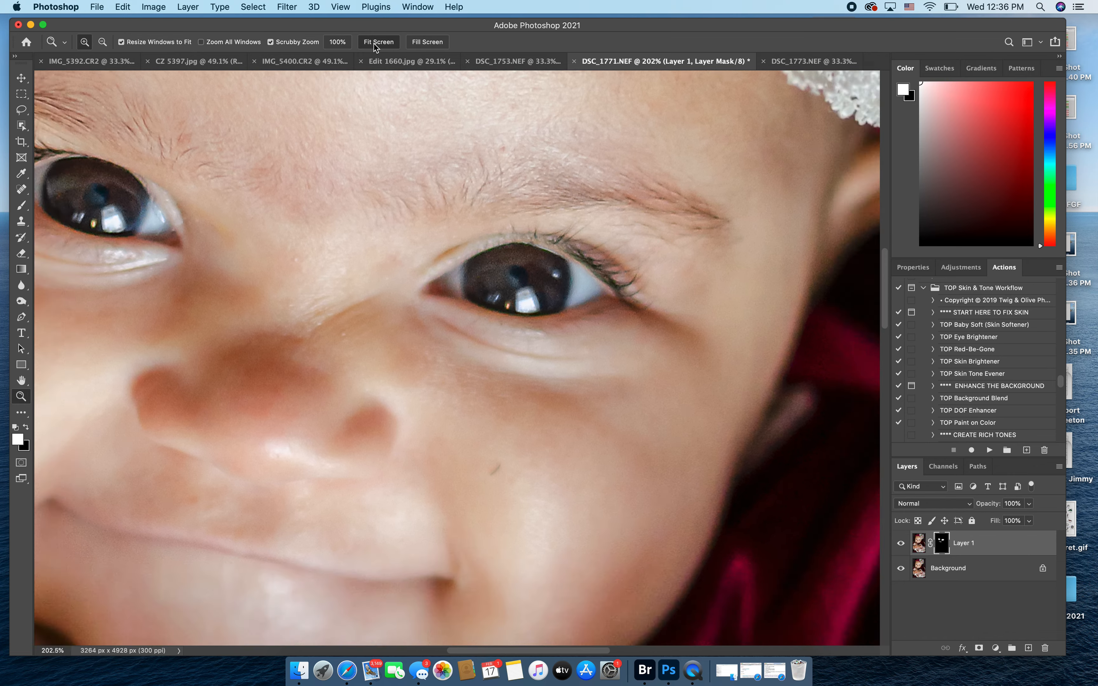
left_click(188, 6)
left_click(229, 482)
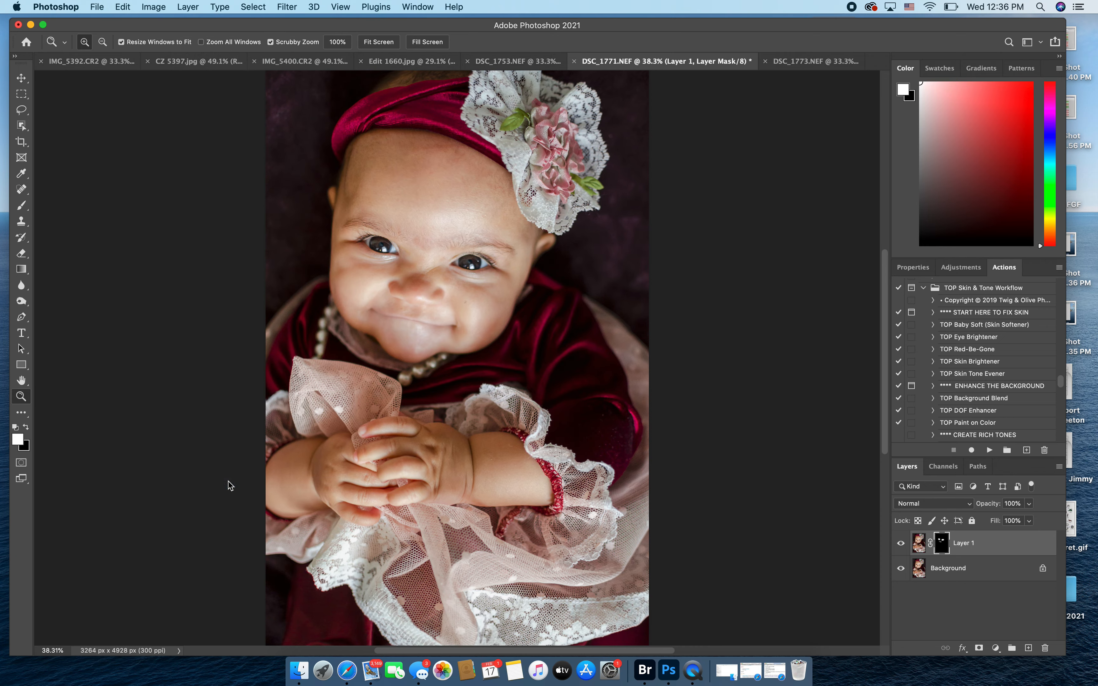
- Duplicate the flattened portrait layer and open the copy in the Camera Raw Filter at its Optics defringe settings
key("super+j")
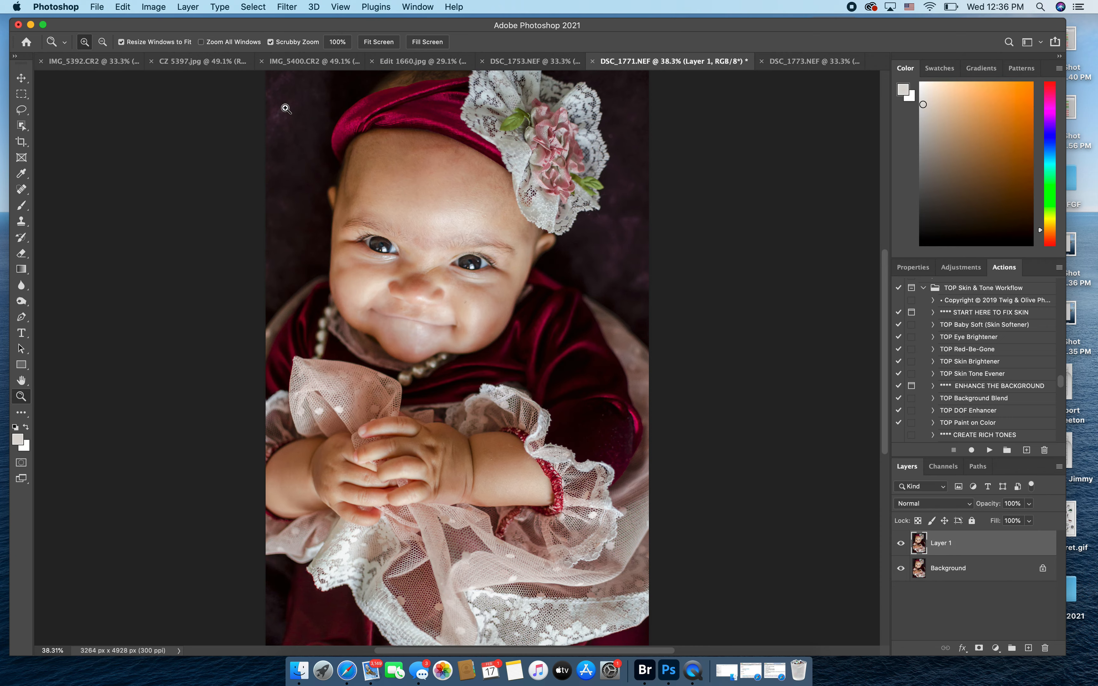
left_click(294, 6)
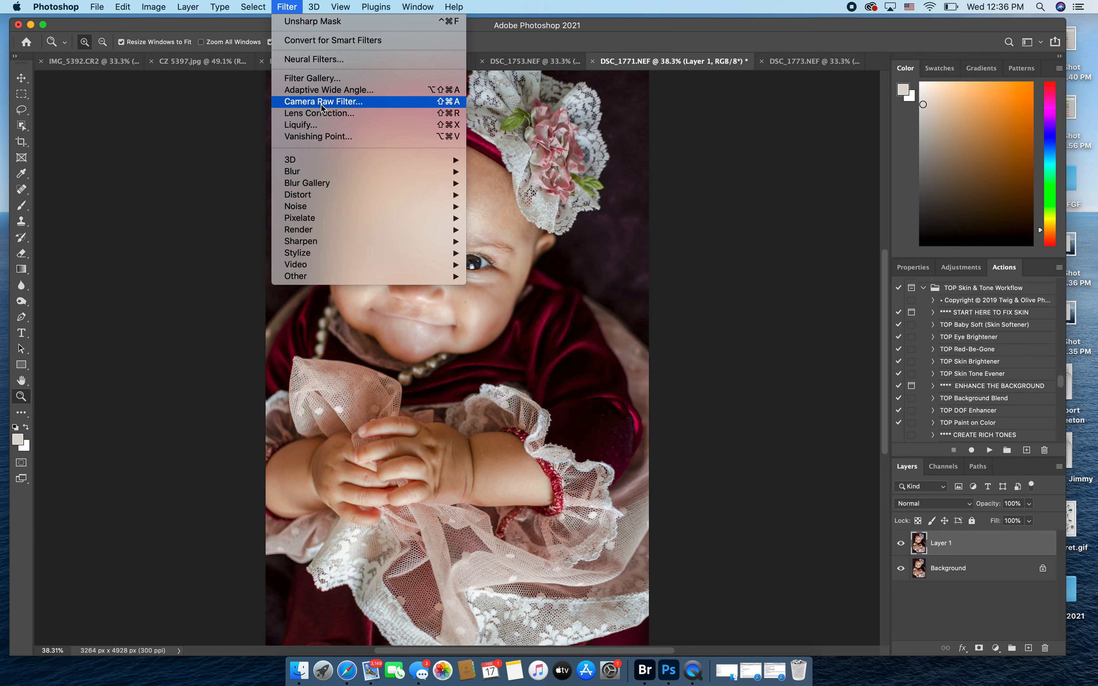
left_click(341, 103)
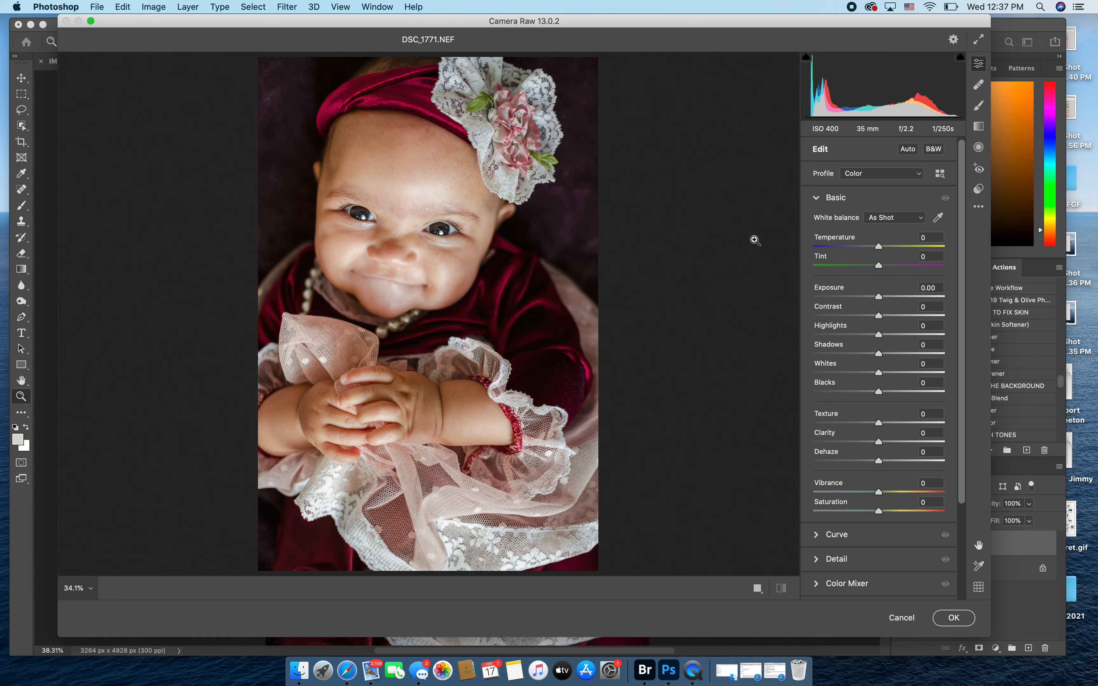
scroll(931, 365, "down", 5)
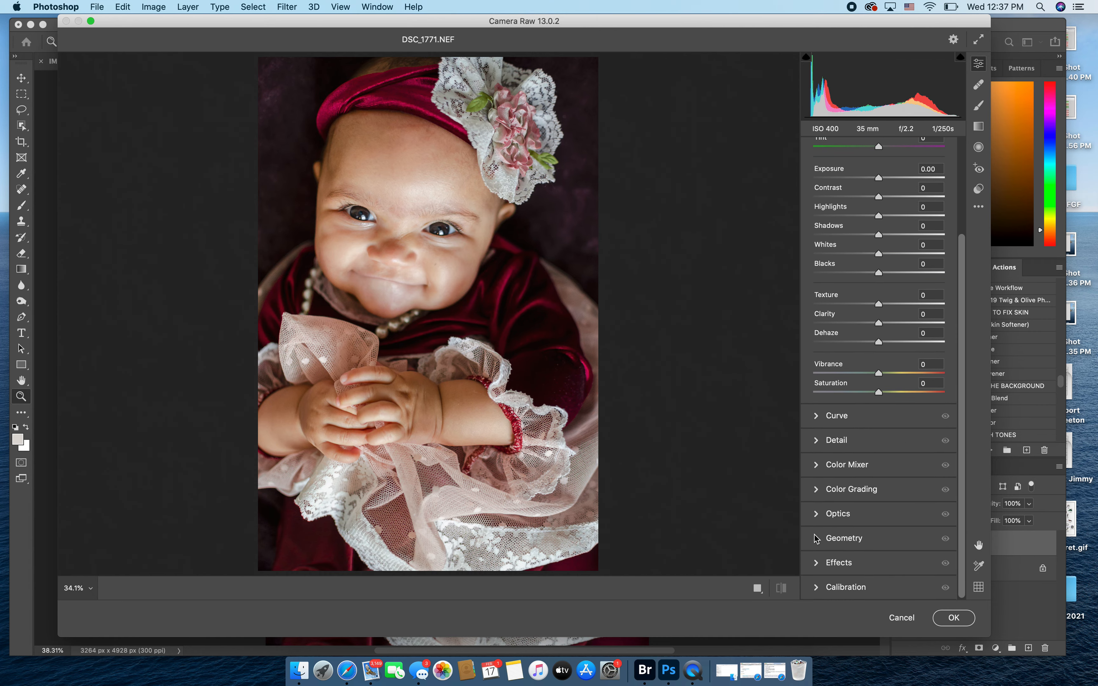
left_click(821, 515)
- Remove the green fringing around the eyes with Green Amount 5 and Green Hue 21/60, and apply the filter
left_click(438, 233)
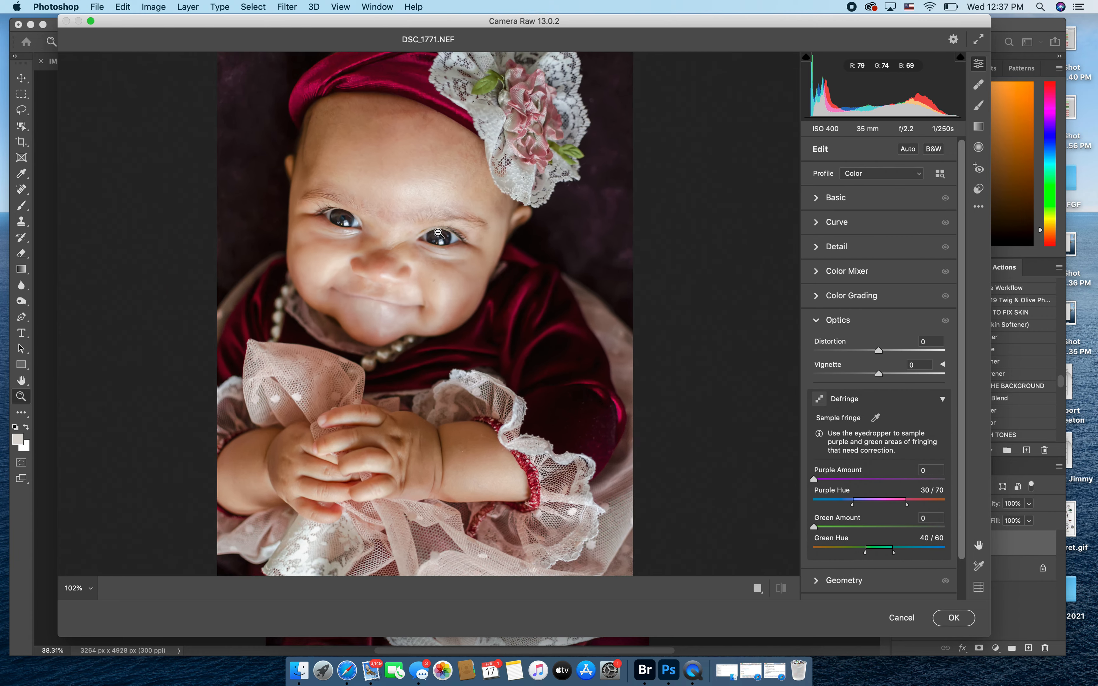
left_click(442, 338)
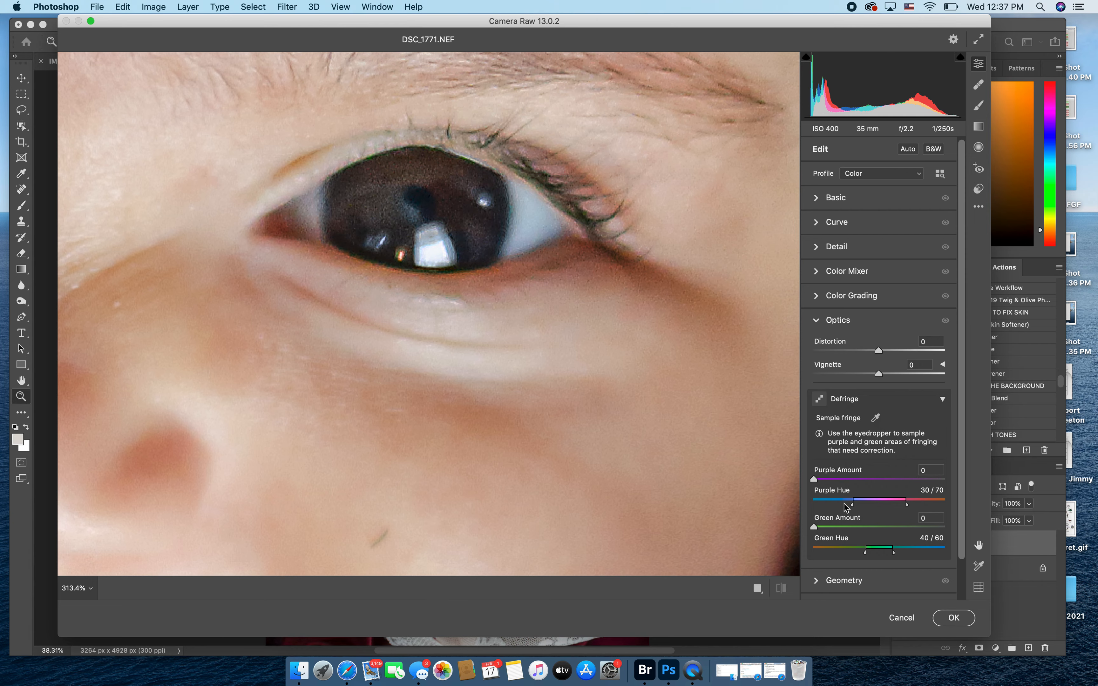
left_click(839, 527)
left_click_drag(840, 530, 847, 527)
left_click(590, 208)
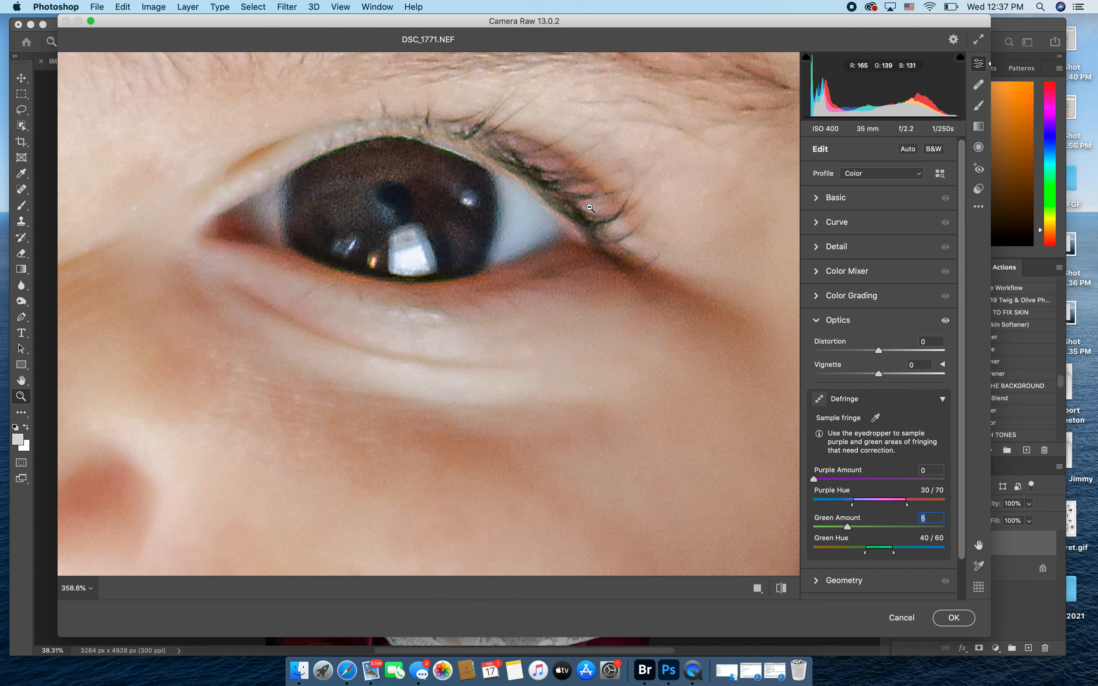
left_click_drag(865, 557, 841, 556)
left_click(603, 252)
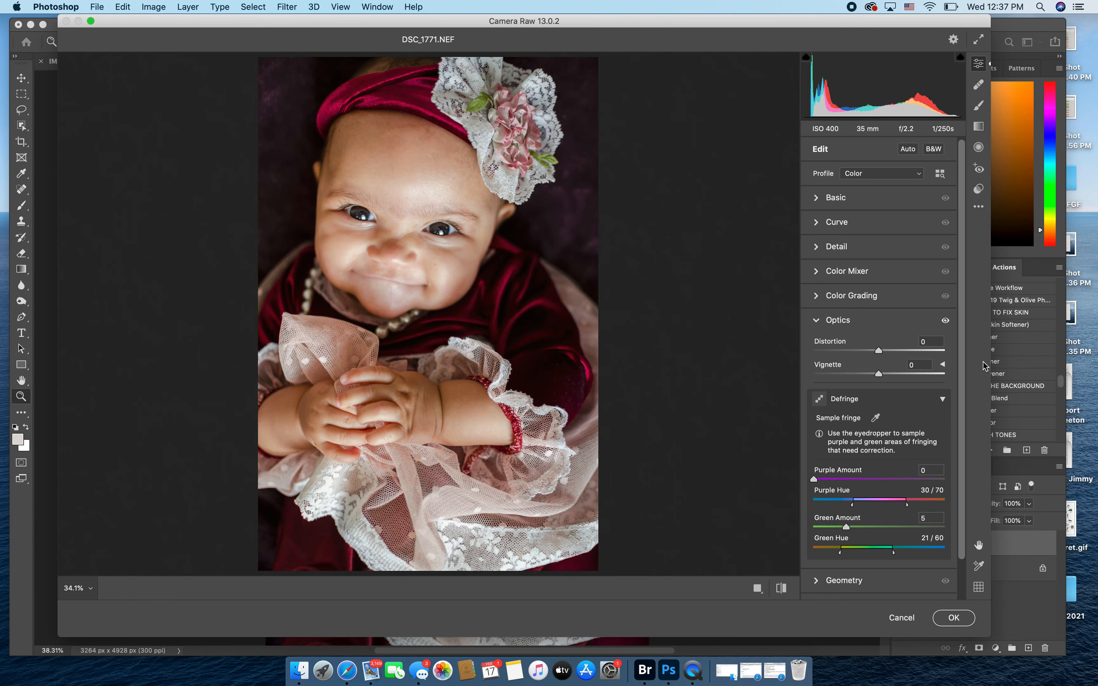
left_click(953, 619)
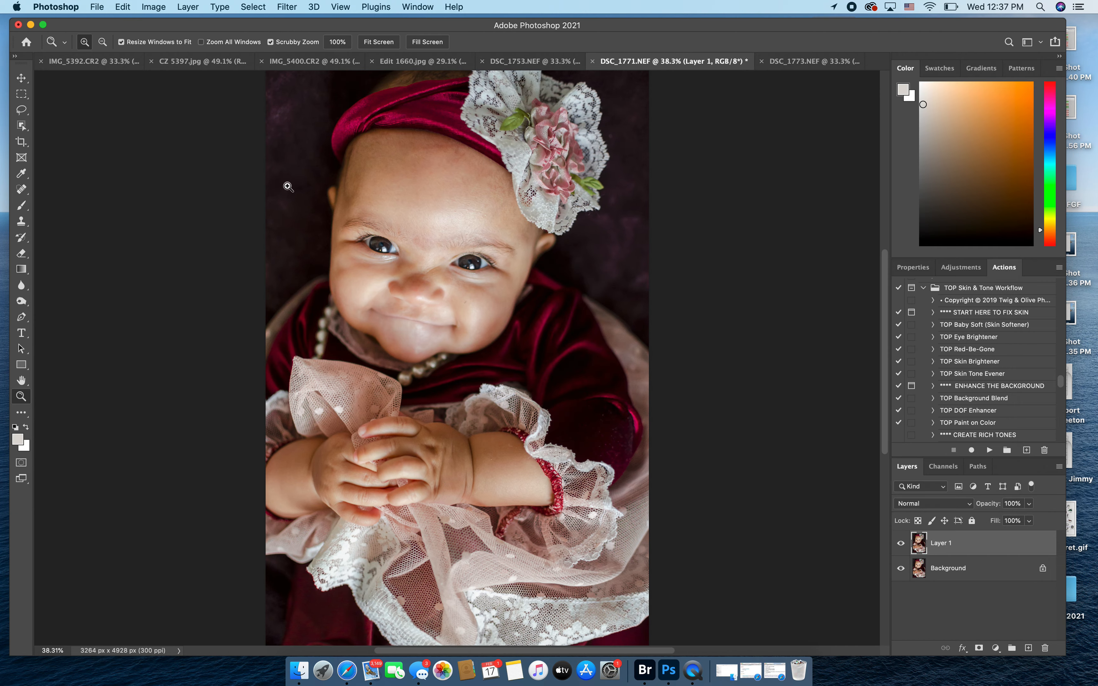
- Flatten the defringed image and open a fresh duplicate layer in the Camera Raw Filter
left_click(192, 10)
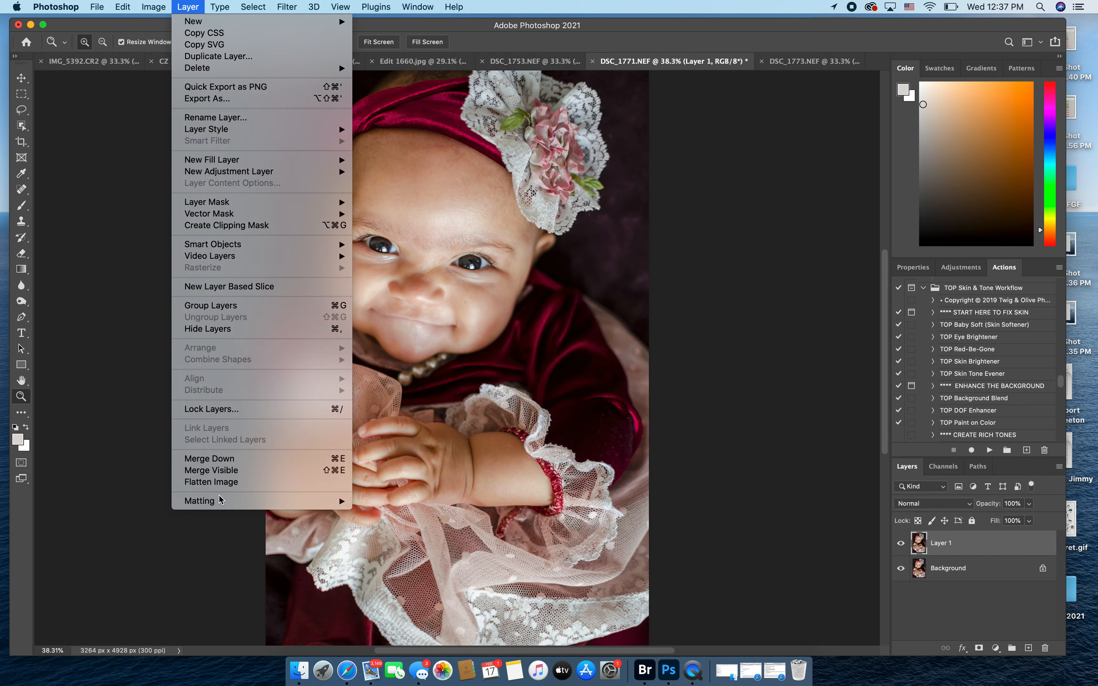
left_click(221, 484)
key("super+j")
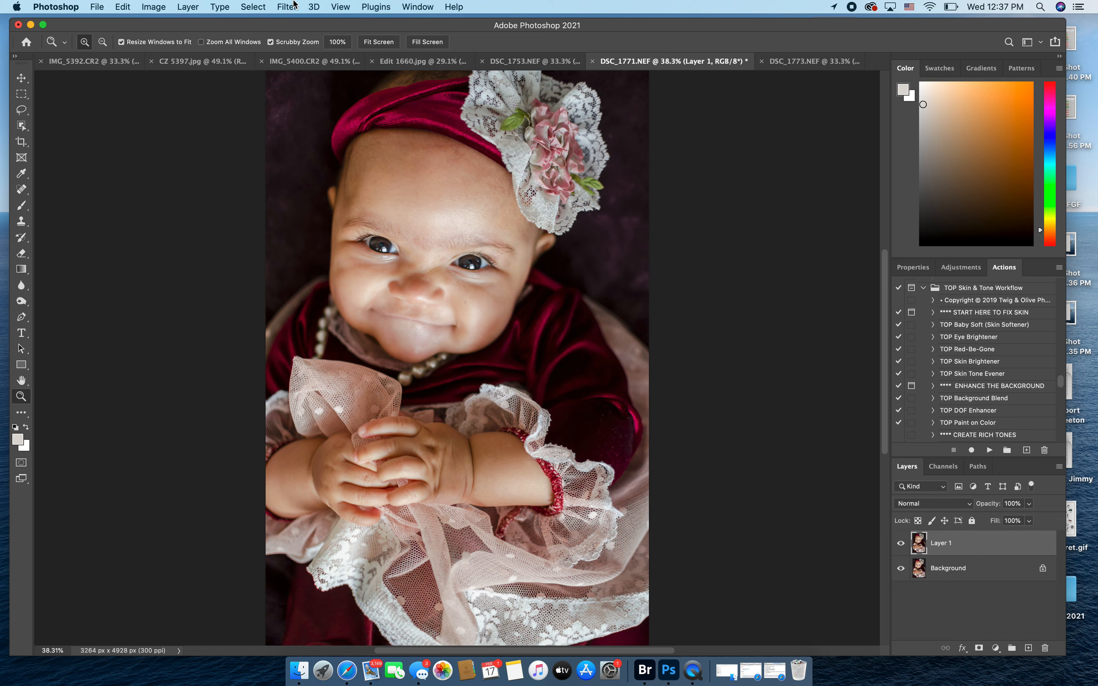
left_click(287, 7)
left_click(313, 102)
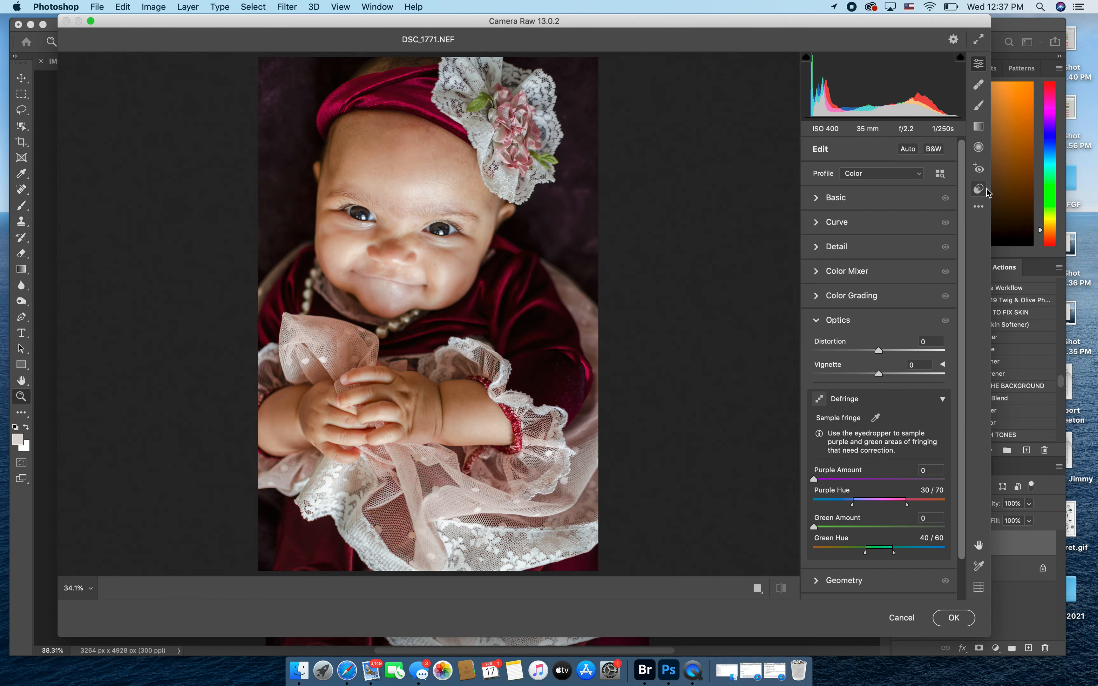
- Load the TOP Haystack.xmp preset from the xmp files folder and apply it to the duplicate layer
left_click(979, 206)
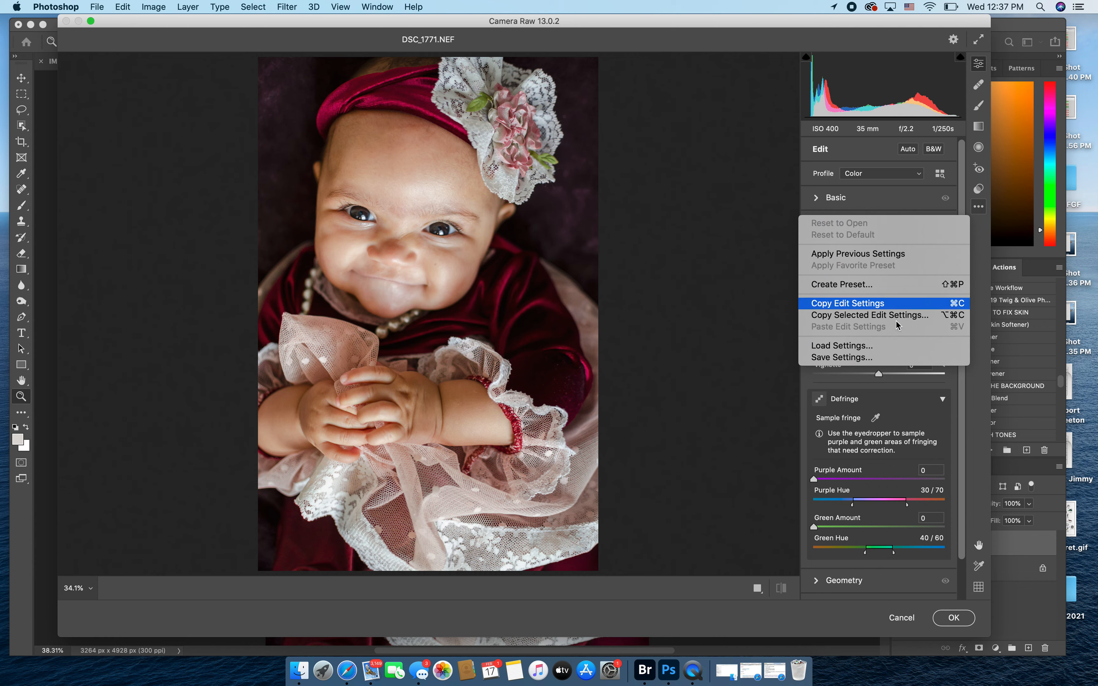
left_click(871, 349)
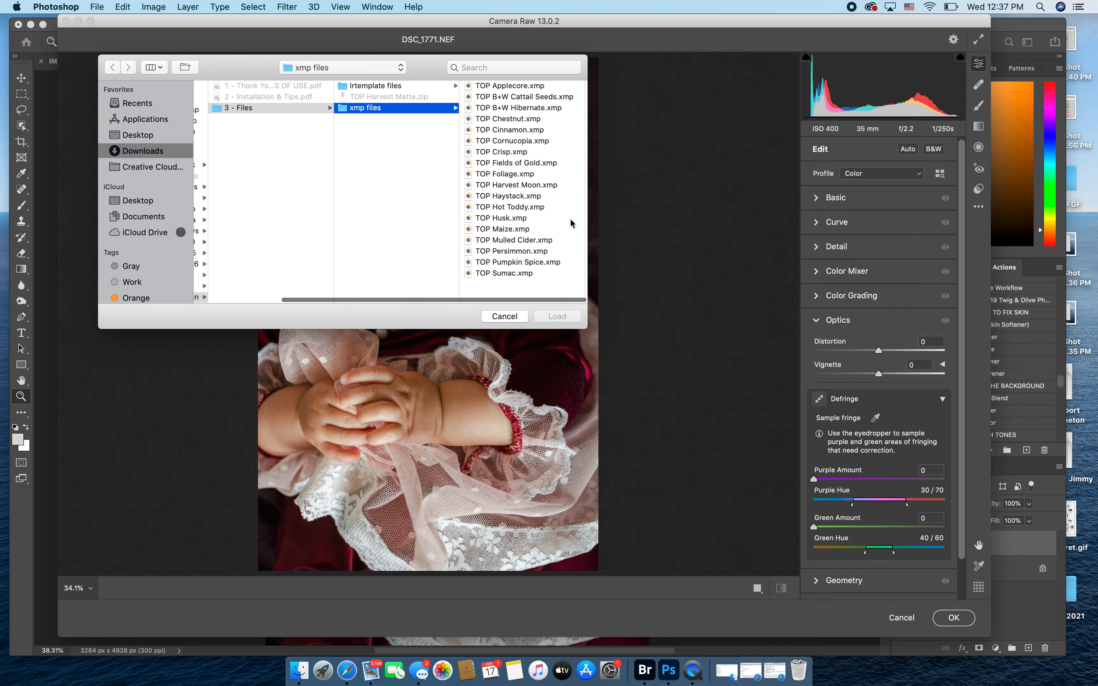
left_click(516, 196)
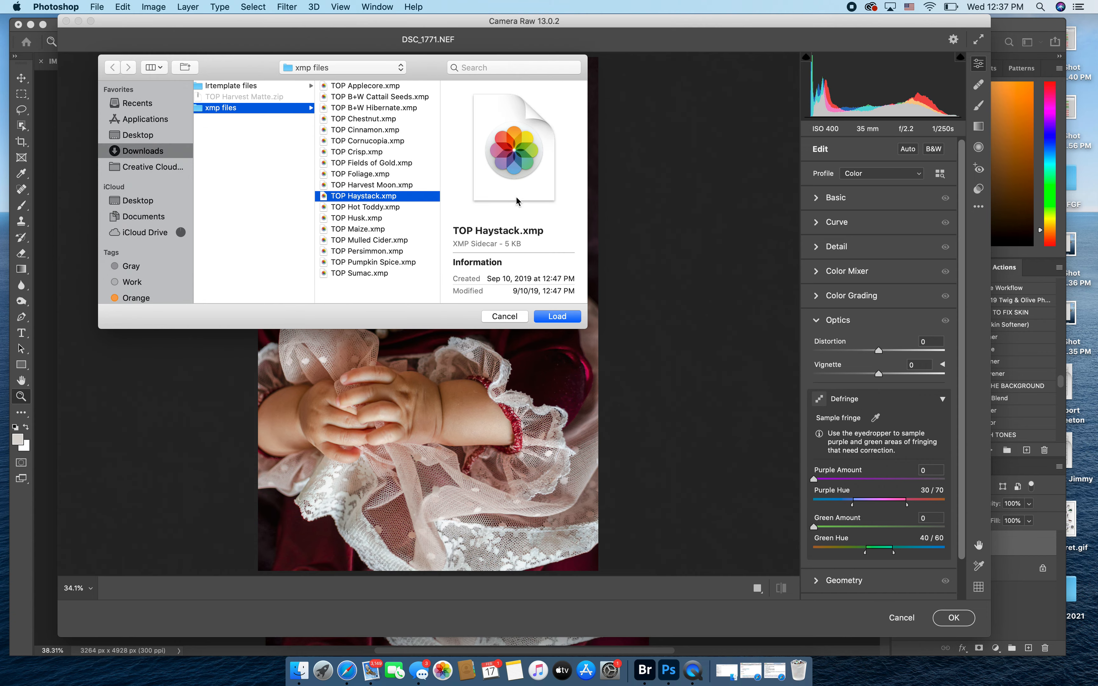
left_click(555, 317)
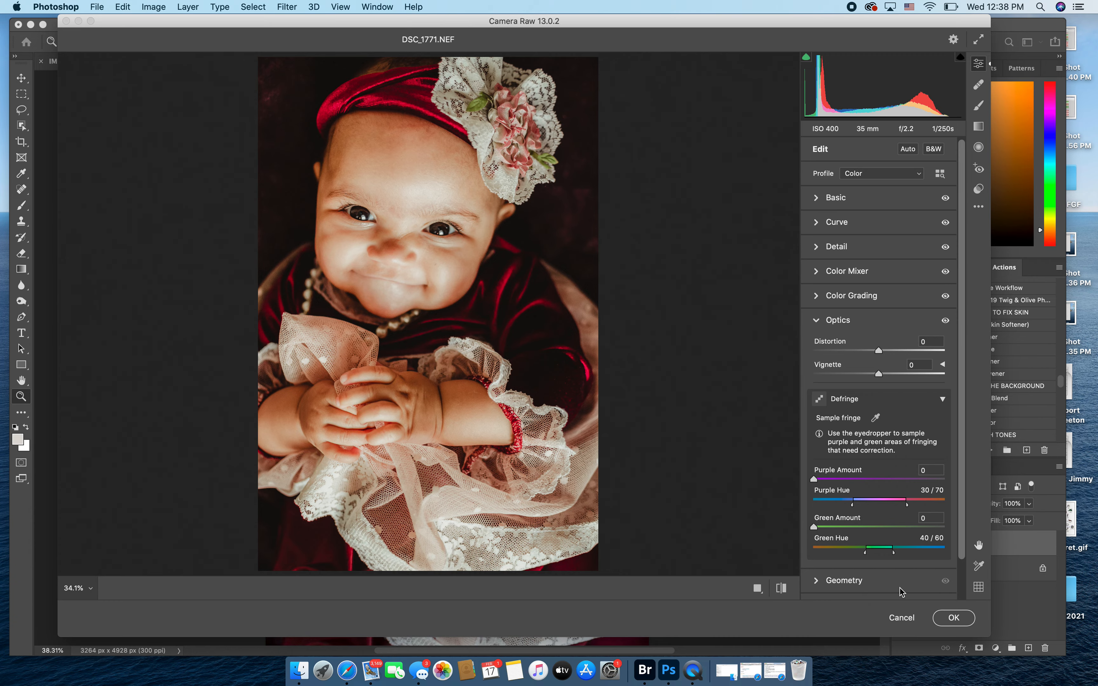
left_click(954, 619)
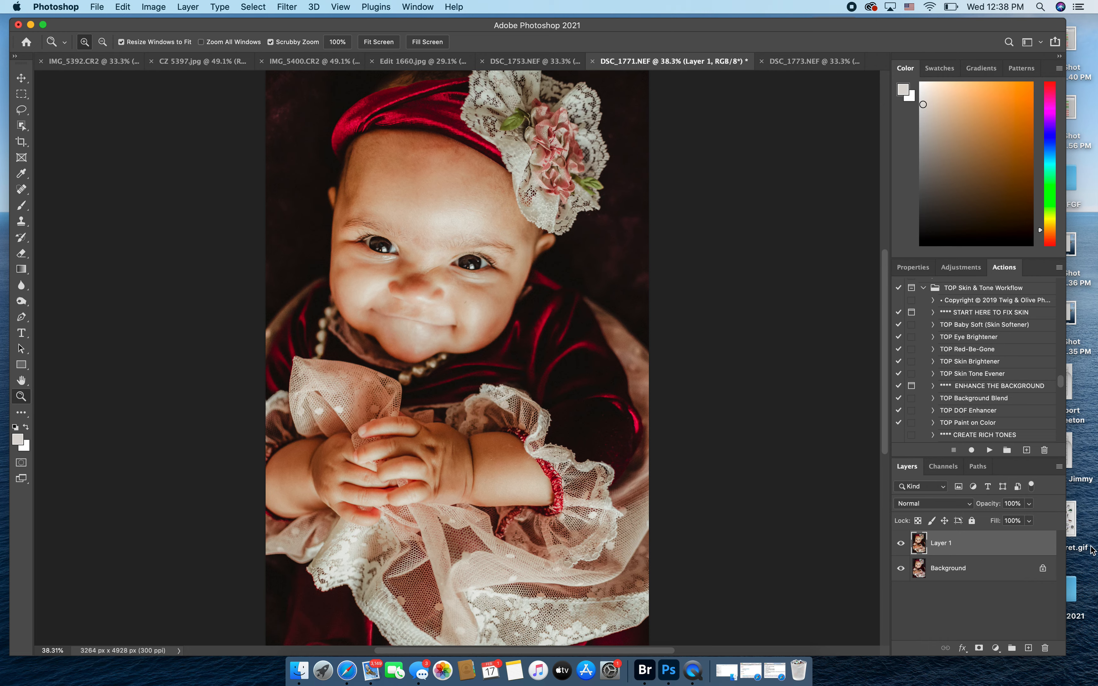
- Lower the Haystack-toned layer's opacity to 49% and compare the portrait with that layer hidden and shown
left_click(1030, 504)
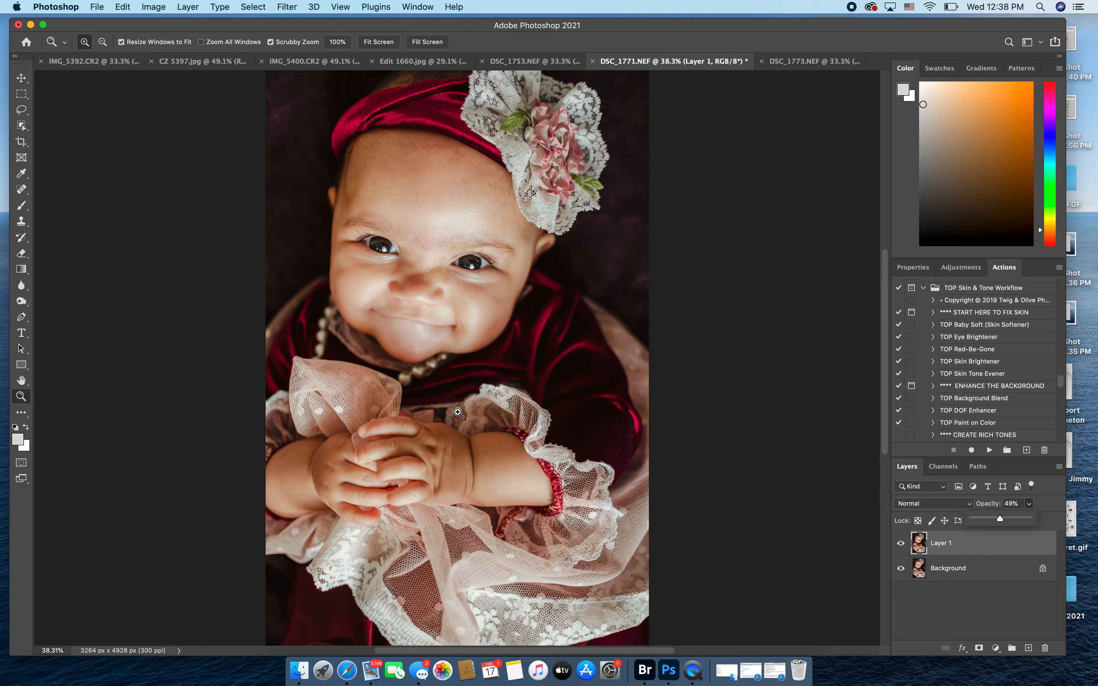
scroll(458, 413, "down", 5)
scroll(458, 412, "up", 3)
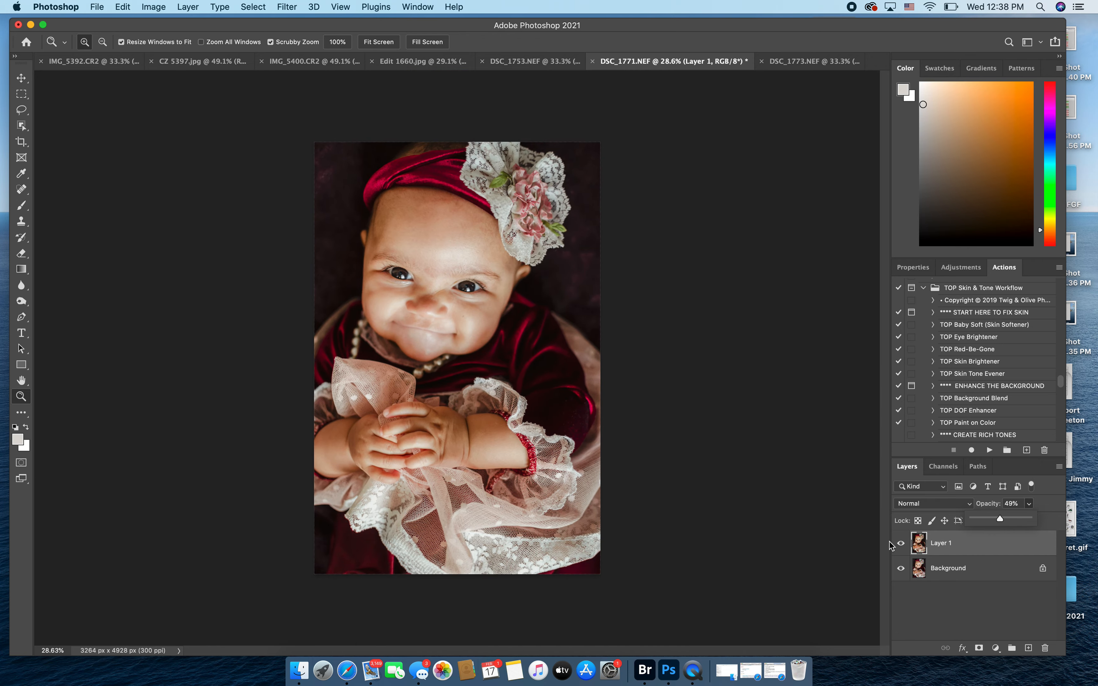
left_click(901, 544)
left_click(900, 545)
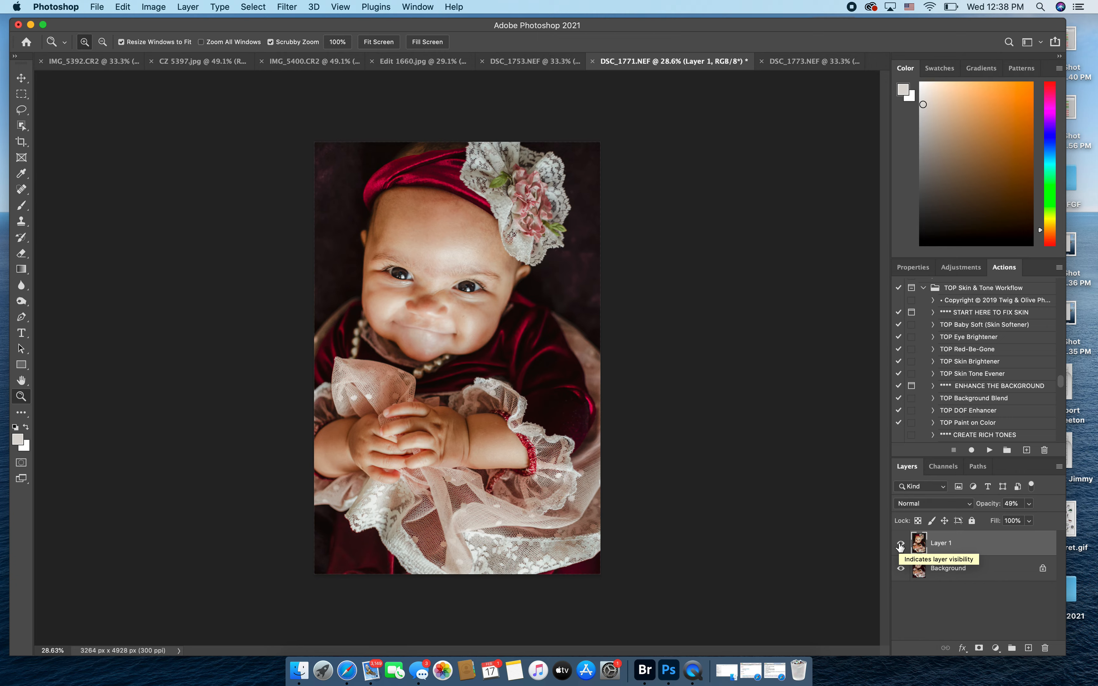
- Flatten the toned portrait and run the TOP Red-Be-Gone action on it
left_click(189, 9)
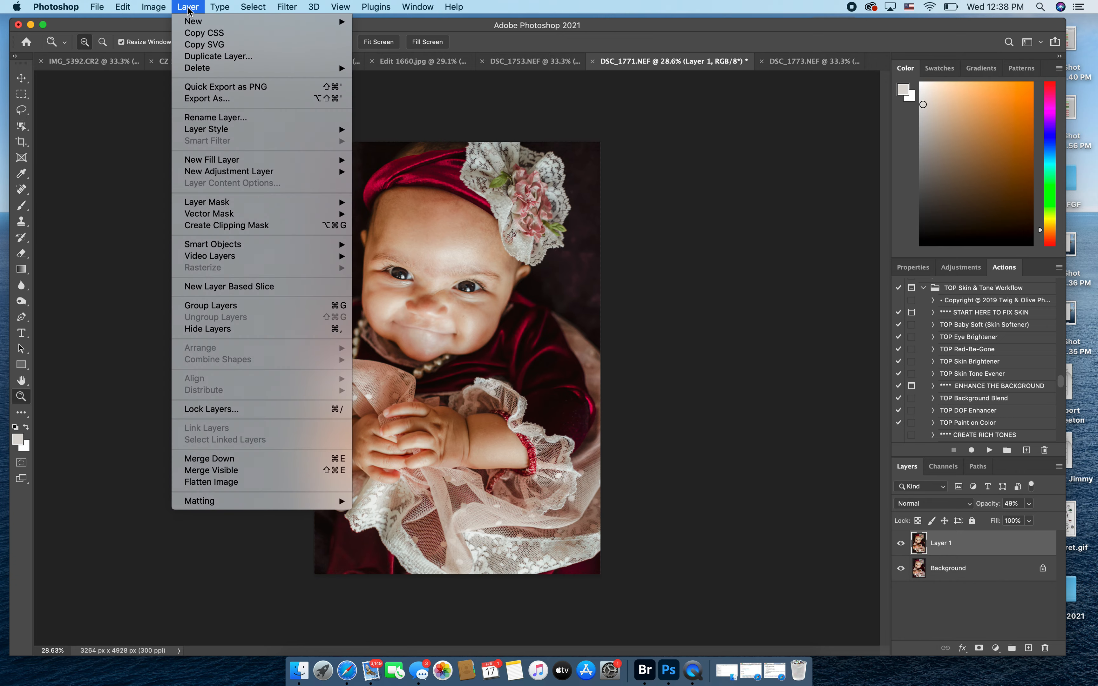
left_click(210, 483)
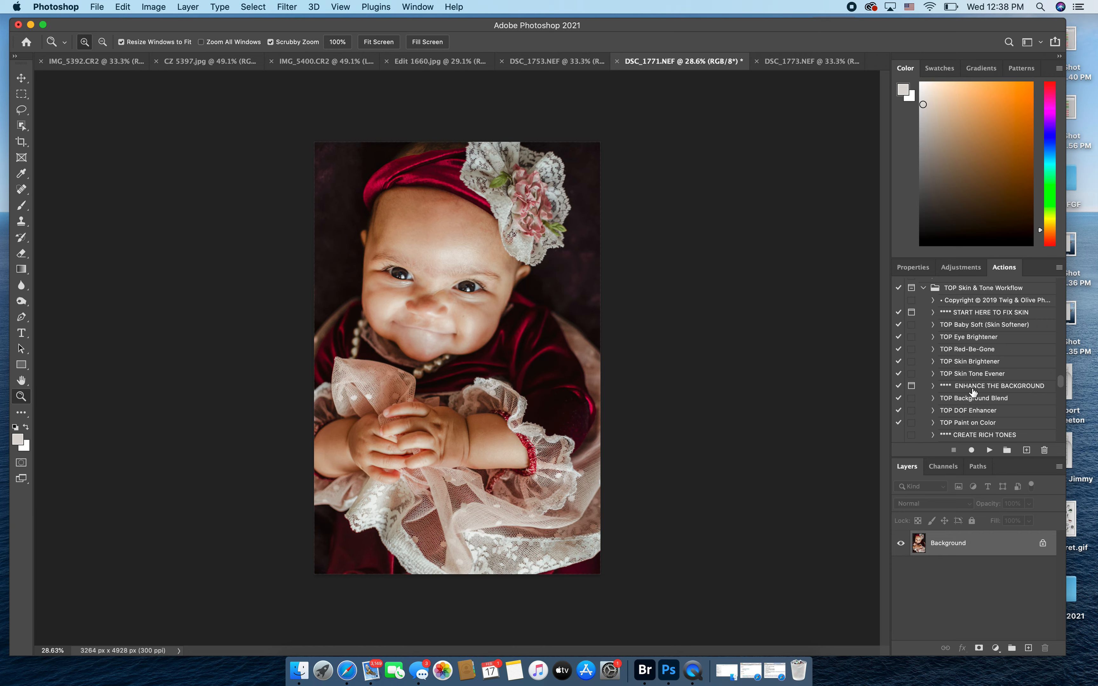
scroll(972, 391, "down", 5)
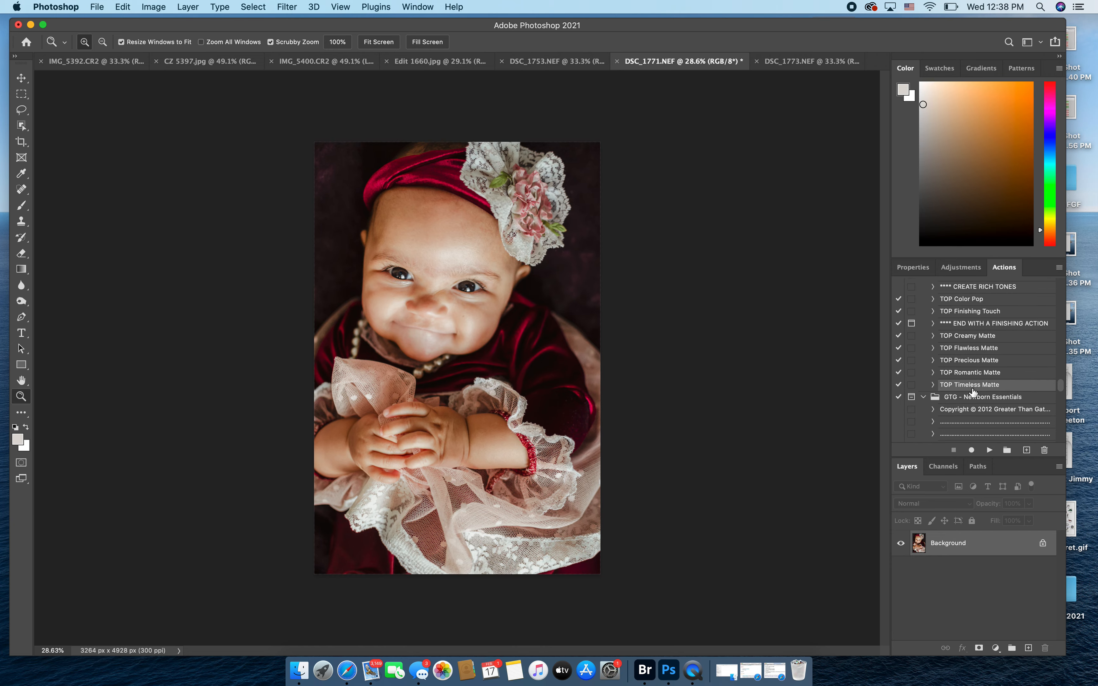
scroll(972, 391, "up", 6)
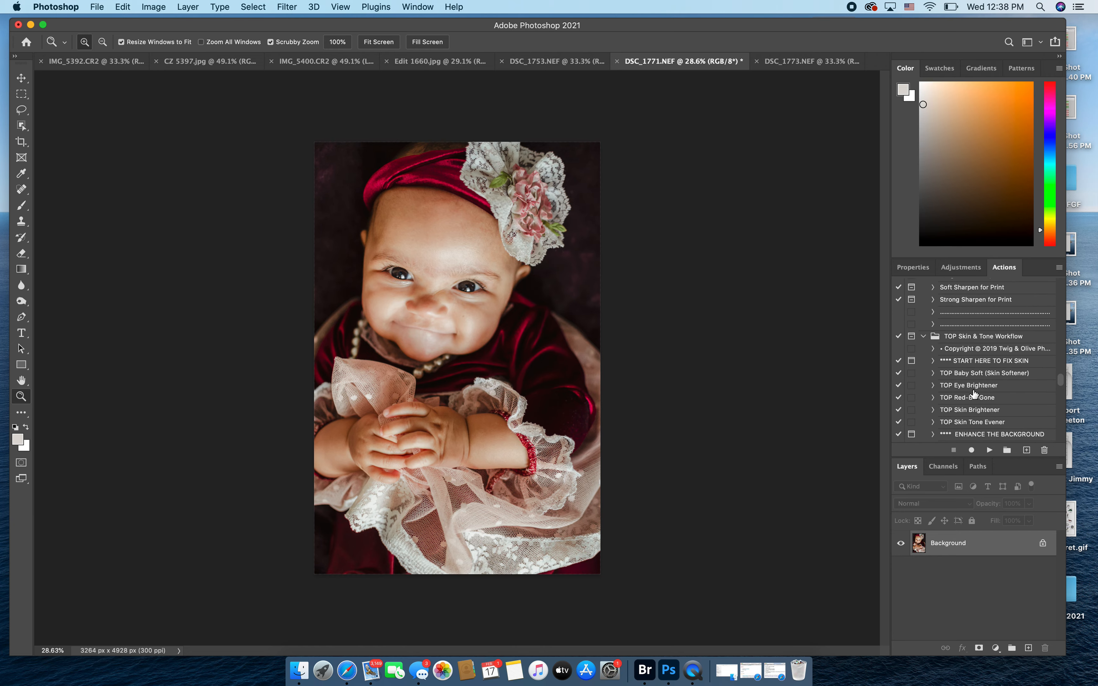
left_click(974, 397)
left_click(988, 450)
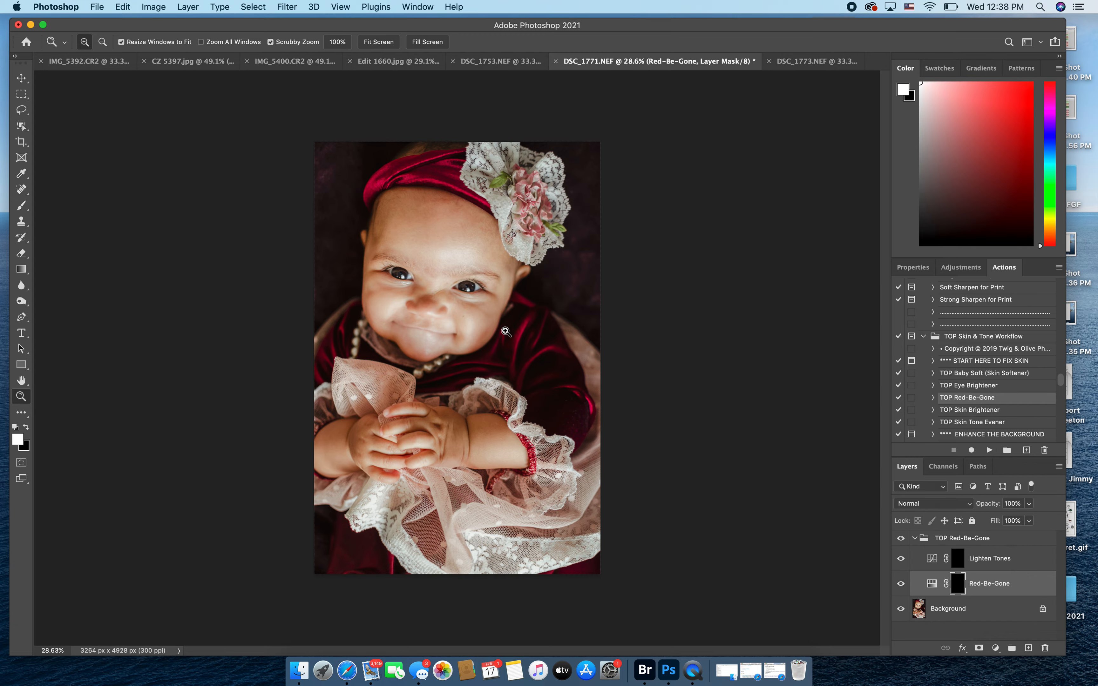
- Paint white on the Red-Be-Gone mask along the chin, cheeks and nose with a 150 px brush at 39% opacity
left_click(484, 340)
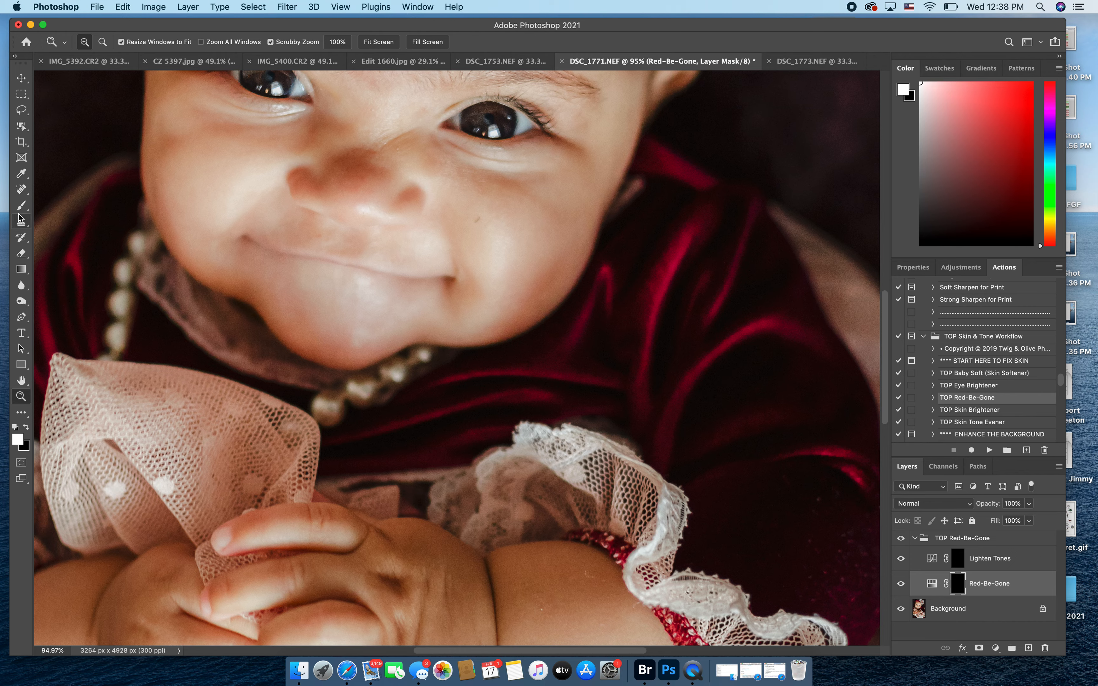
left_click(25, 211)
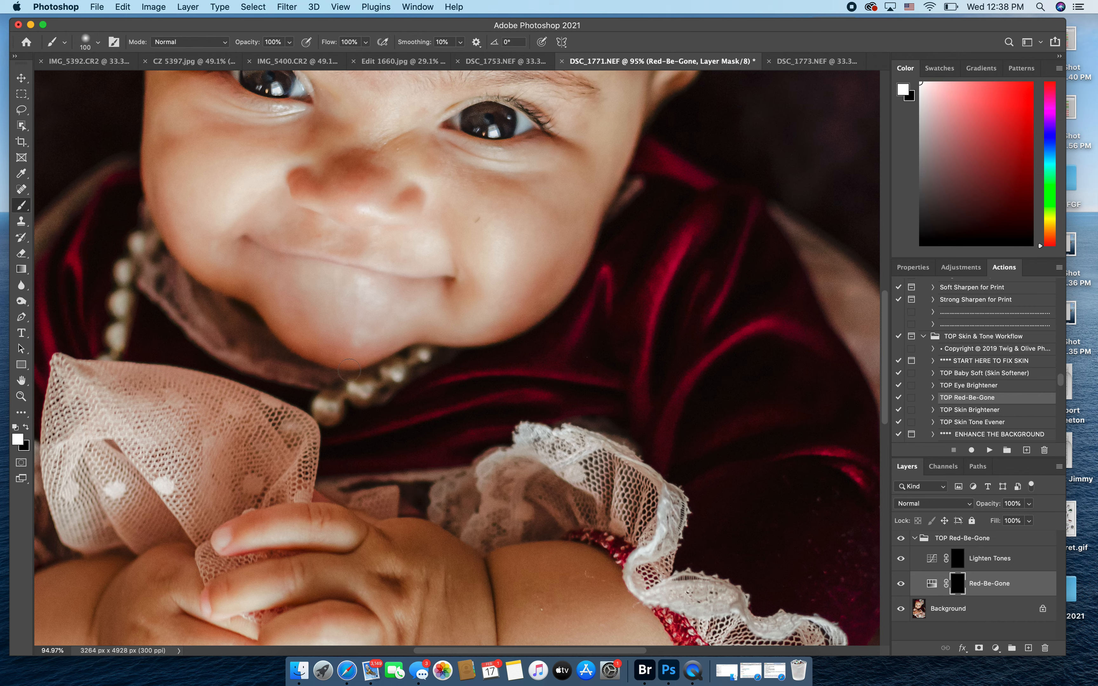
left_click(290, 42)
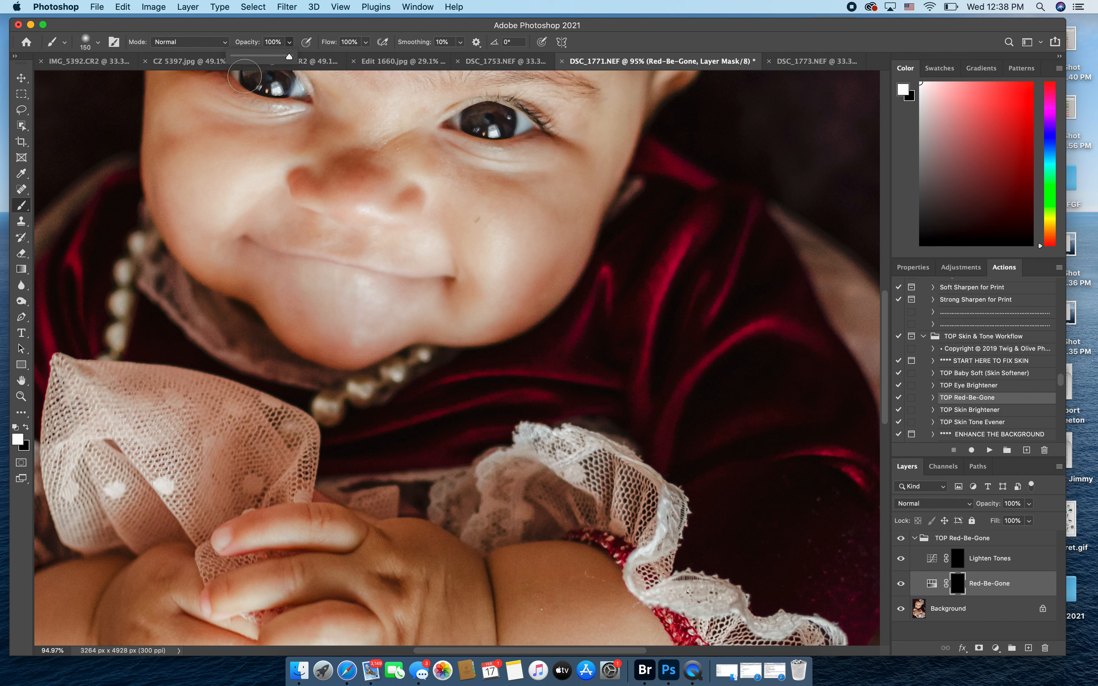
left_click(254, 56)
mouse_move(360, 361)
left_mouse_down()
mouse_move(295, 341)
mouse_move(376, 350)
mouse_move(290, 337)
mouse_move(366, 369)
mouse_move(402, 343)
mouse_move(503, 316)
mouse_move(558, 274)
mouse_move(495, 313)
mouse_move(518, 324)
mouse_move(558, 275)
mouse_move(528, 321)
mouse_move(459, 333)
mouse_move(573, 270)
mouse_move(601, 237)
mouse_move(611, 212)
left_mouse_up()
mouse_move(143, 226)
left_mouse_down()
mouse_move(152, 201)
mouse_move(220, 287)
mouse_move(283, 338)
left_mouse_up()
mouse_move(347, 178)
left_mouse_down()
mouse_move(371, 175)
mouse_move(341, 167)
left_mouse_up()
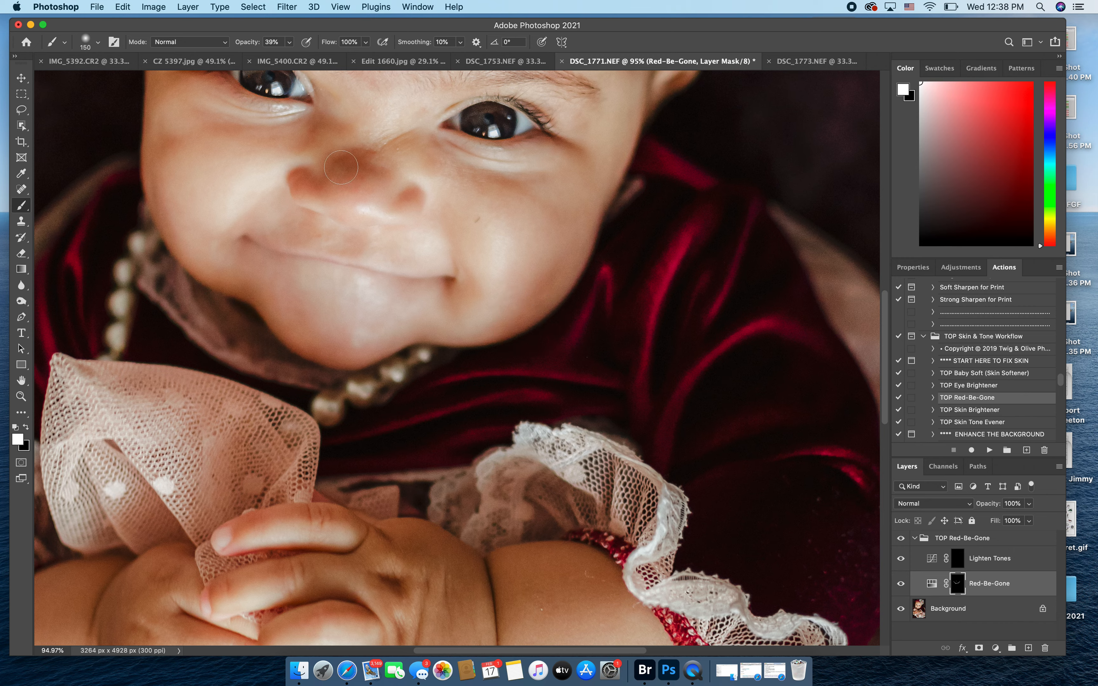
- Compare the whole portrait with the Red-Be-Gone layer hidden and shown
left_click(21, 397)
left_click(379, 42)
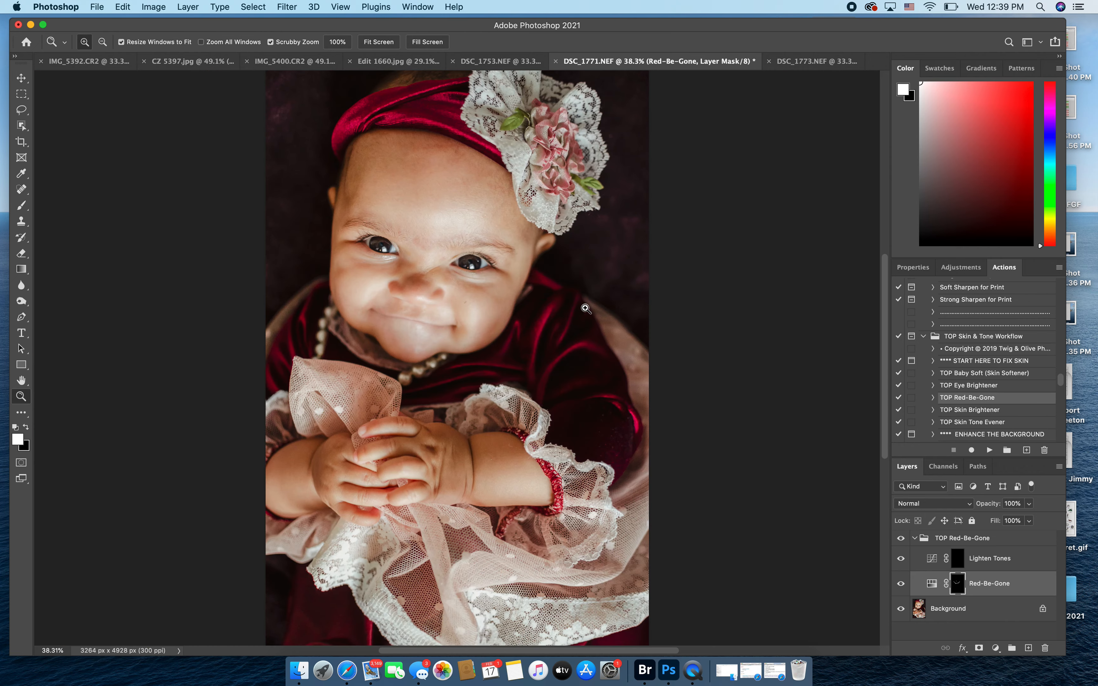
left_click(901, 584)
left_click(901, 584)
key("b")
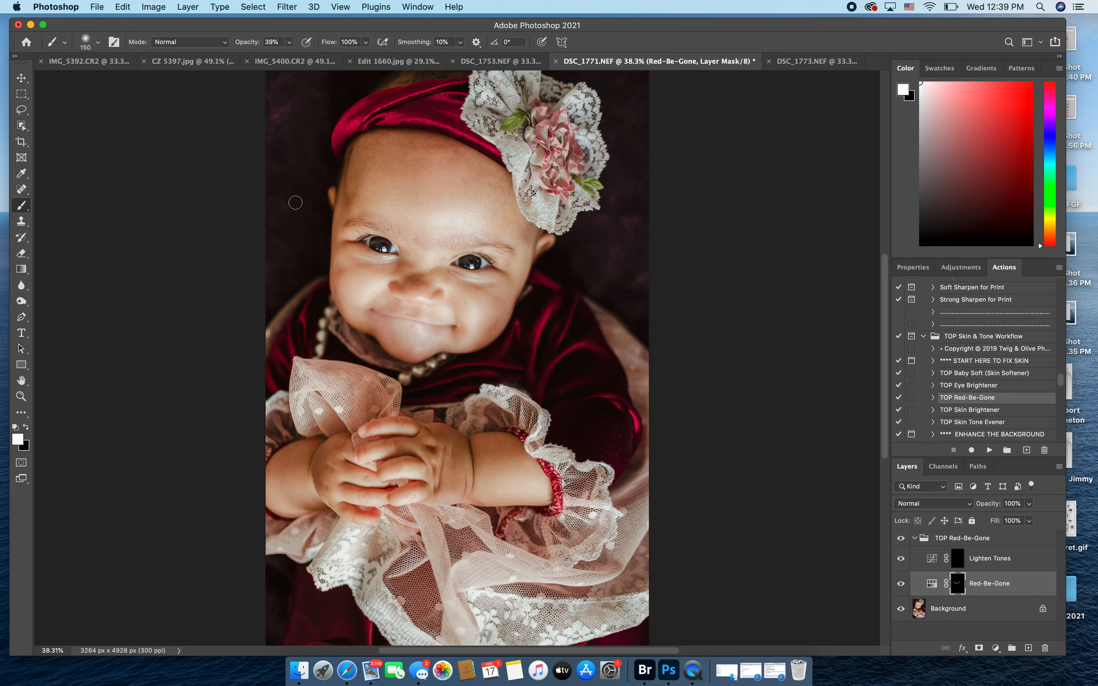
- Flatten the red-corrected portrait and run the TOP Eye Brightener action
left_click(187, 7)
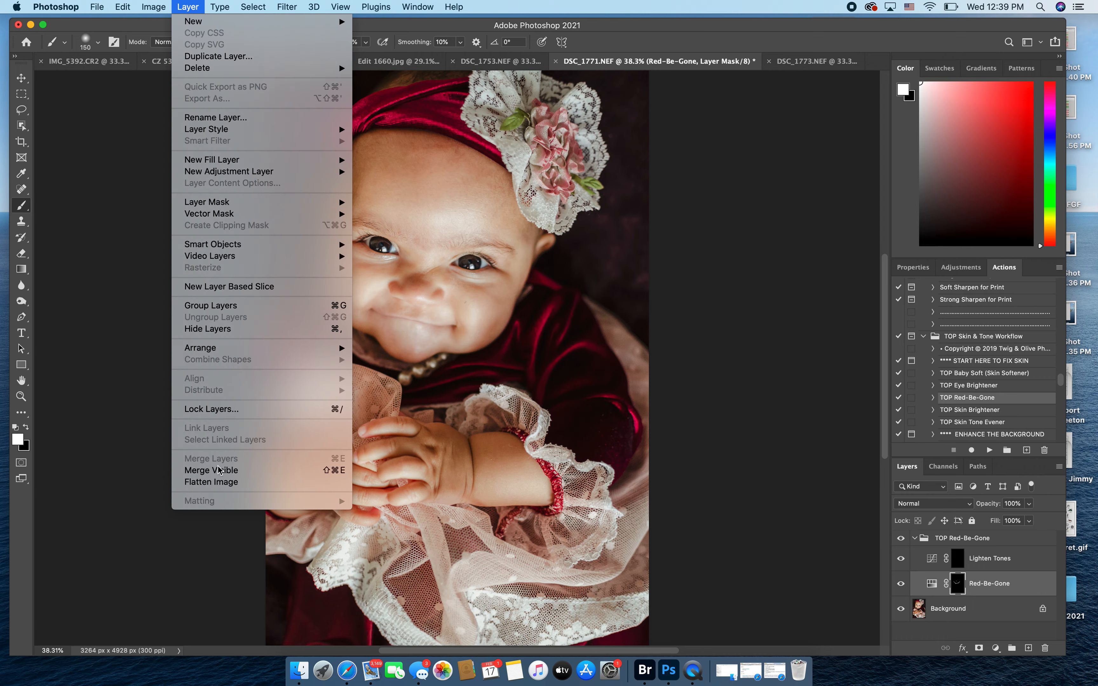
left_click(211, 482)
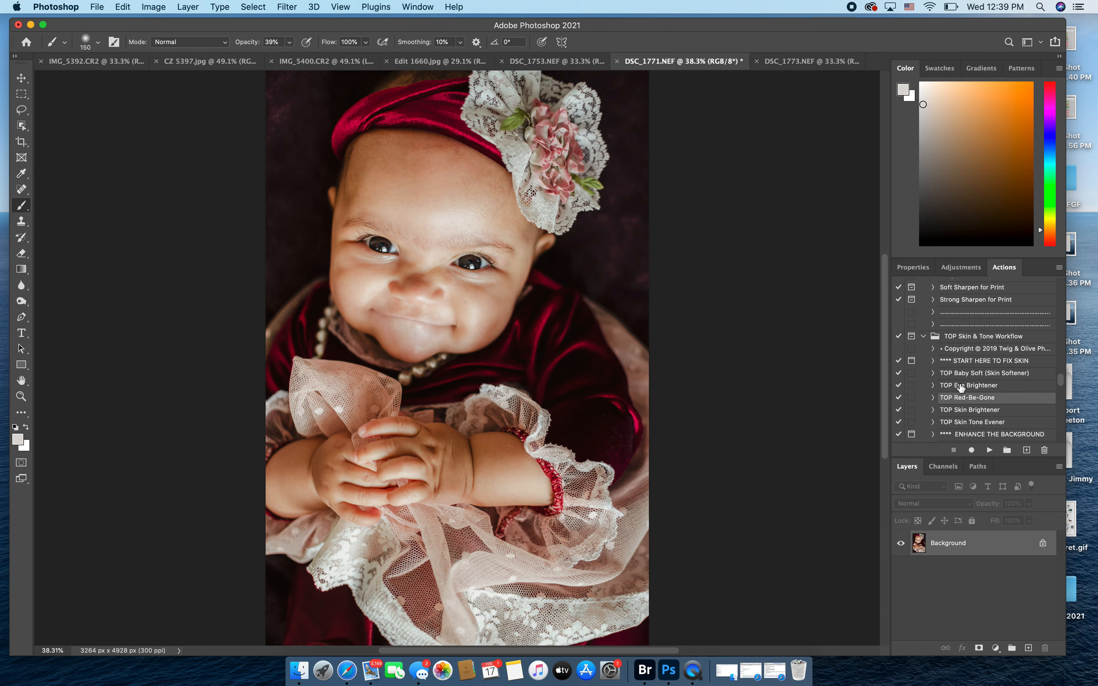
left_click(962, 386)
left_click(990, 450)
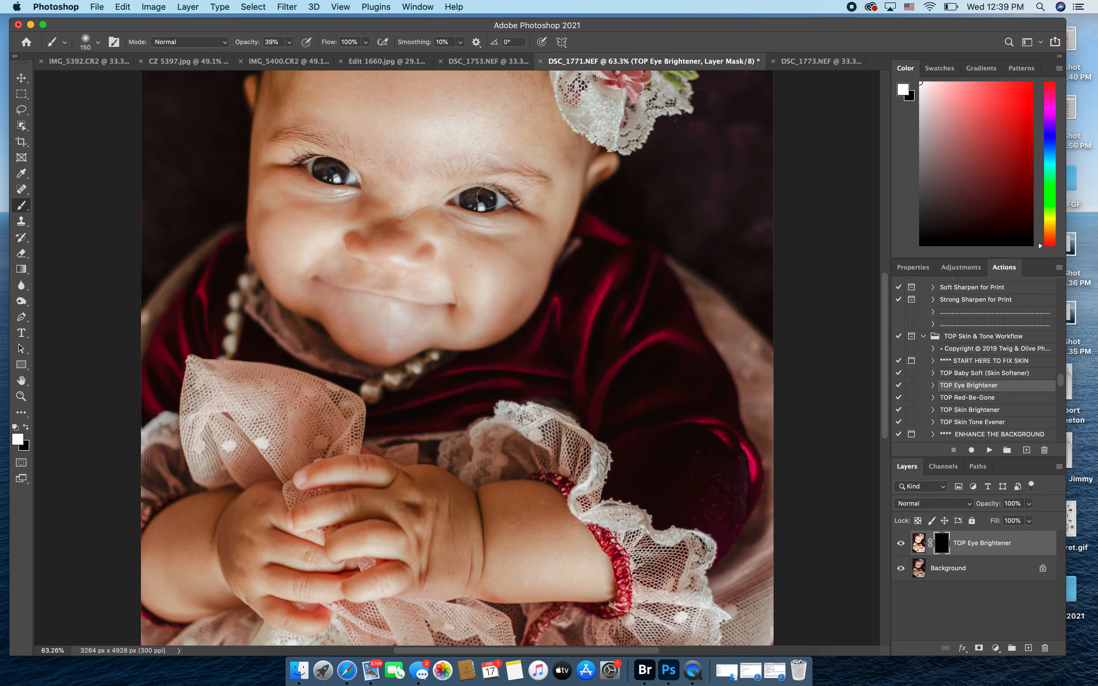
- Paint white over both eyes on the TOP Eye Brightener mask with the 150 px brush at 39% opacity
left_click_drag(488, 197, 491, 200)
mouse_move(324, 173)
left_mouse_down()
mouse_move(347, 177)
mouse_move(306, 157)
left_mouse_up()
left_click_drag(515, 195, 466, 199)
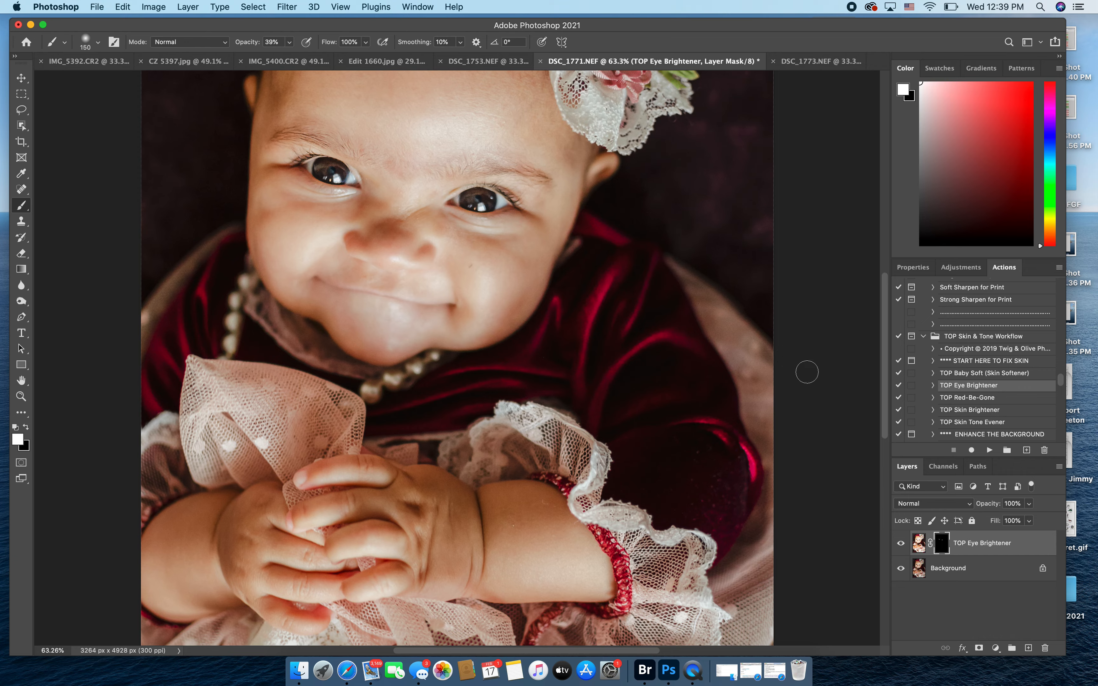
- Lower the TOP Eye Brightener layer's opacity to 47% and flatten the image
left_click(1030, 503)
left_click(1000, 520)
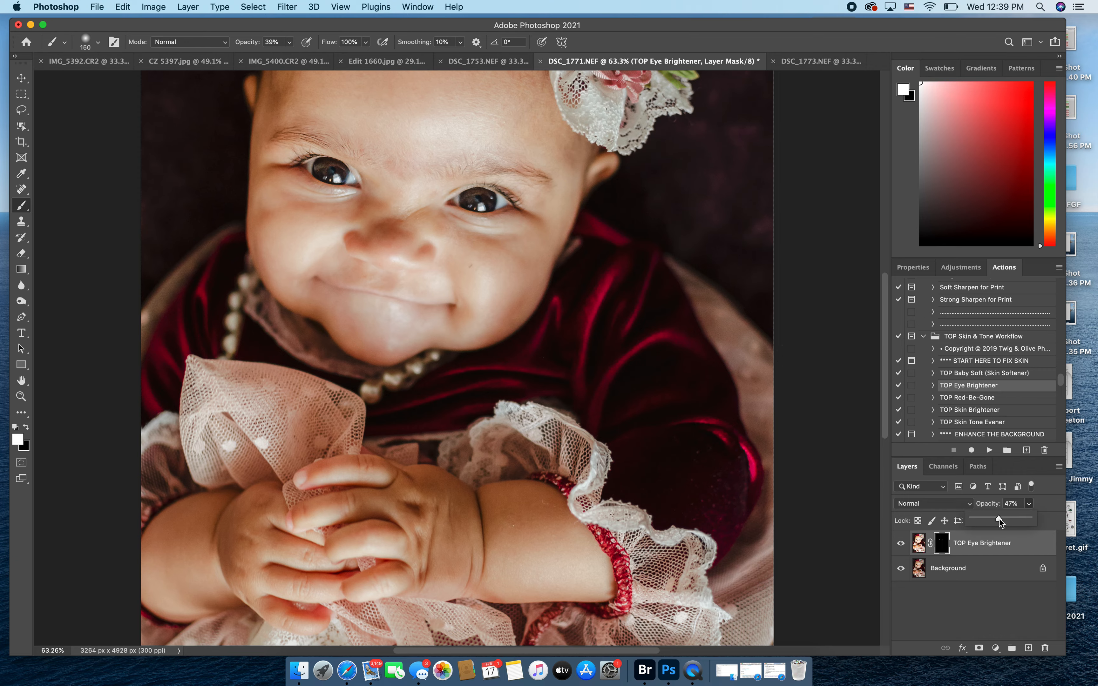
left_click(21, 397)
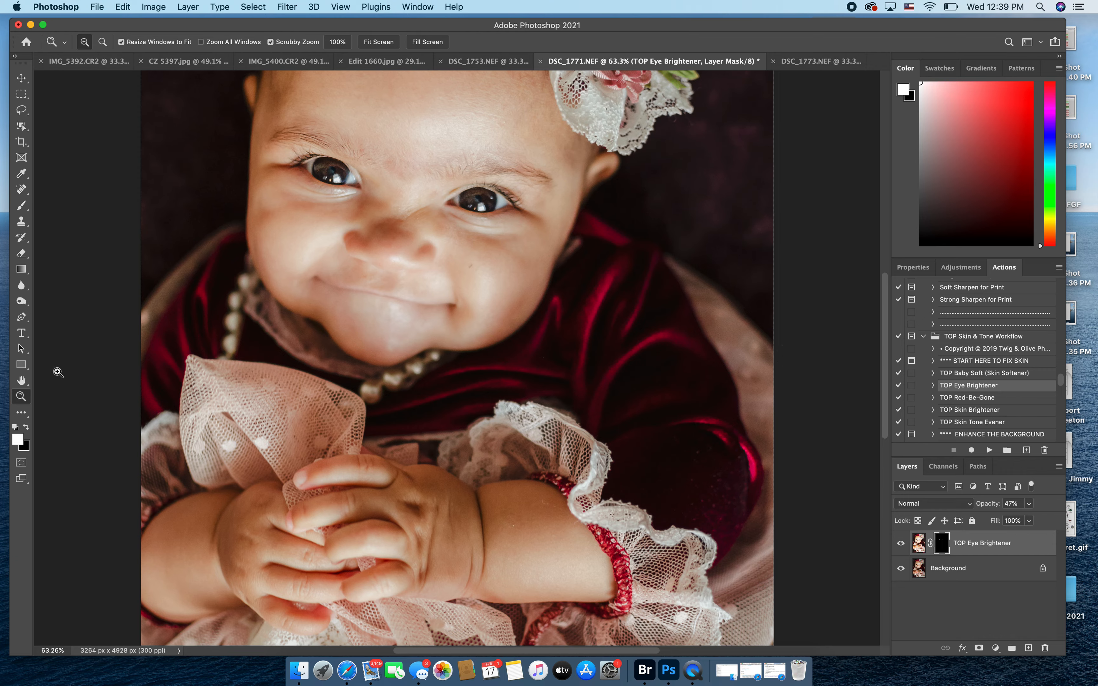
left_click(377, 42)
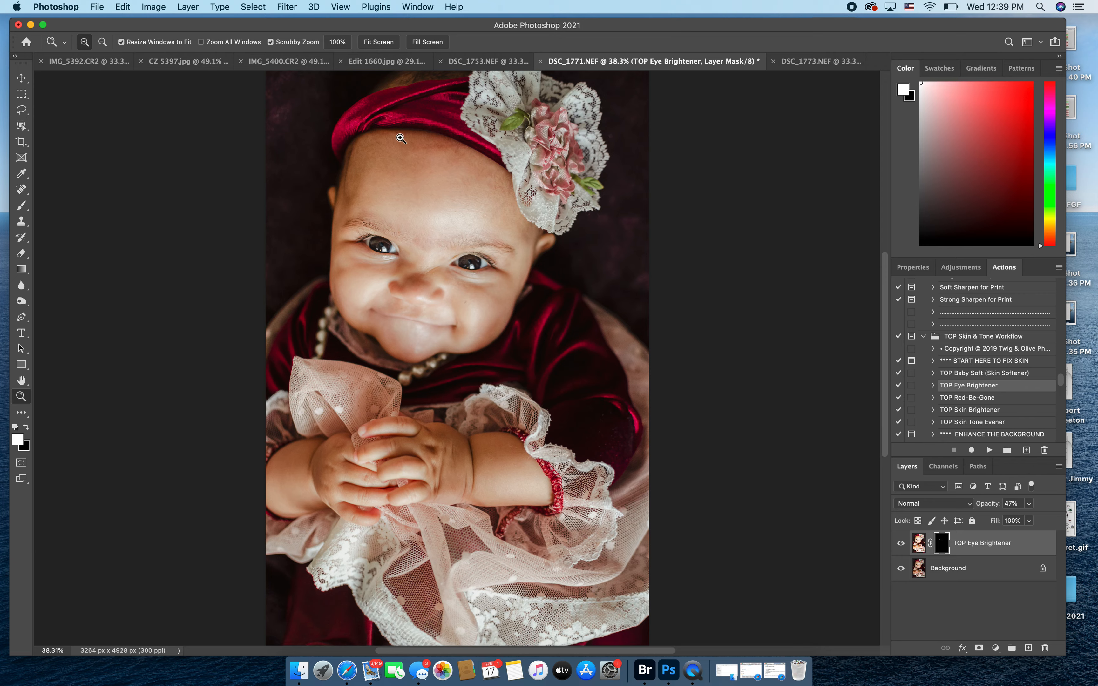
left_click(187, 7)
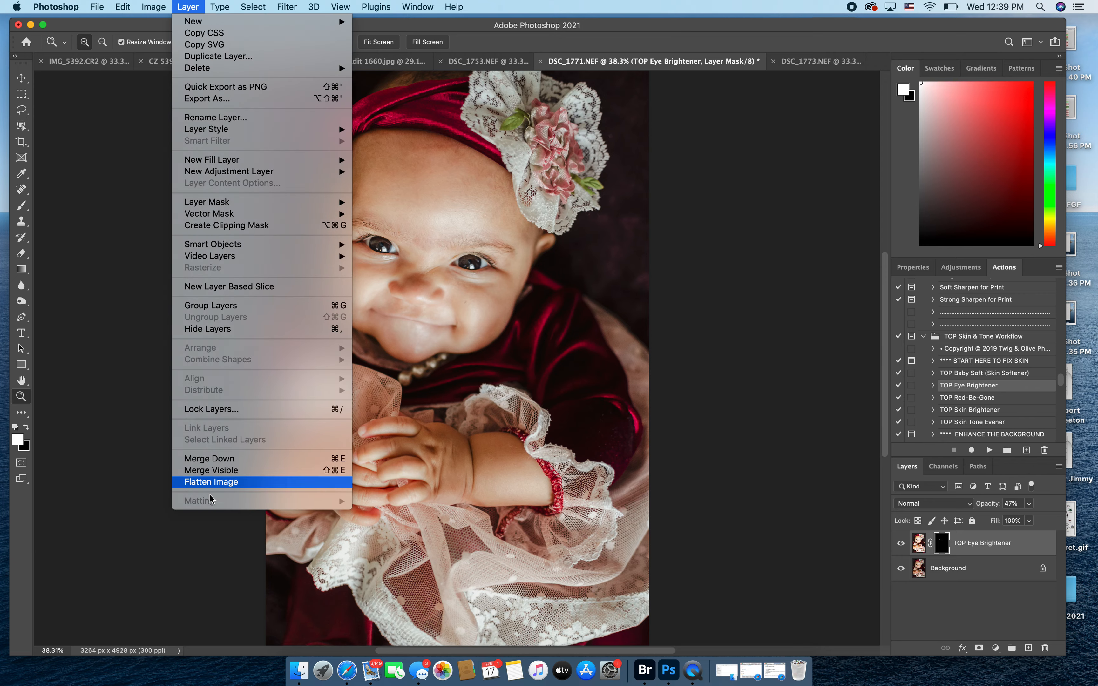
left_click(213, 482)
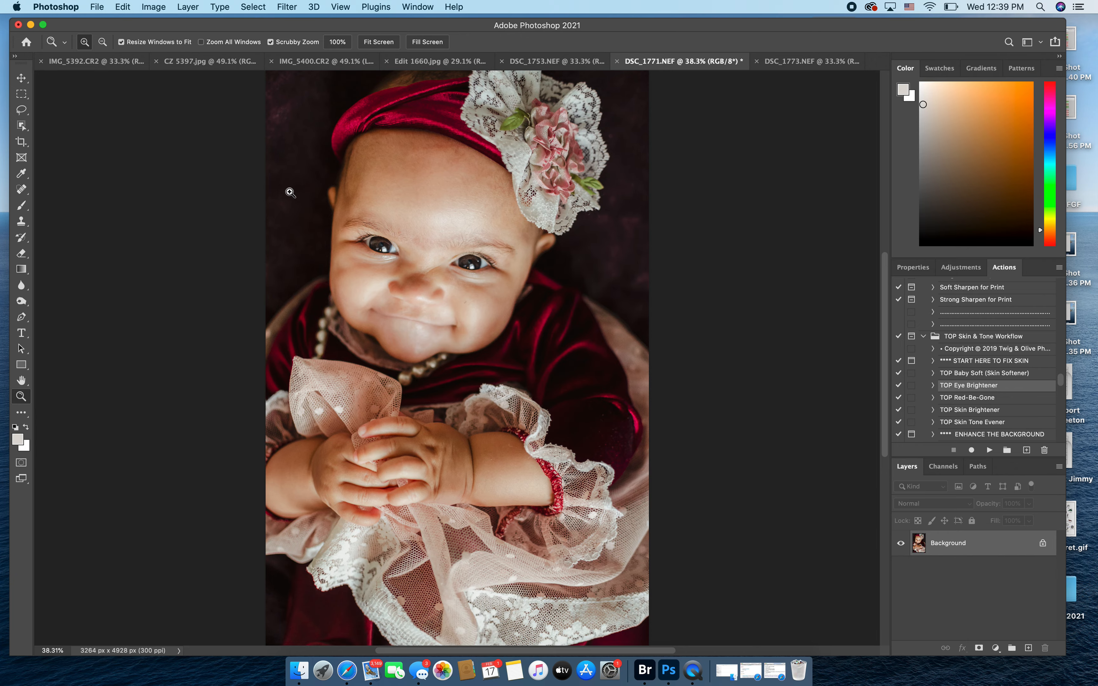
- Save the color portrait to the Desktop as the JPEG Edit 1771.jpg at quality 10 with Progressive format
scroll(291, 193, "down", 3)
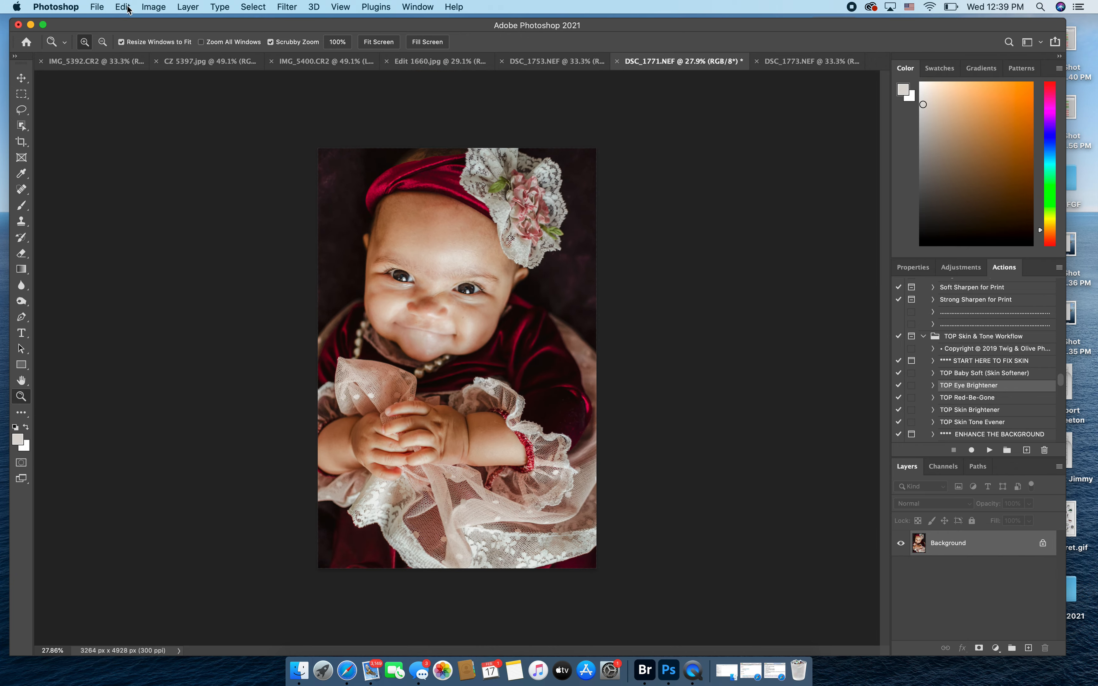
left_click(96, 6)
left_click(266, 138)
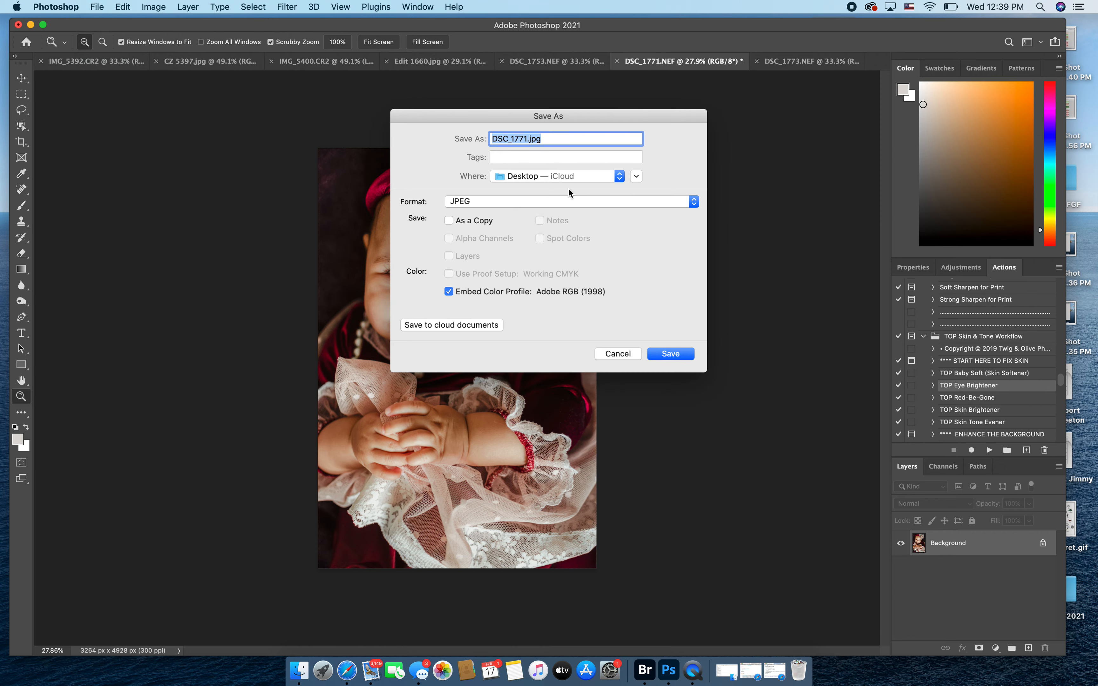
left_click(501, 140)
left_click_drag(476, 140, 406, 142)
type("EDIT")
key("BackSpace")
key("BackSpace")
key("BackSpace")
key("BackSpace")
key("BackSpace")
type("Edit")
key("Return")
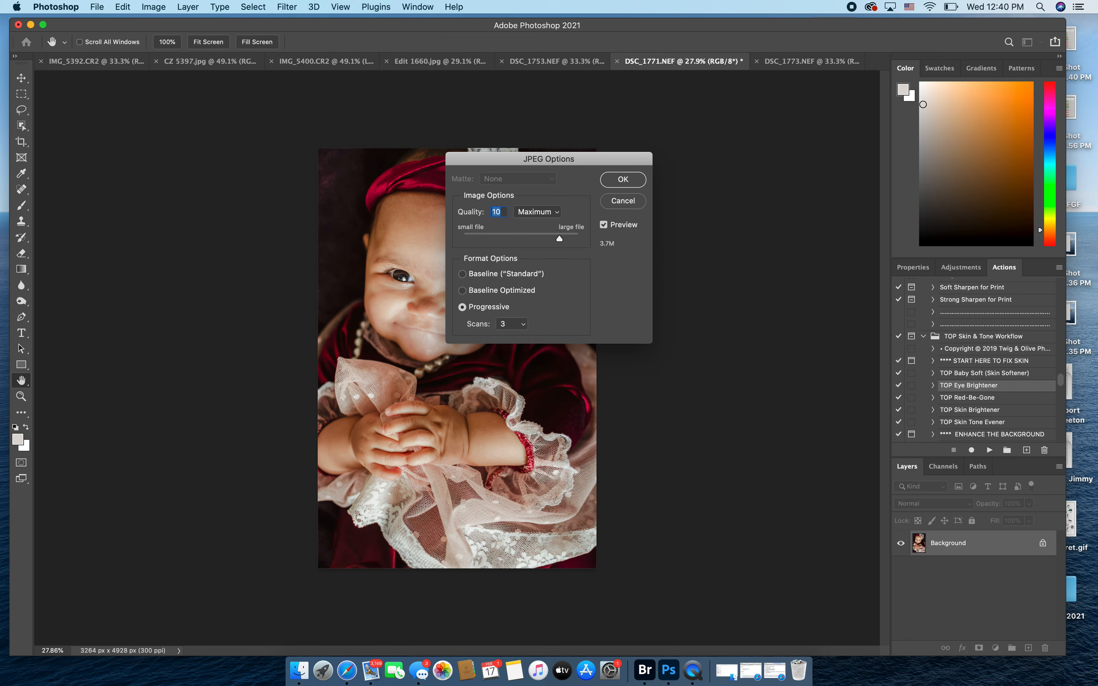
key("Return")
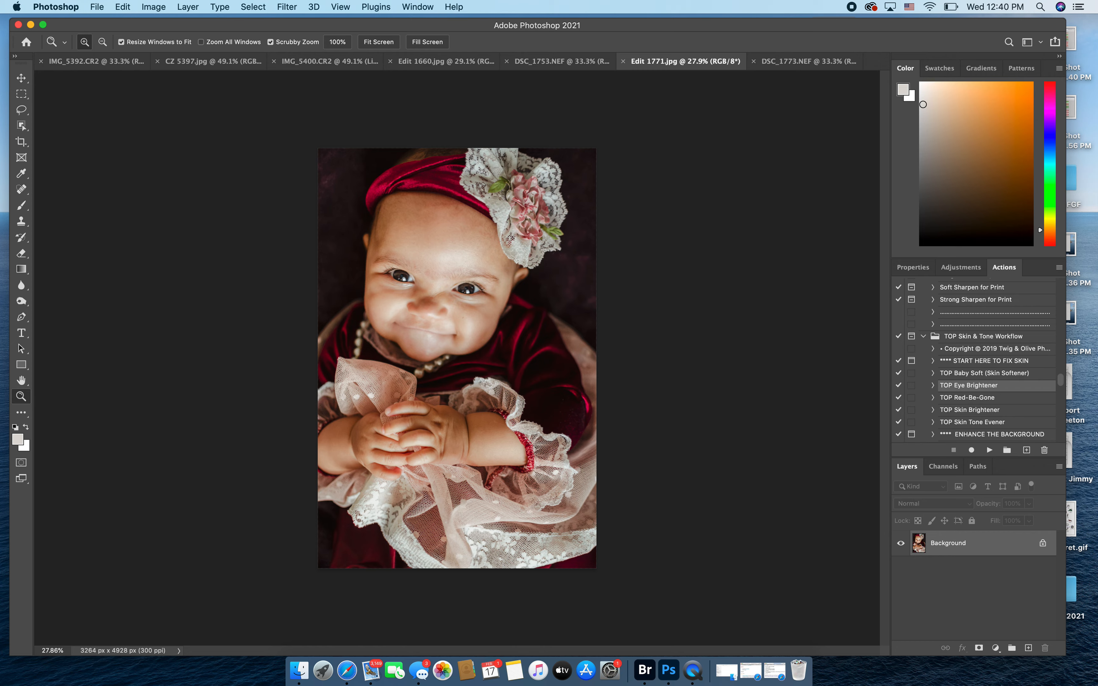
- Duplicate the flattened portrait layer and open the copy in the Camera Raw Filter
key("super+j")
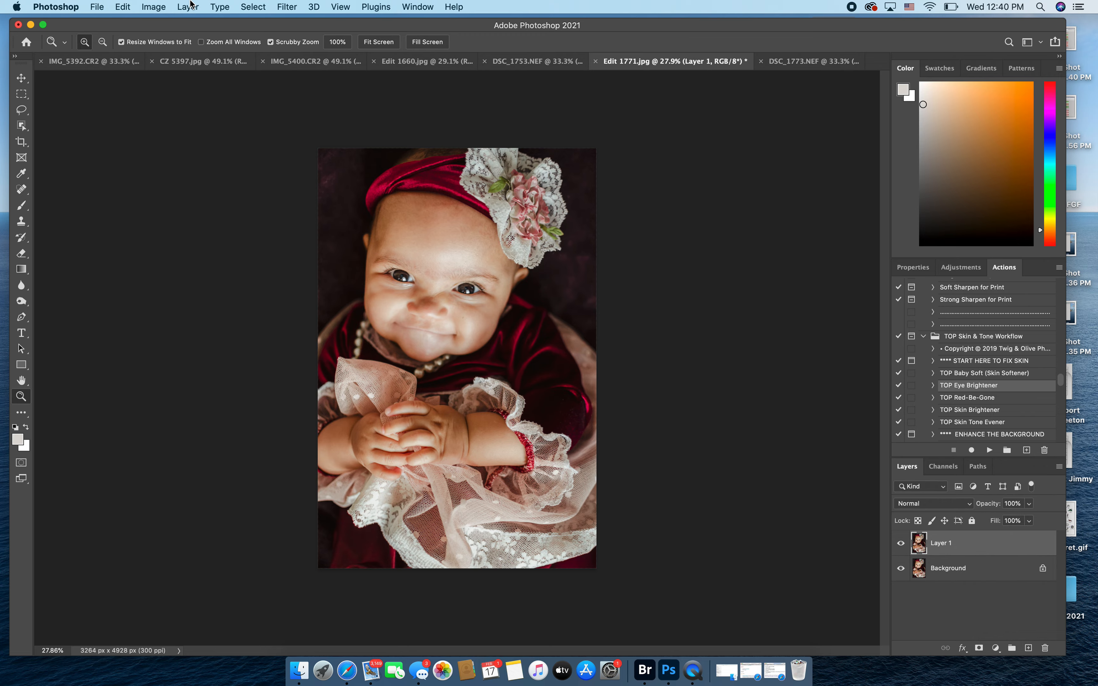
left_click(290, 7)
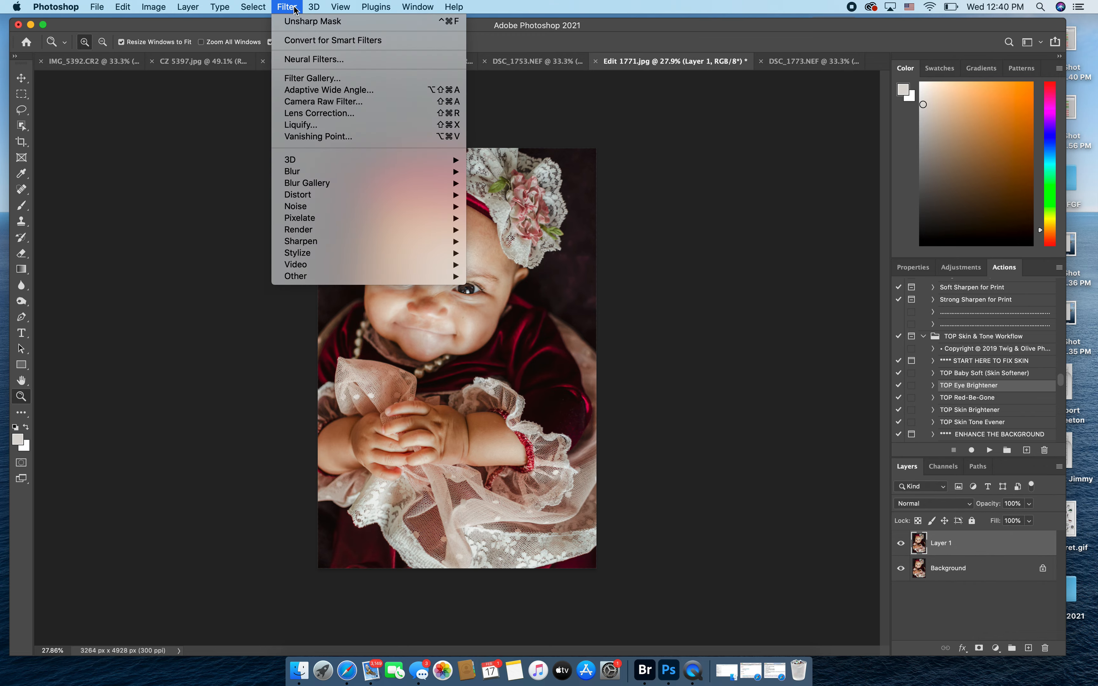
left_click(328, 101)
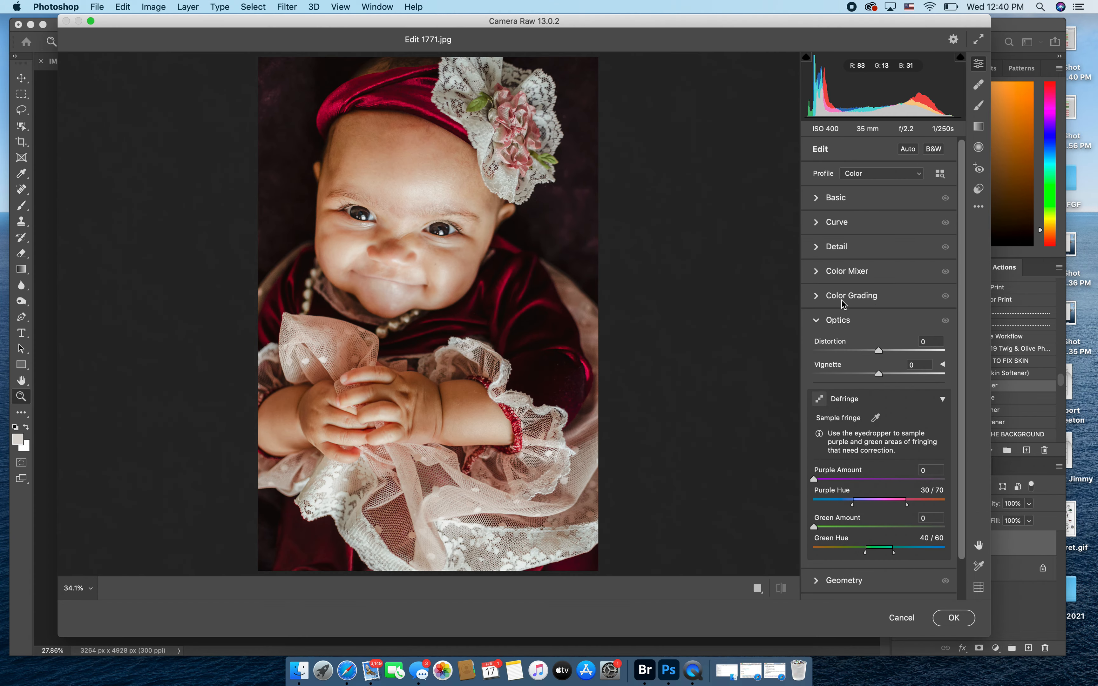
- Load the TOP Sweet Light B+W Coconut.xmp preset onto the layer copy and set its Exposure to +0.25
left_click(979, 208)
left_click(865, 347)
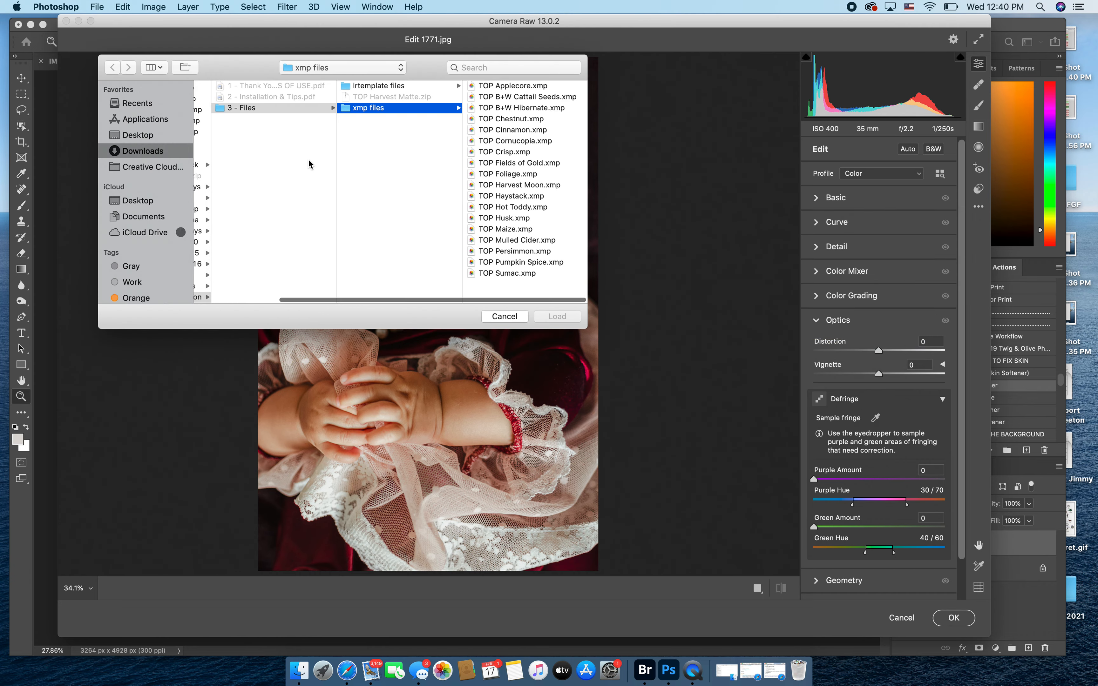
scroll(306, 166, "left", 5)
scroll(309, 164, "up", 5)
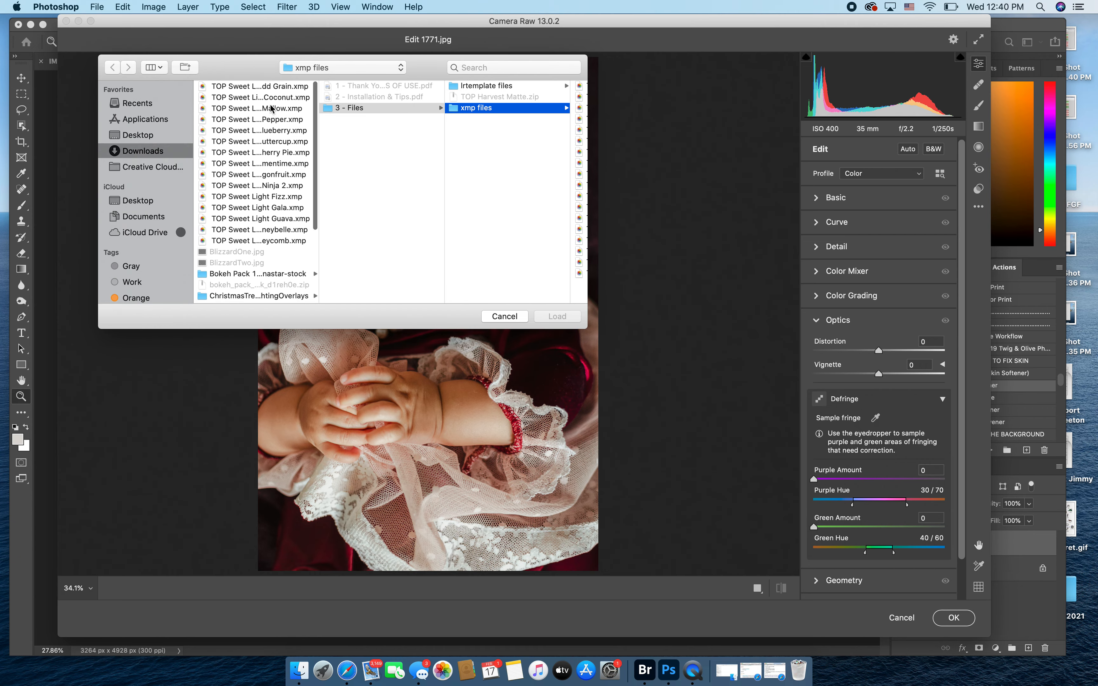
left_click(271, 97)
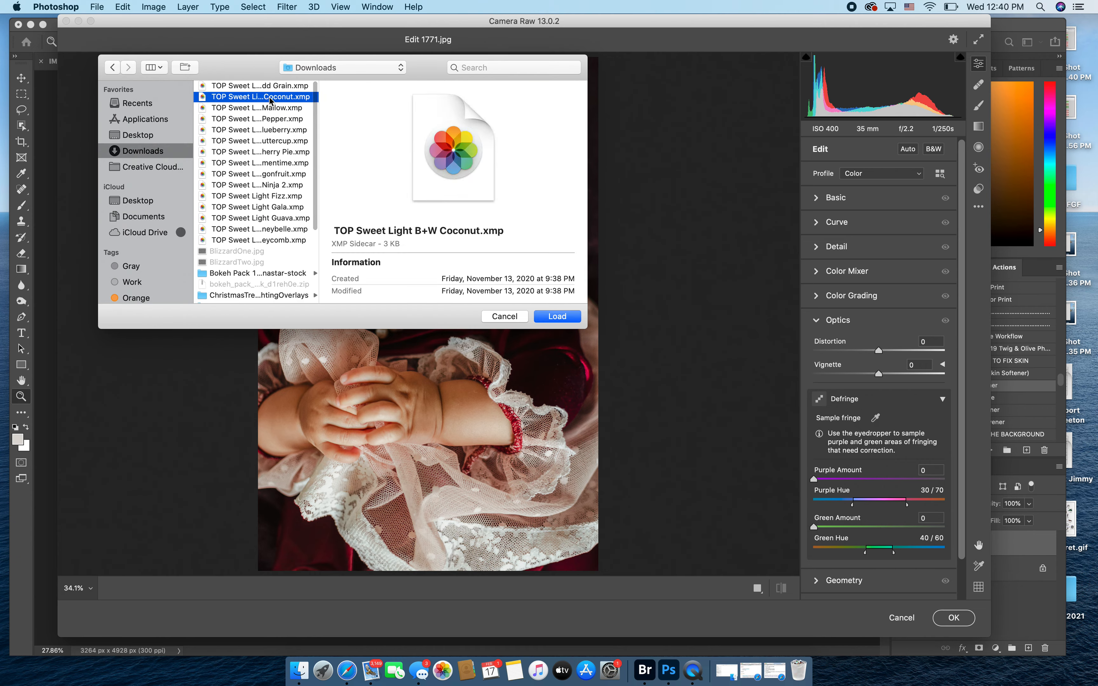
left_click(546, 316)
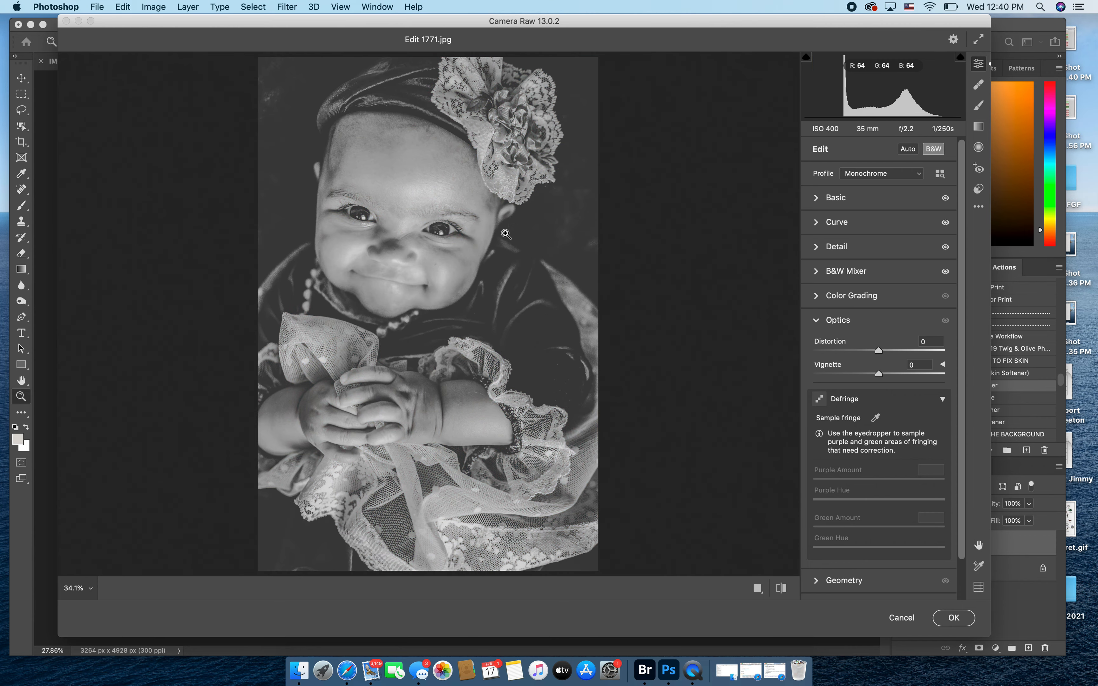
left_click(817, 198)
left_click_drag(879, 298, 882, 297)
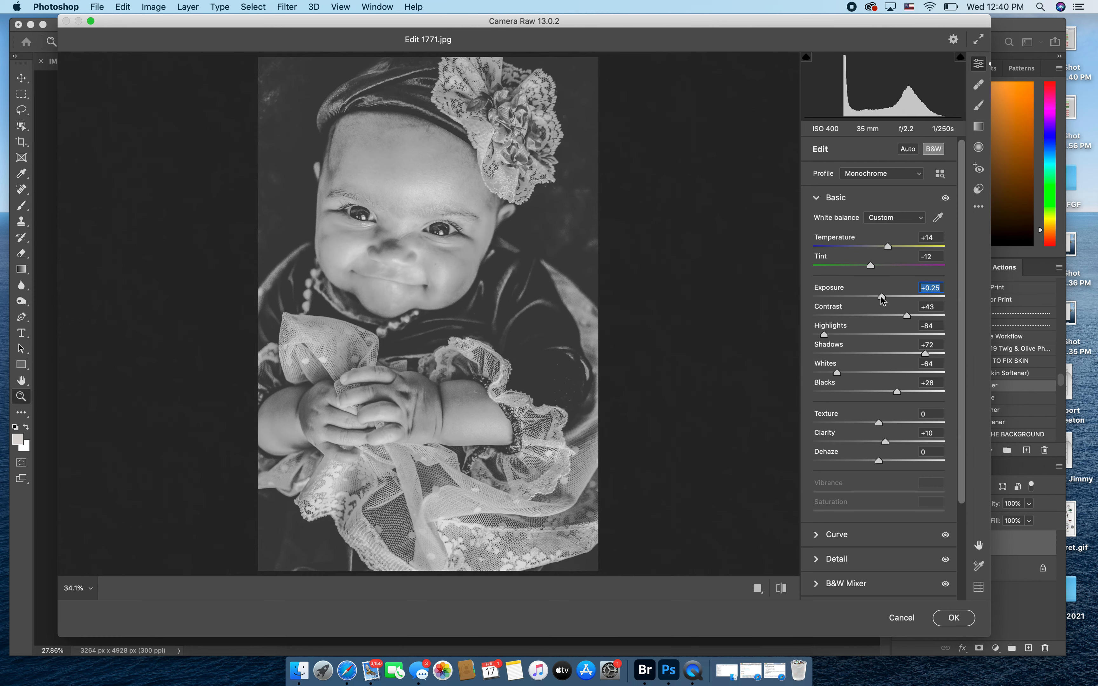
- Reset the adjustment brush, set Highlights to -20, and brush over the baby's face and hands at size 12
left_click(979, 105)
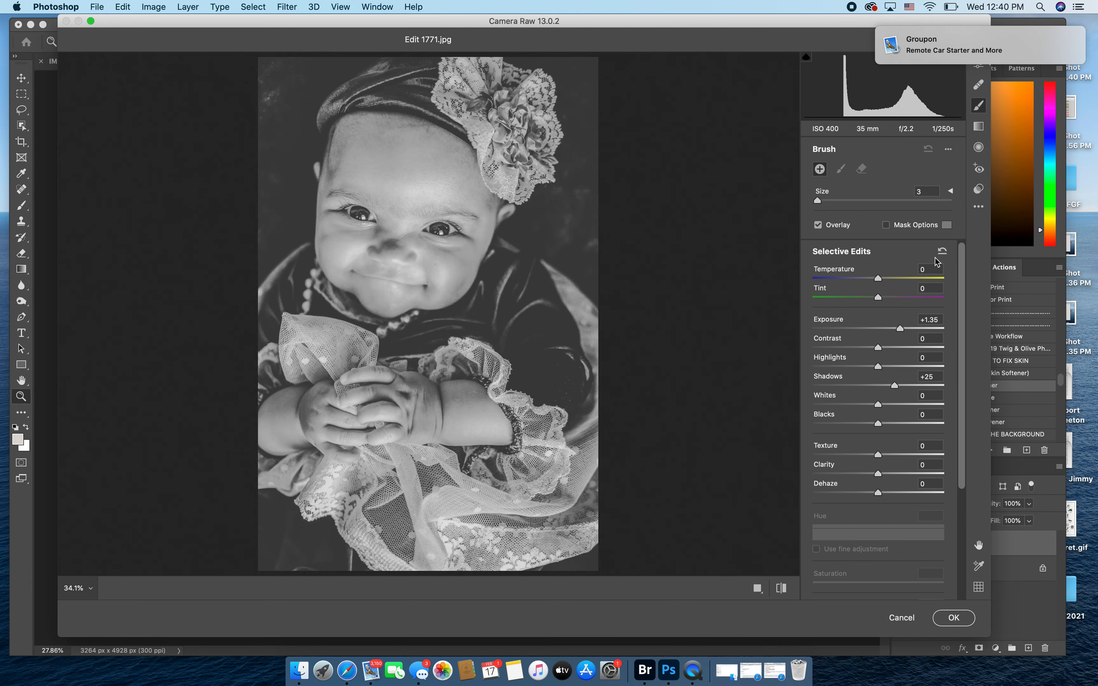
left_click(940, 251)
left_click_drag(878, 366, 865, 367)
key("bracketright")
key("bracketright")
key("bracketright")
key("bracketright")
key("bracketright")
key("bracketright")
key("bracketright")
key("bracketright")
key("bracketright")
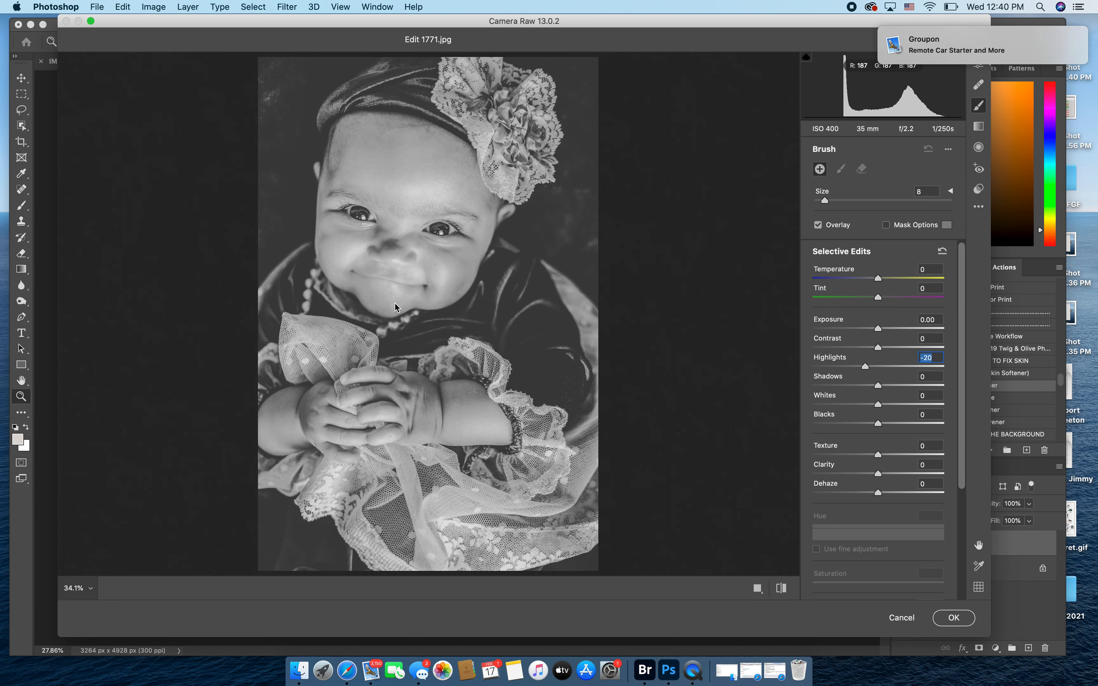
left_click(409, 257)
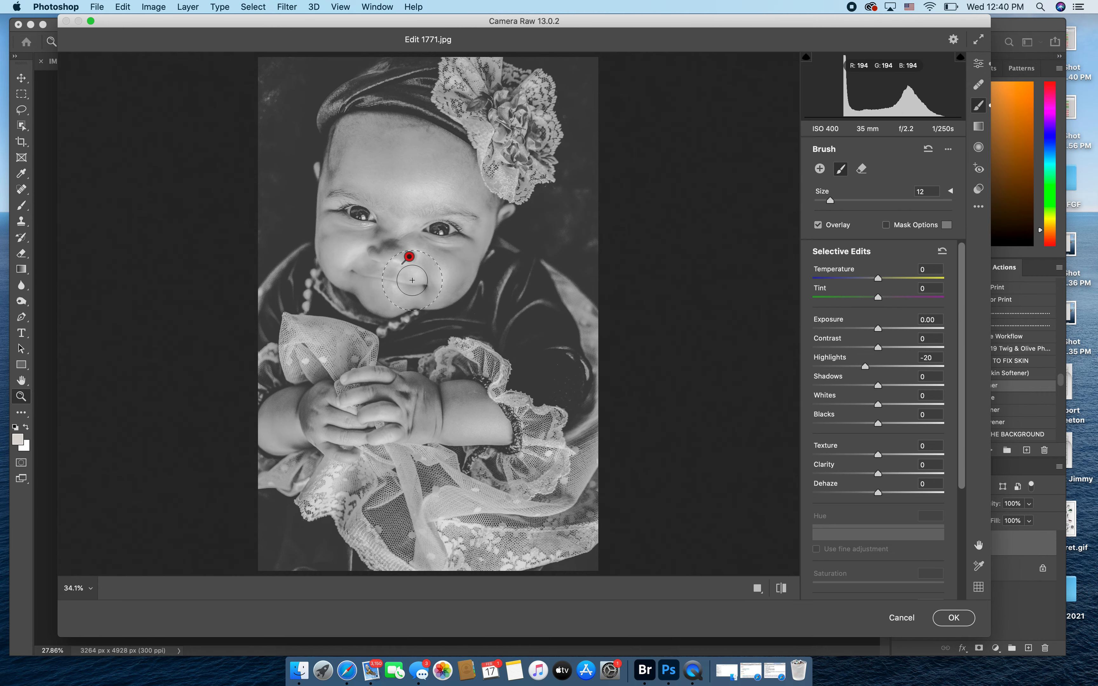
mouse_move(418, 188)
left_mouse_down()
mouse_move(446, 182)
mouse_move(390, 153)
mouse_move(356, 161)
mouse_move(419, 169)
mouse_move(409, 188)
left_mouse_up()
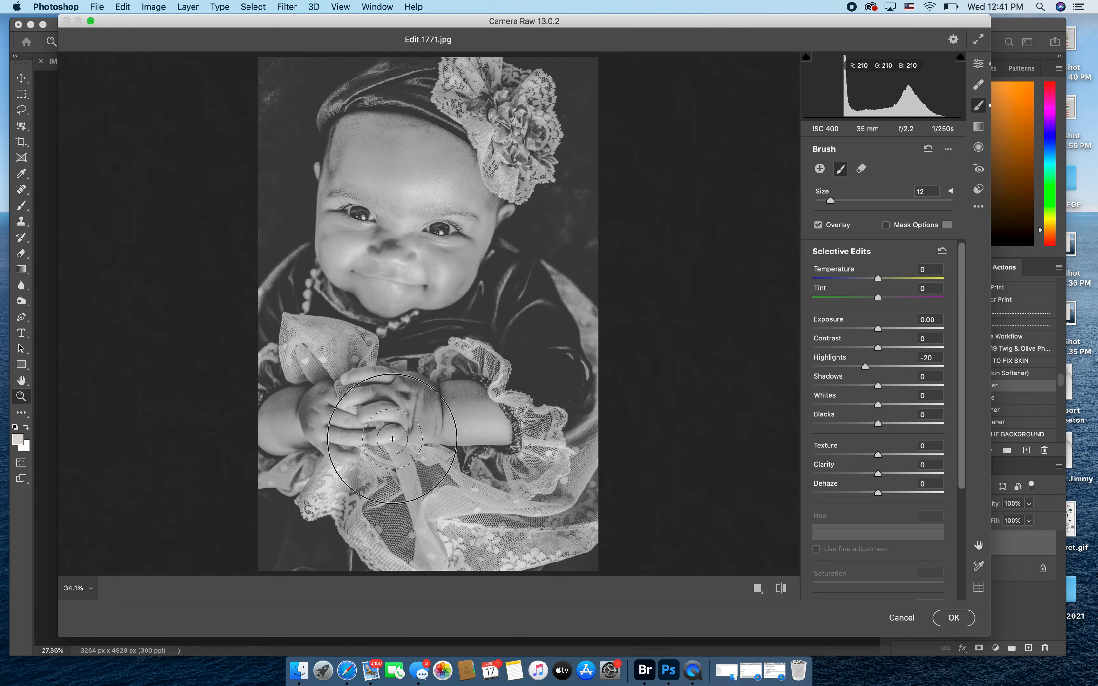
left_click_drag(341, 447, 294, 453)
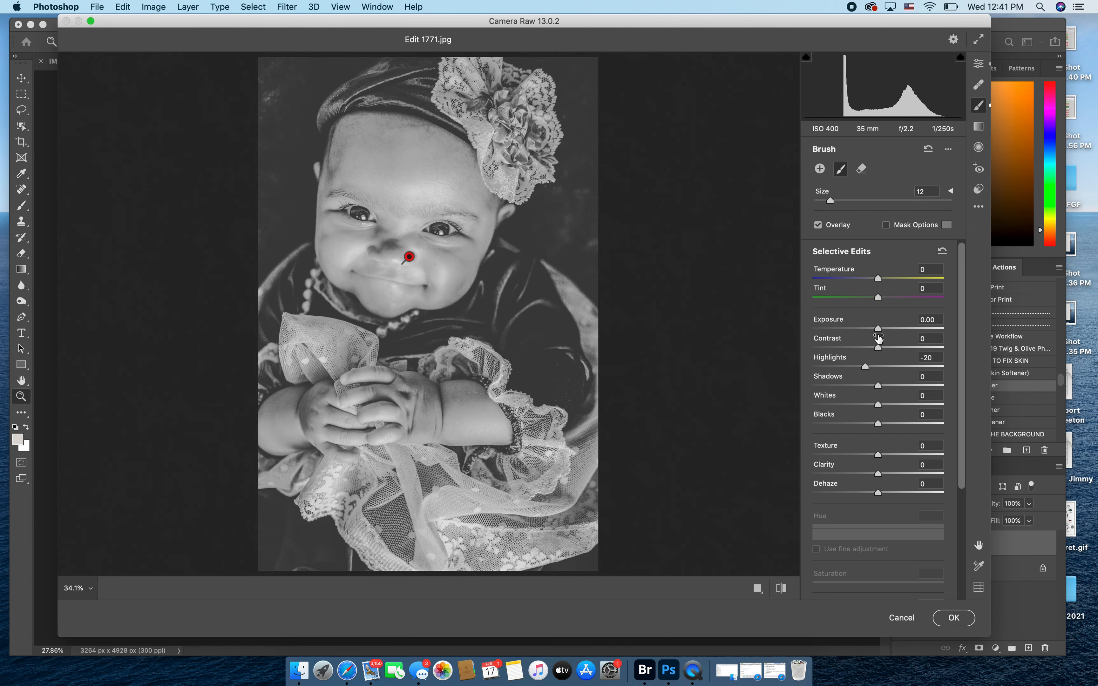
- Lower the Highlights of the brushed areas slightly further and apply the Camera Raw edits
left_click(866, 367)
left_click_drag(865, 367, 859, 367)
left_click(952, 623)
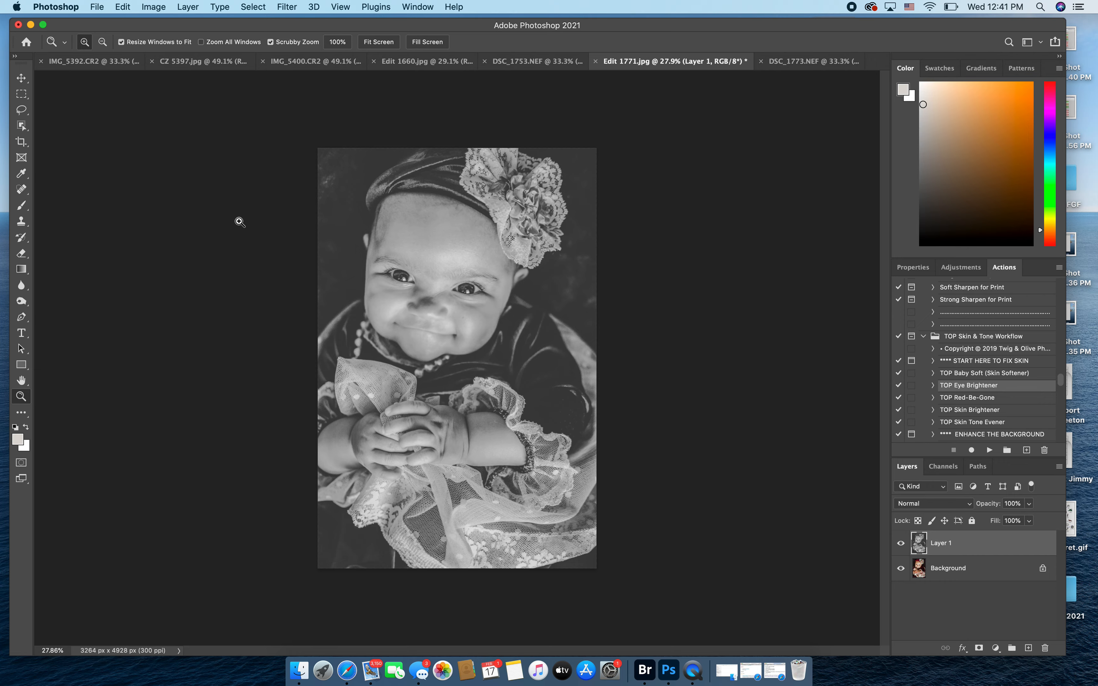
- Flatten the black-and-white portrait and save it to the Desktop as Edit 1771 BW.jpg at JPEG quality 10
left_click(189, 10)
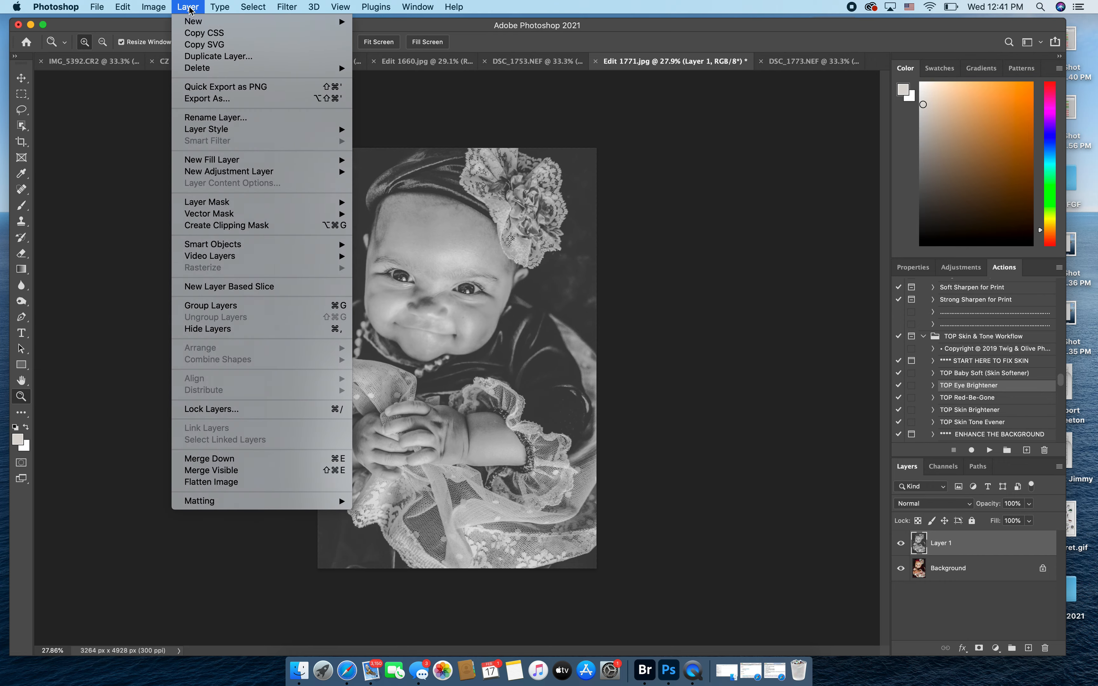
left_click(198, 6)
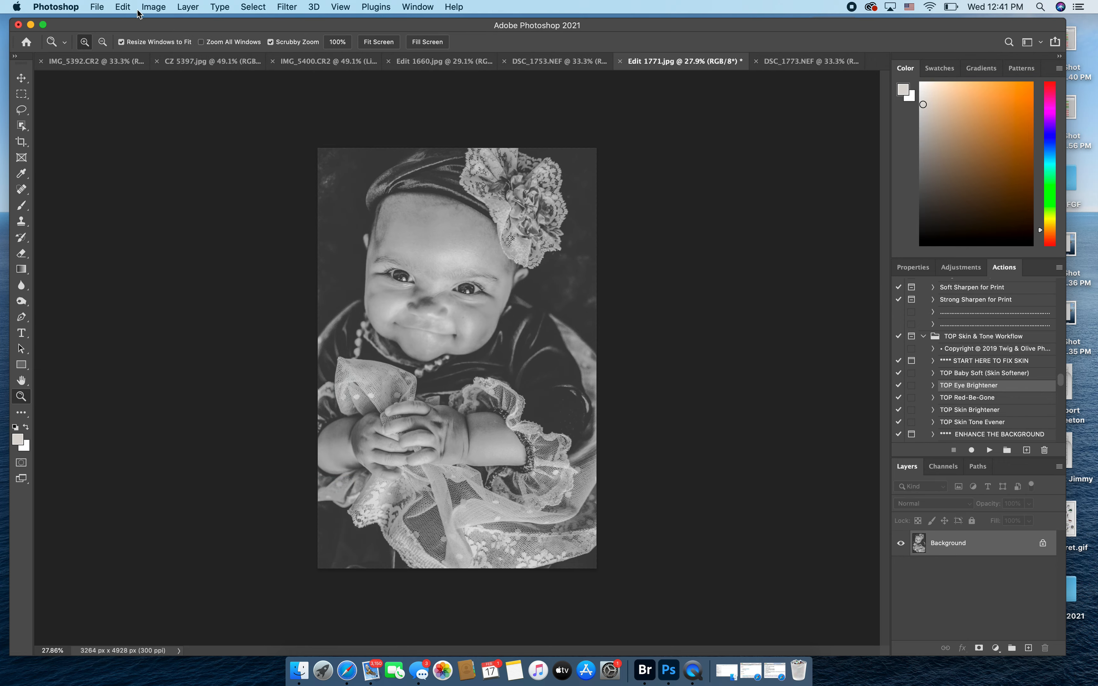
left_click(97, 7)
left_click(116, 146)
left_click(525, 138)
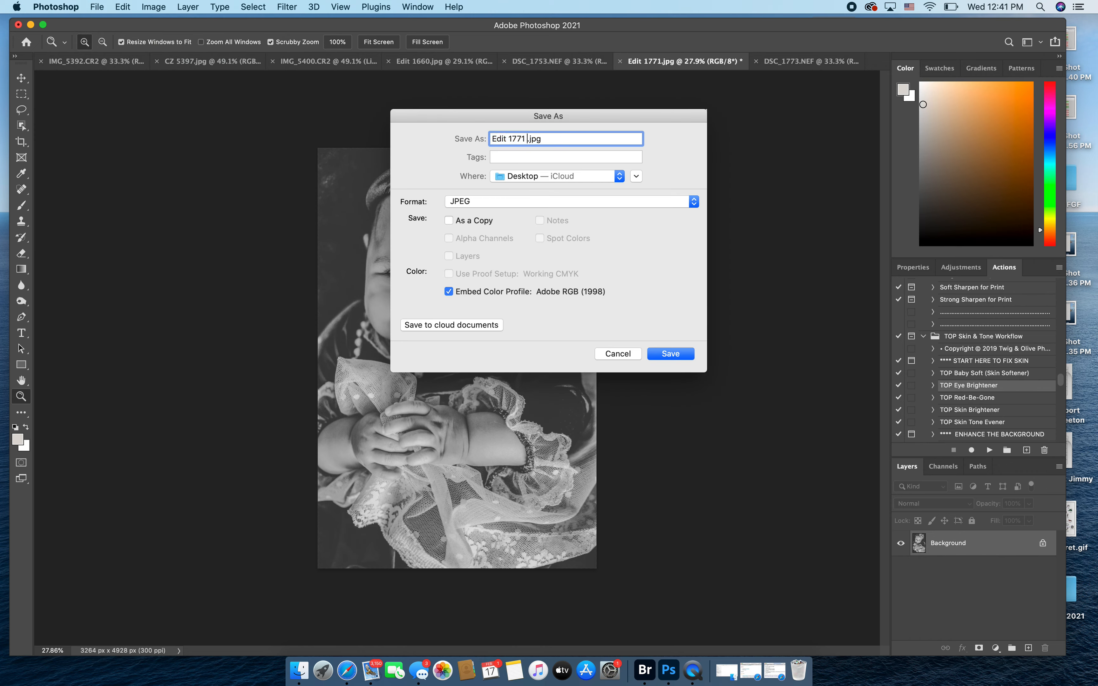
type("BW")
left_click(670, 353)
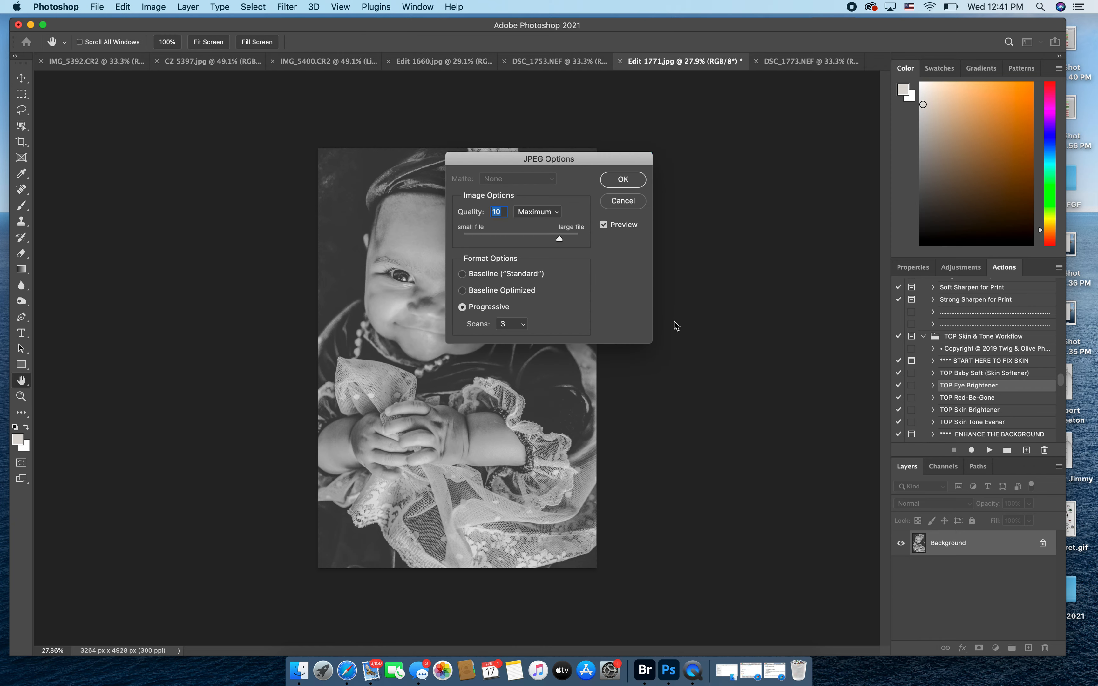
left_click(632, 183)
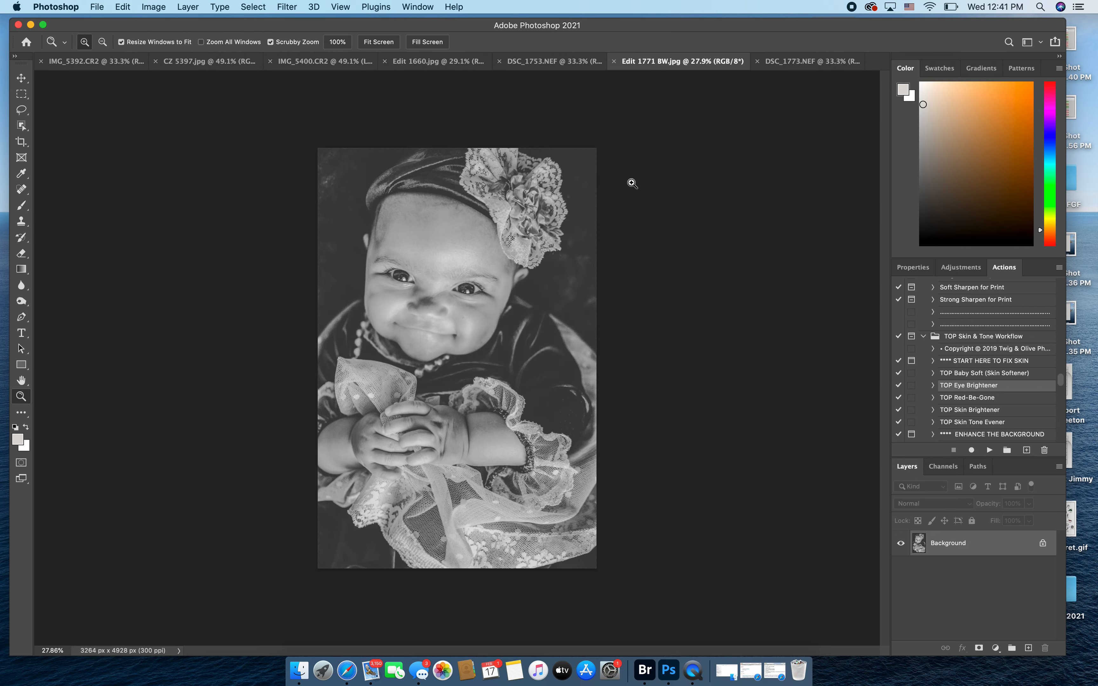